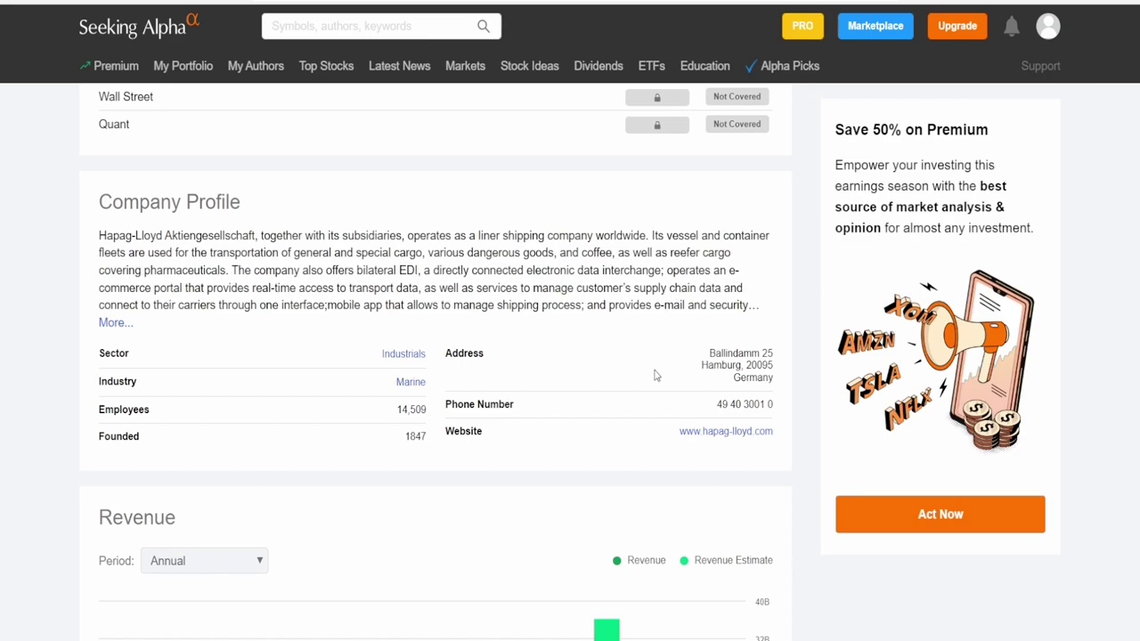
Step: Switch to the Finances spreadsheet and review HLAGF's market cap, PE and share price in the Stock Eval Summary
key("ctrl+Tab")
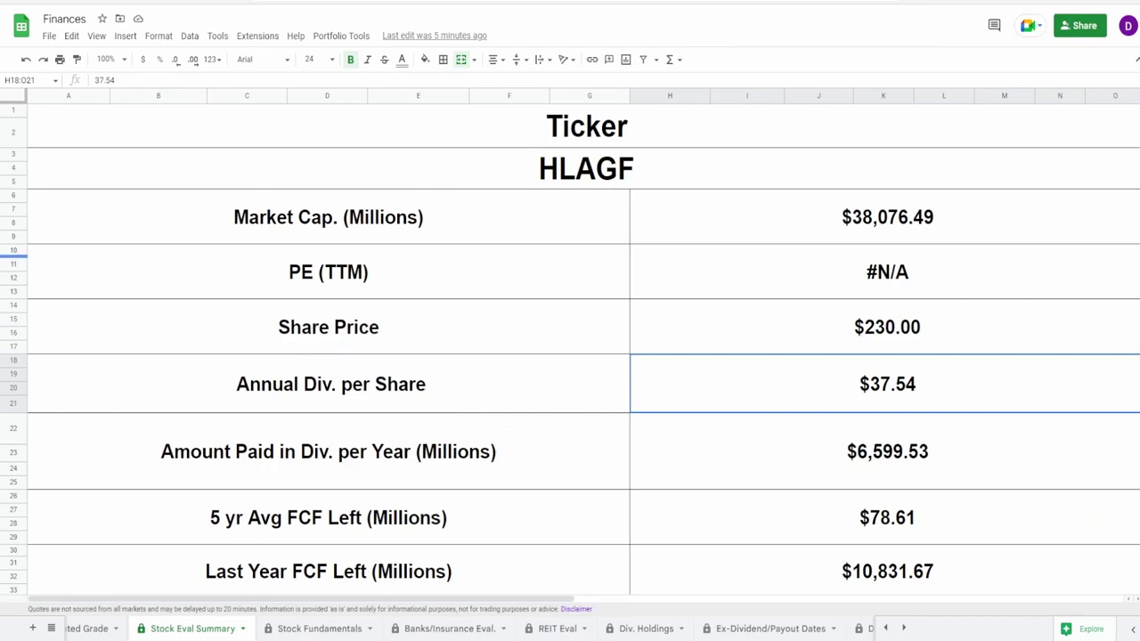
left_click(538, 183)
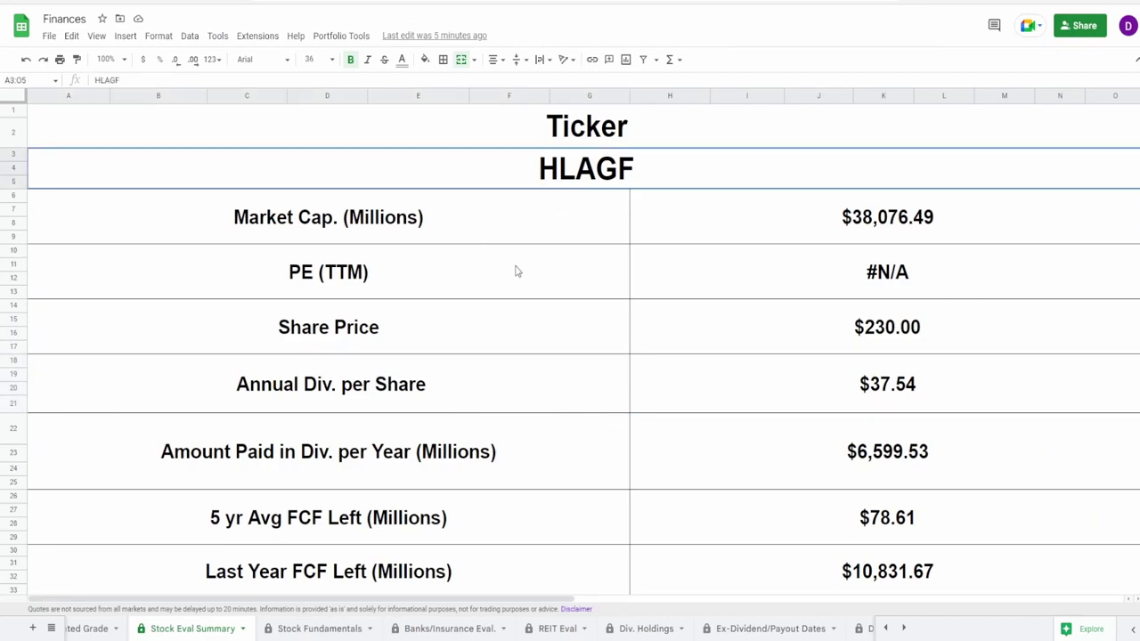
left_click(717, 238)
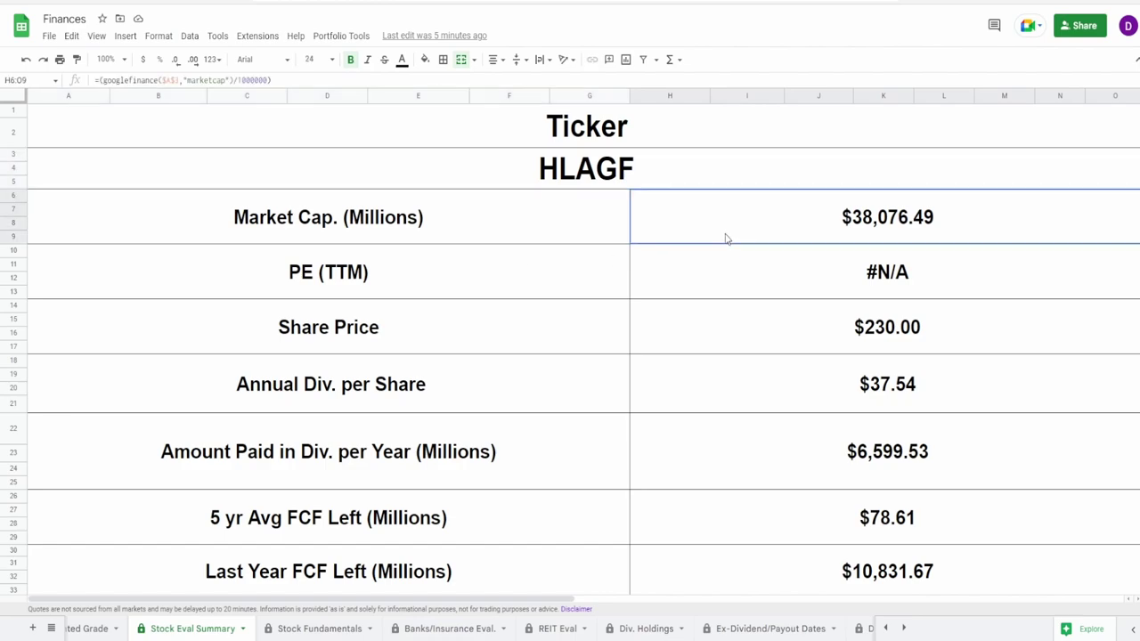
left_click(716, 297)
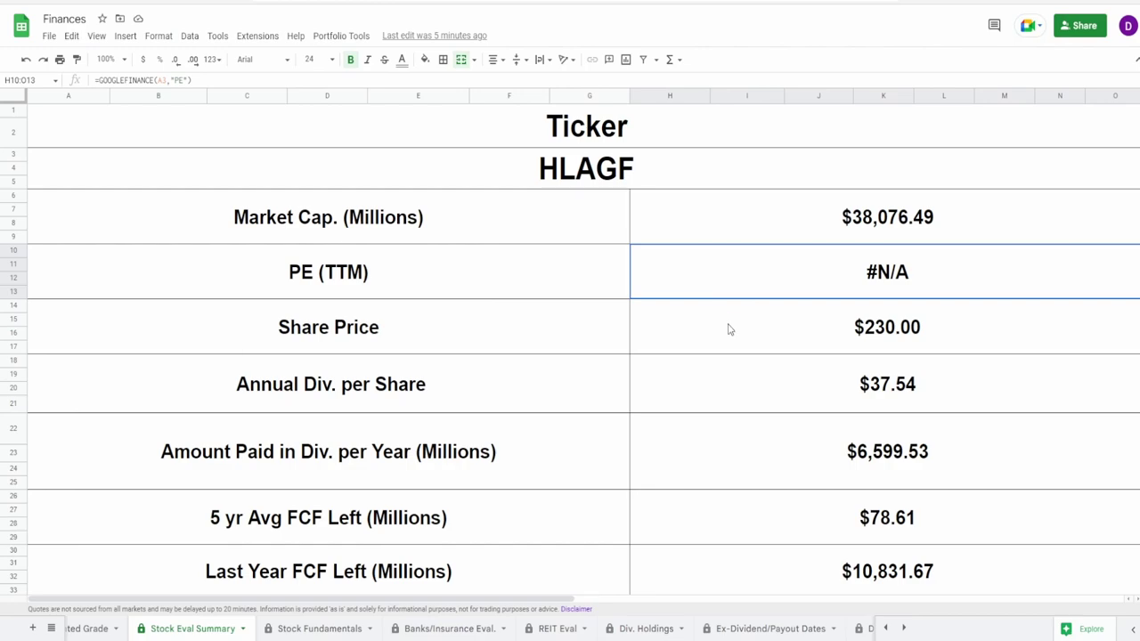
left_click(728, 326)
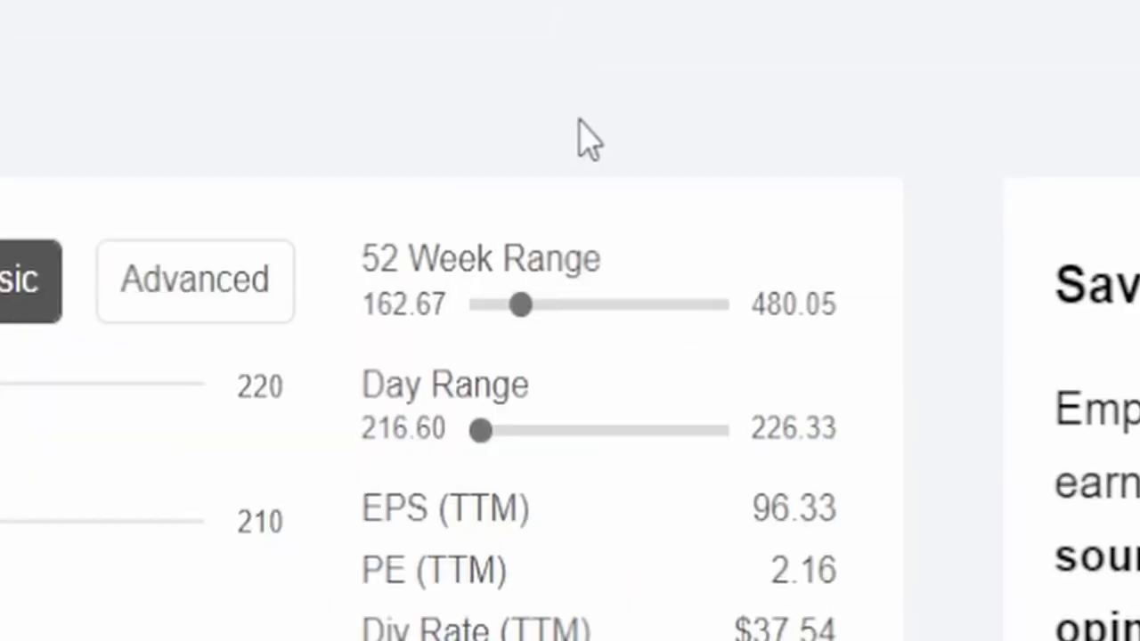
Step: Check the low and high ends of the stock's 52 Week Range on its Seeking Alpha page
left_click_drag(363, 304, 450, 312)
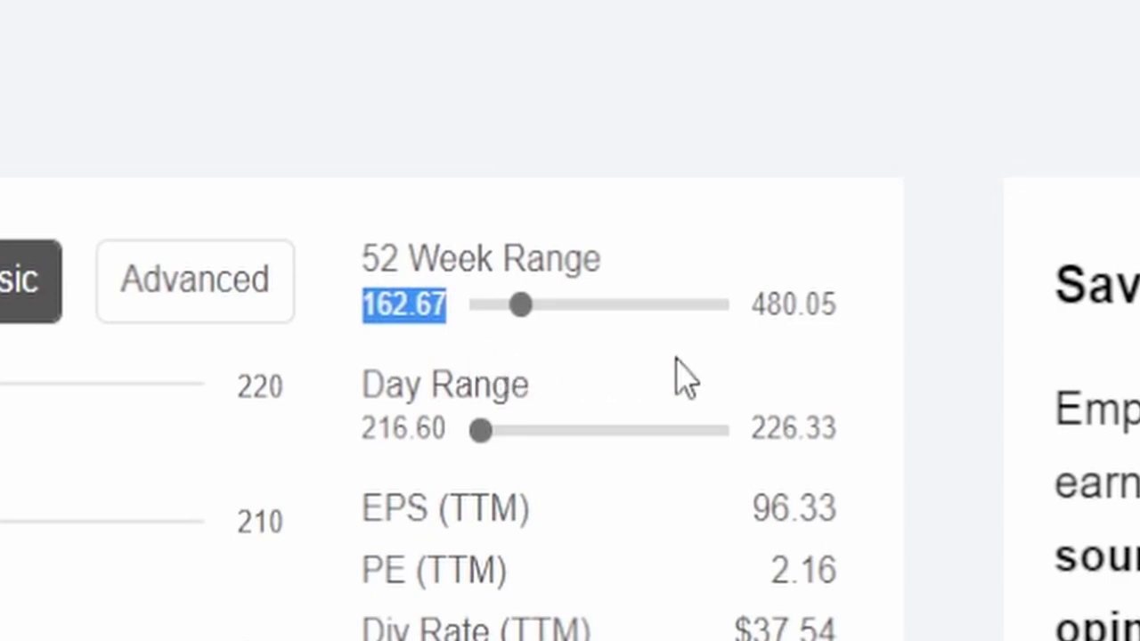
left_click_drag(750, 305, 856, 307)
left_click(730, 348)
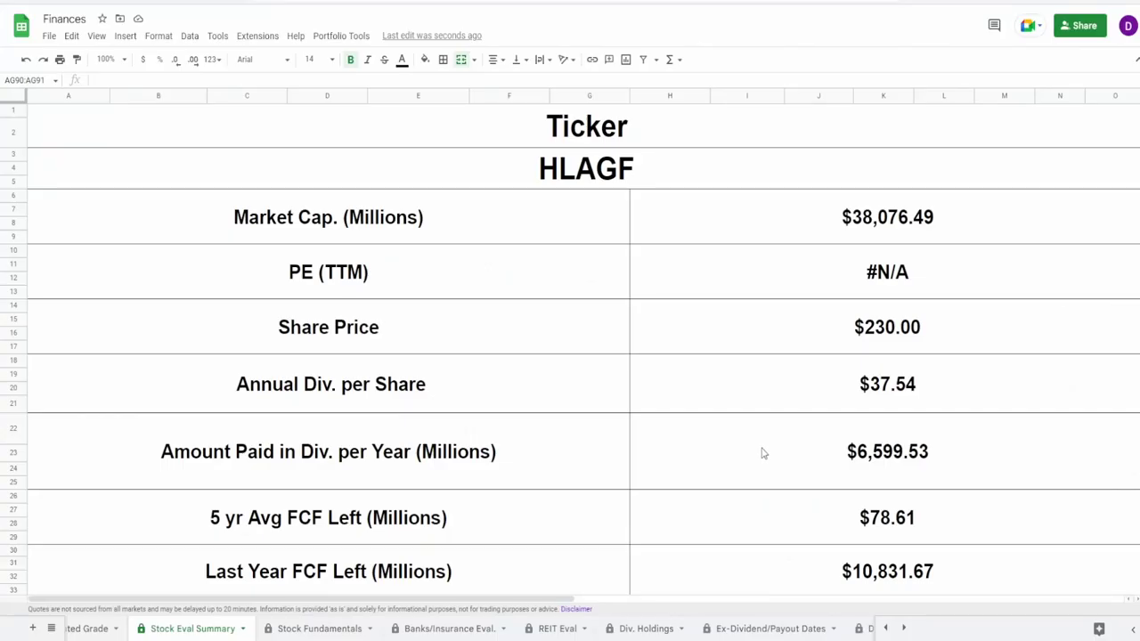
Step: Review the annual dividend per share in the spreadsheet and the trailing dividend yield in Seeking Alpha's Dividend Summary
left_click(797, 397)
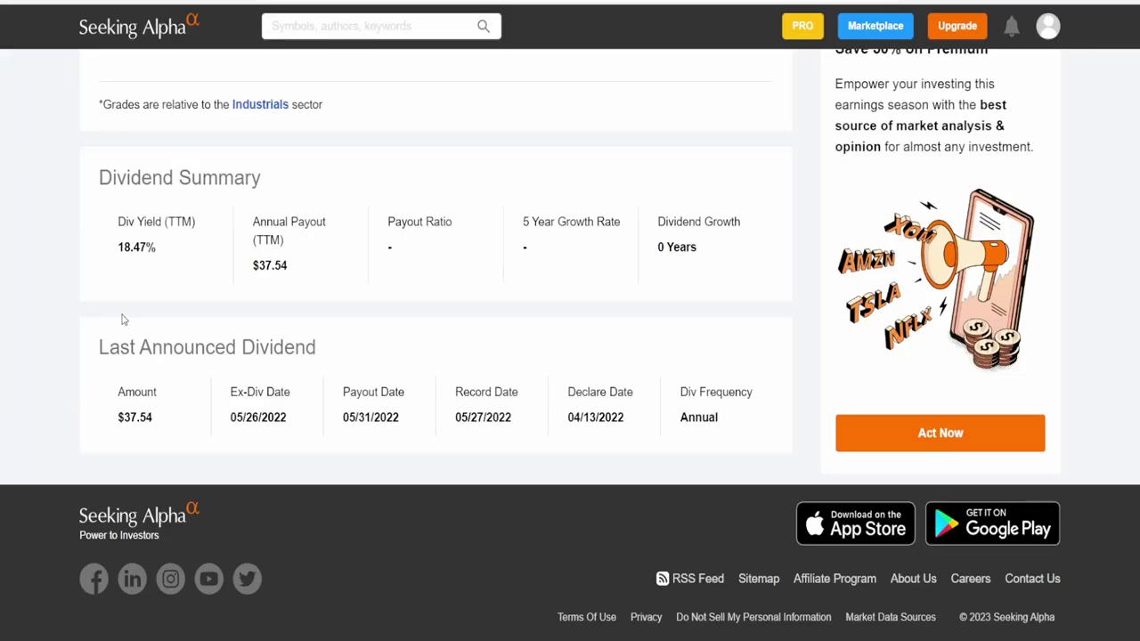
left_click_drag(117, 247, 160, 253)
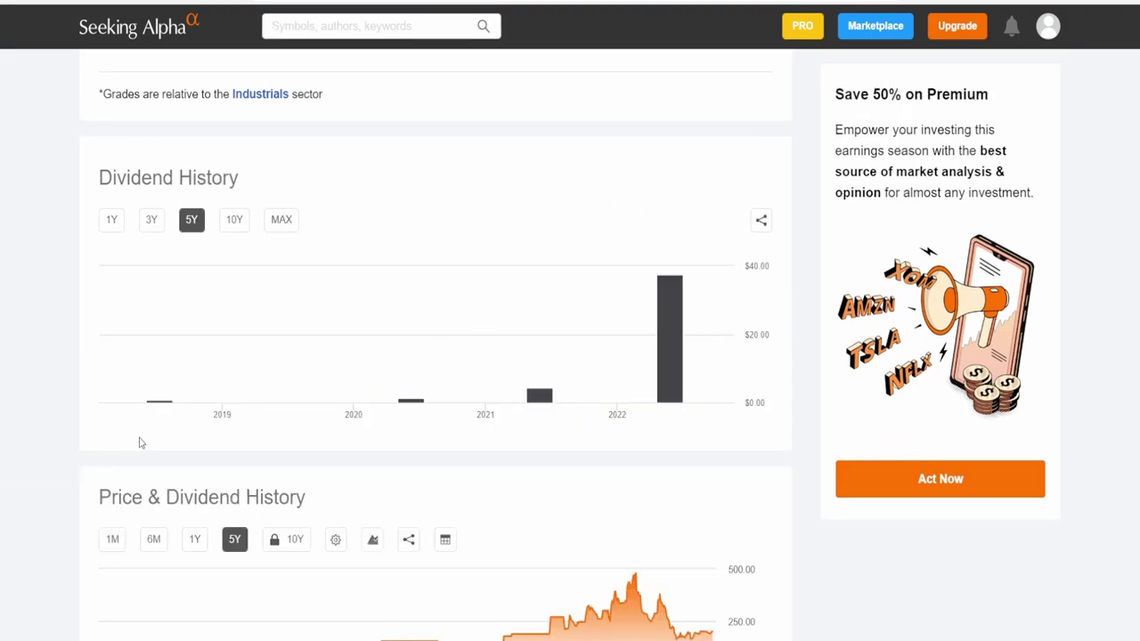
Step: Inspect the yearly payouts in the Dividend History chart, including the MAX range, and check the last announced ex-dividend date
mouse_move(162, 406)
mouse_move(403, 406)
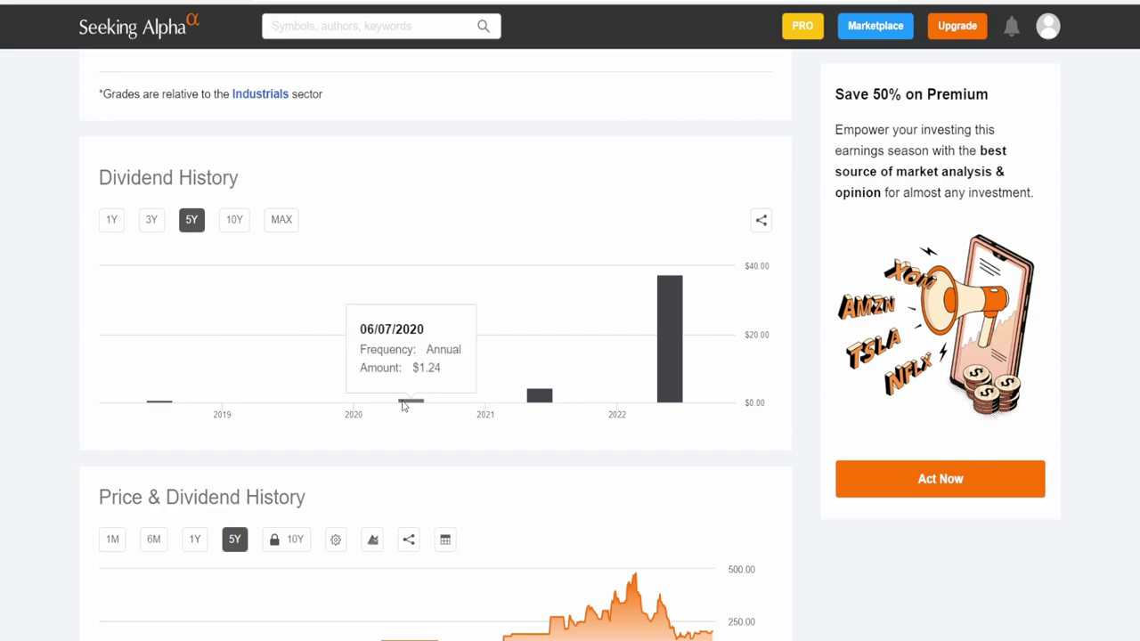
mouse_move(537, 403)
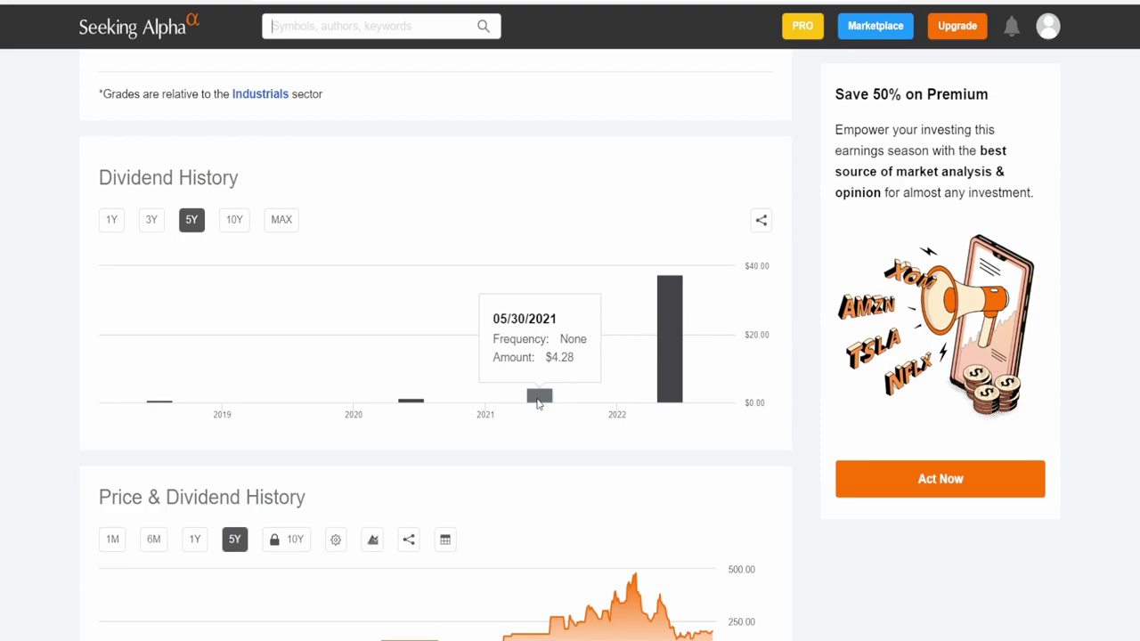
mouse_move(674, 365)
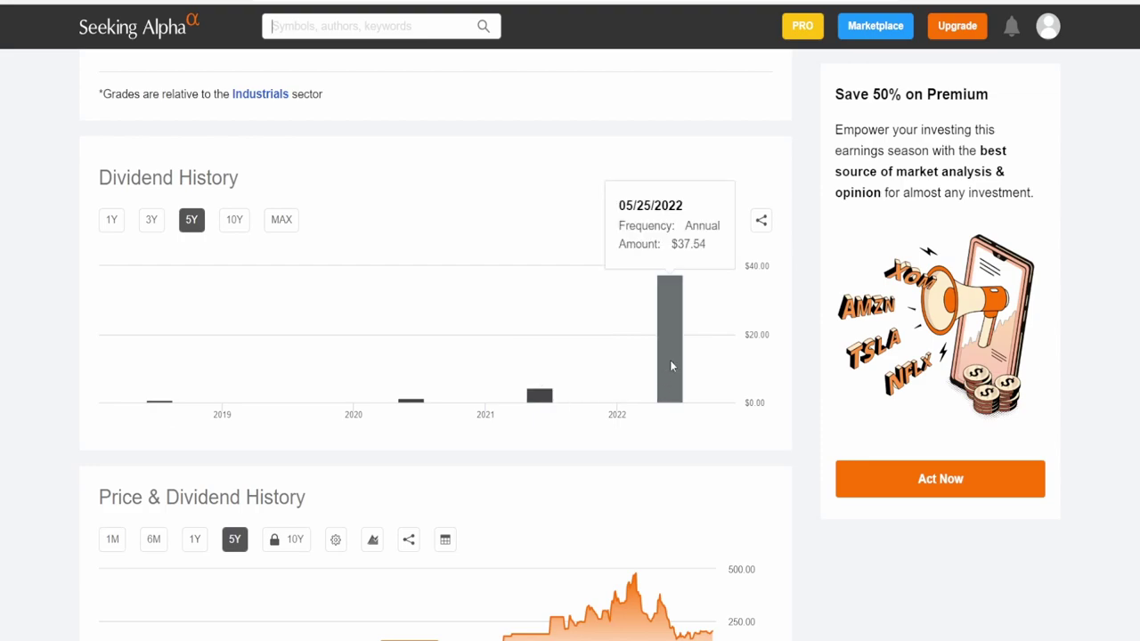
left_click(274, 221)
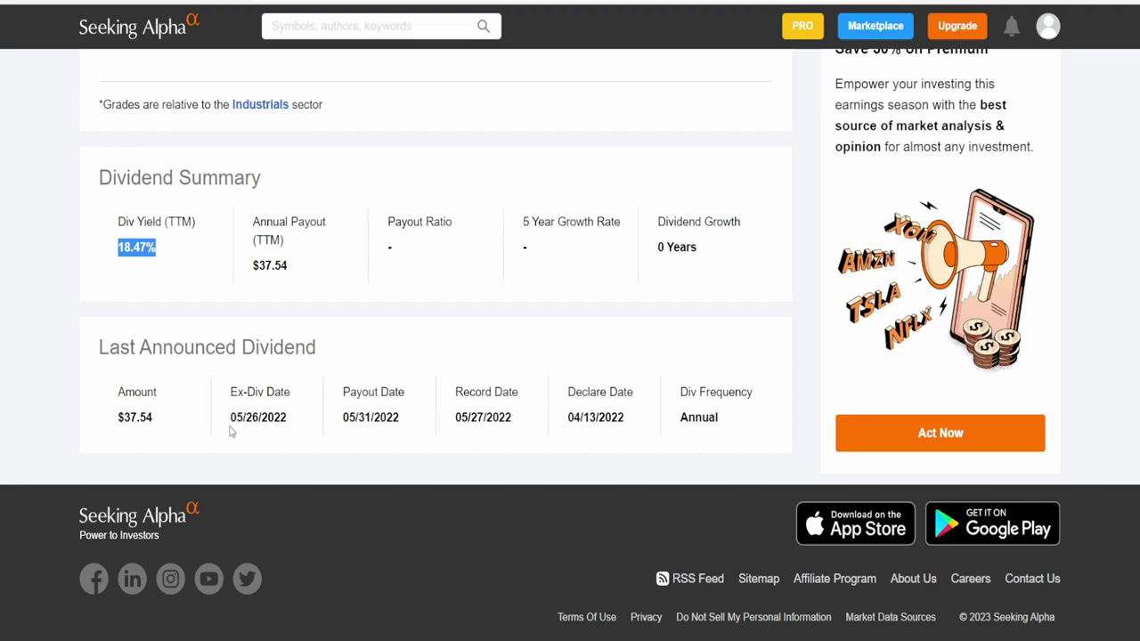
left_click_drag(230, 429, 276, 430)
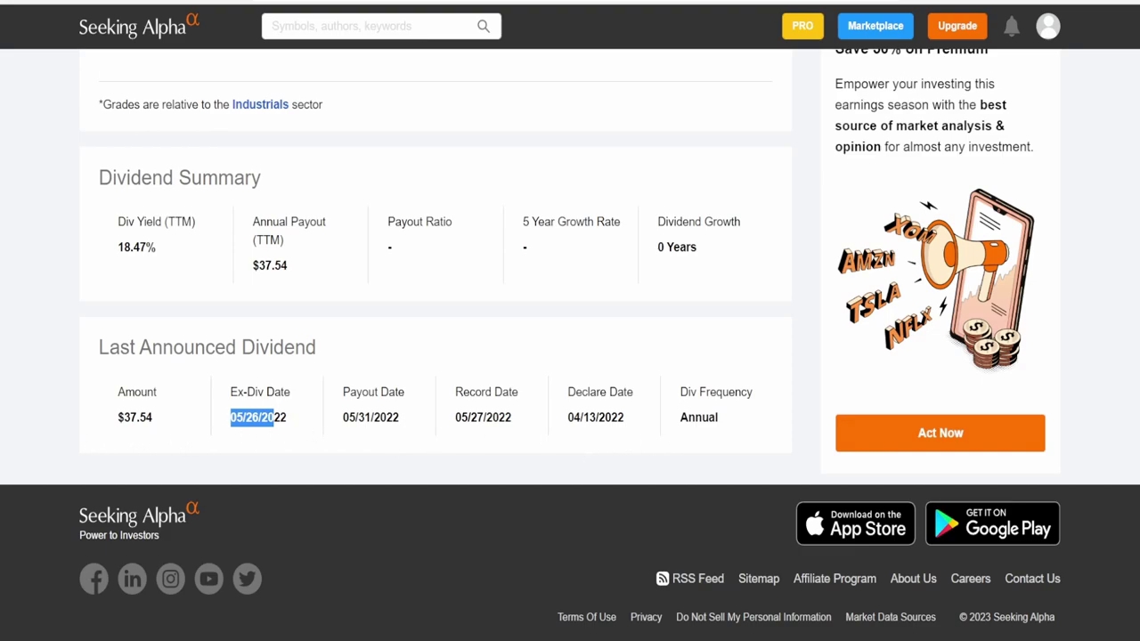
Step: Switch back to the Finances spreadsheet and review the yearly dividend total, remaining free cash flow and cash flow payout ratios
key("ctrl+Tab")
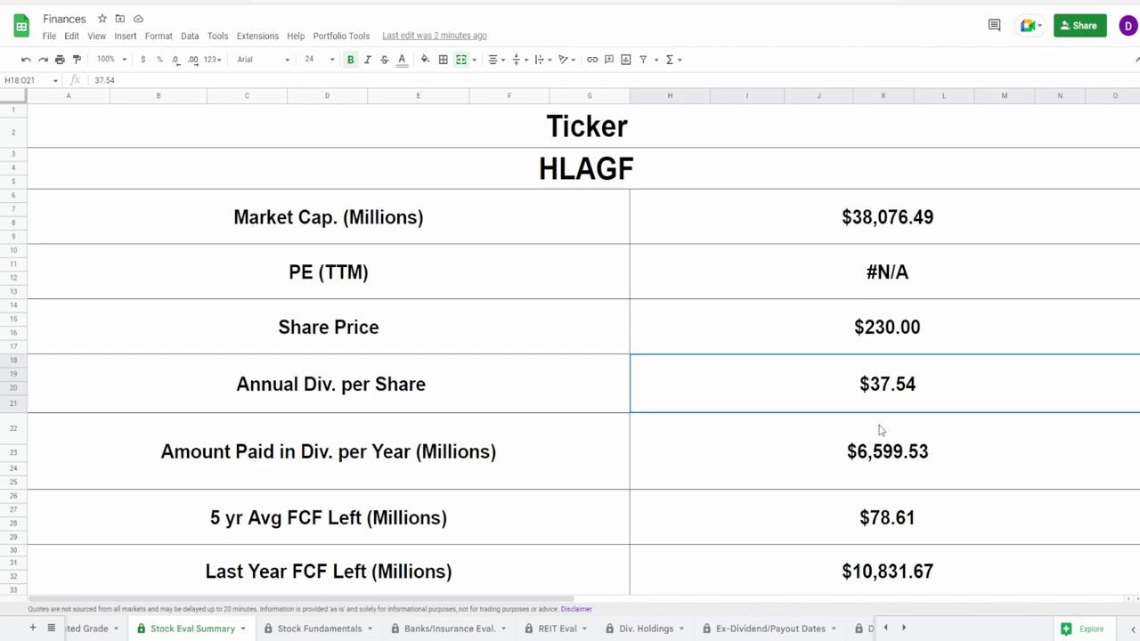
left_click(881, 443)
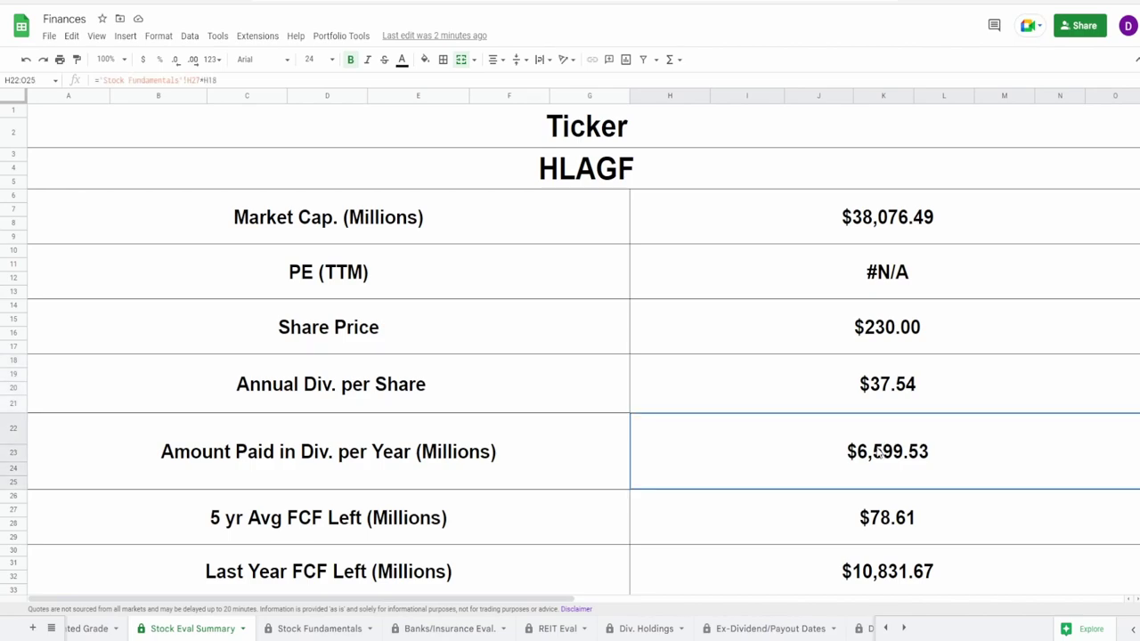
left_click(804, 509)
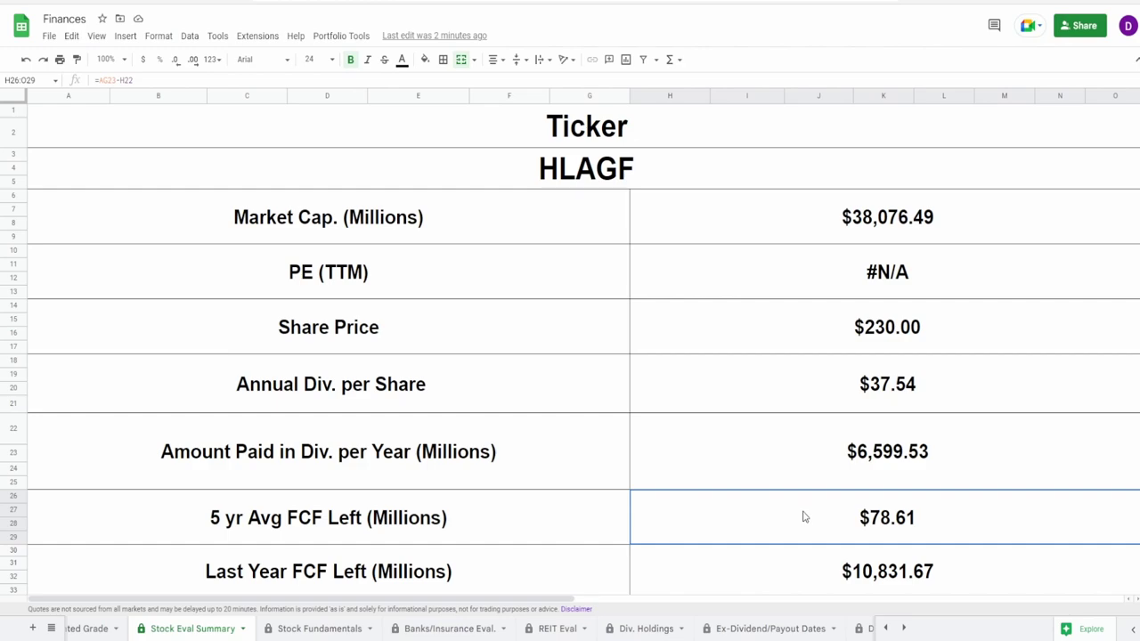
left_click(780, 581)
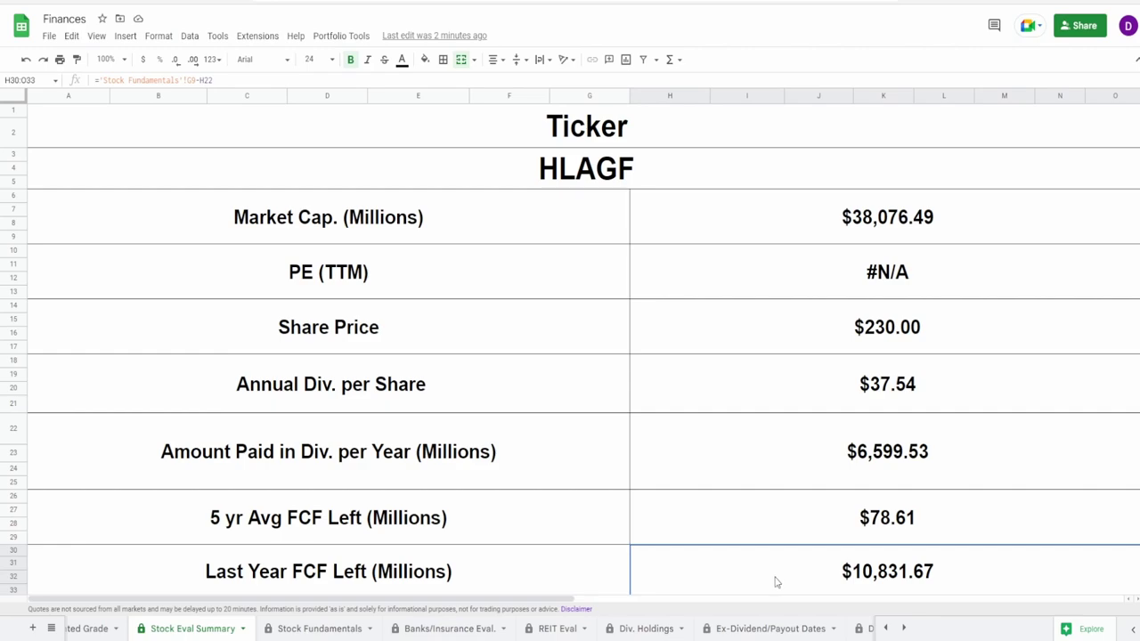
scroll(771, 547, "down", 2)
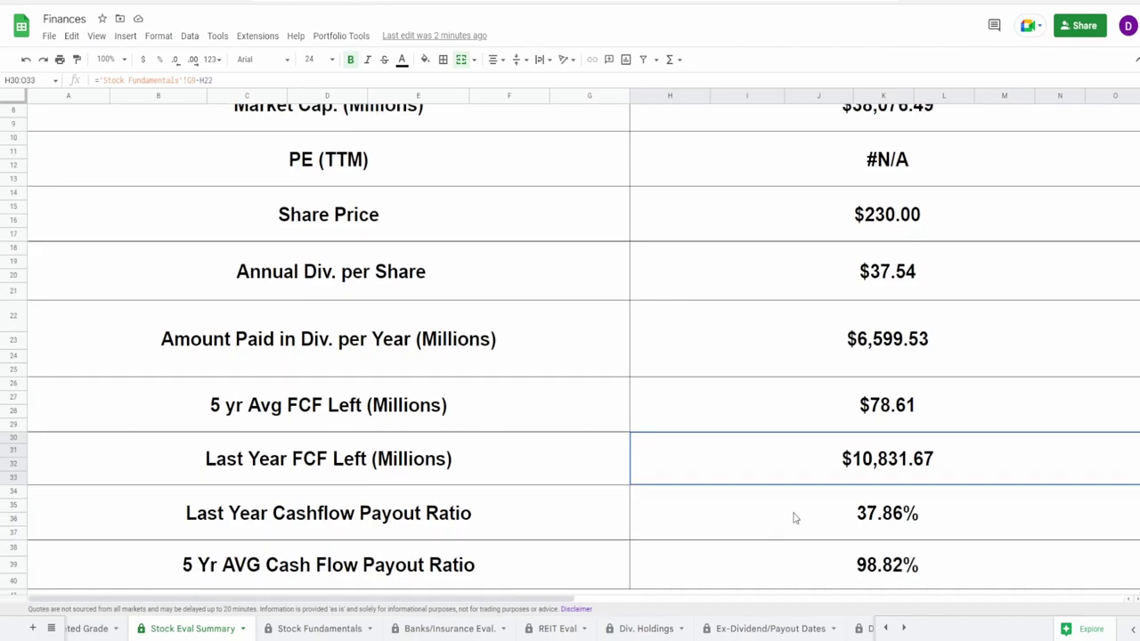
left_click(793, 520)
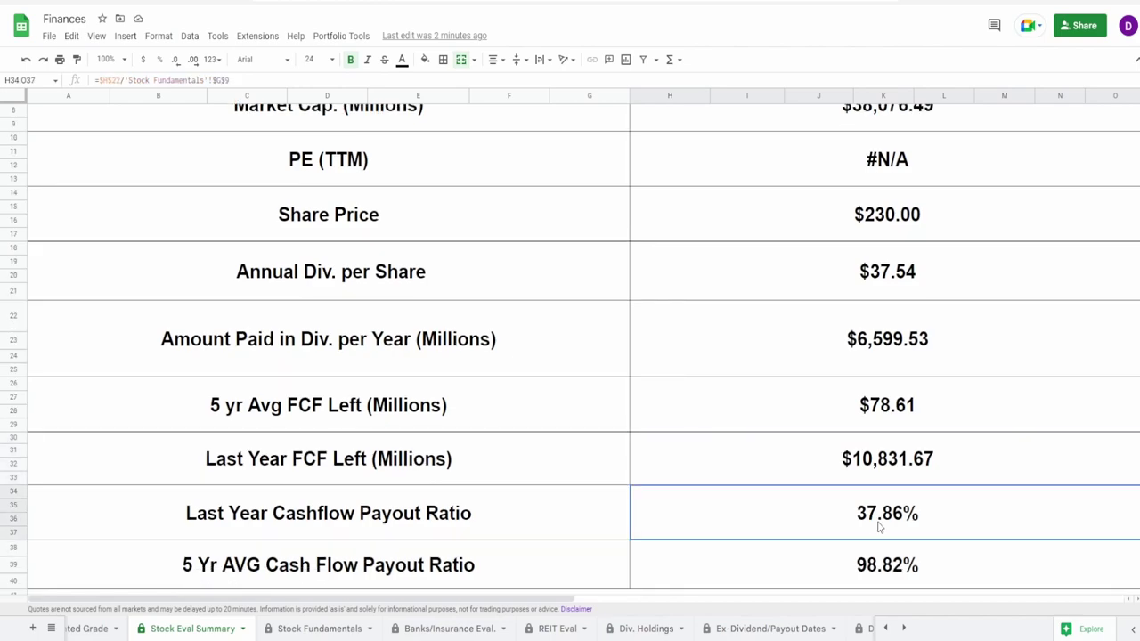
left_click(871, 577)
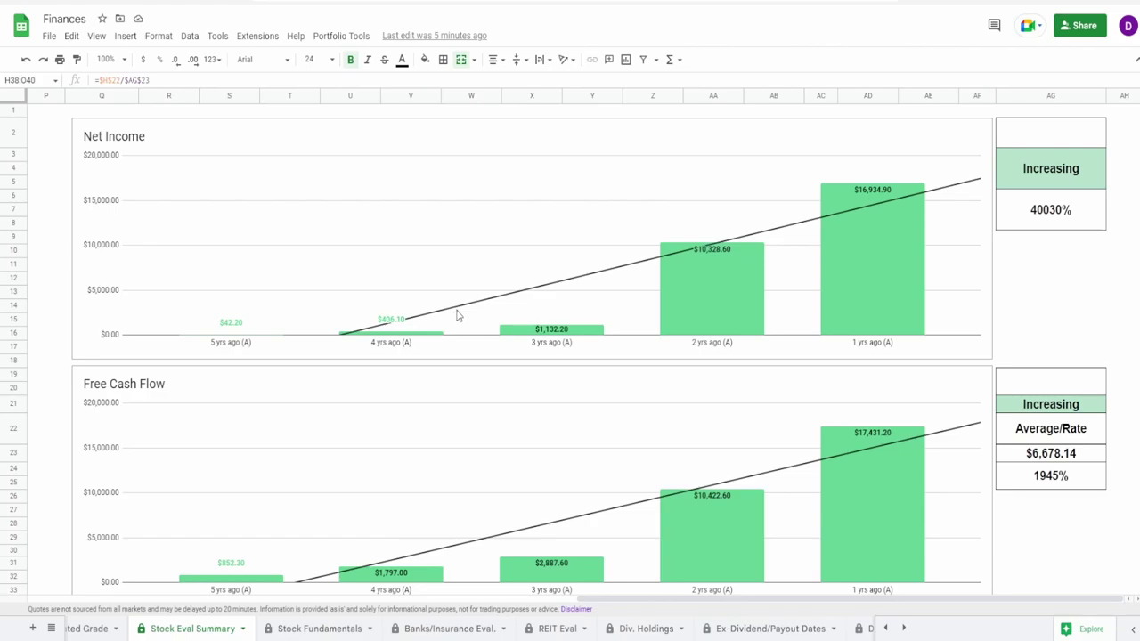
Step: Examine the Net Income chart's yearly values and the growth percentage beside it
left_click(474, 279)
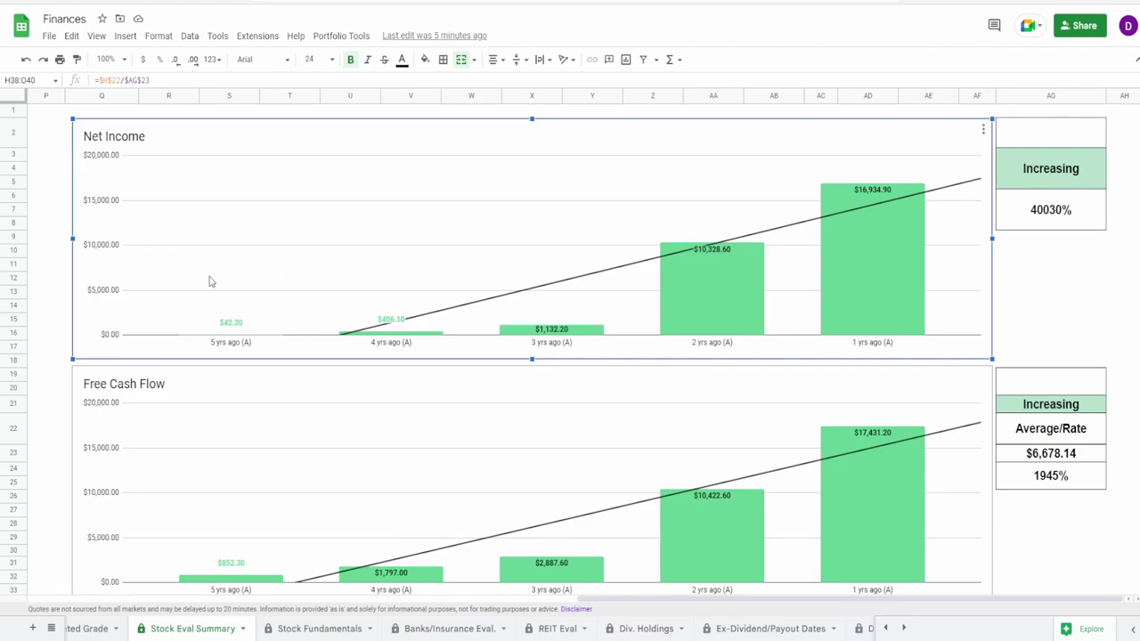
mouse_move(230, 331)
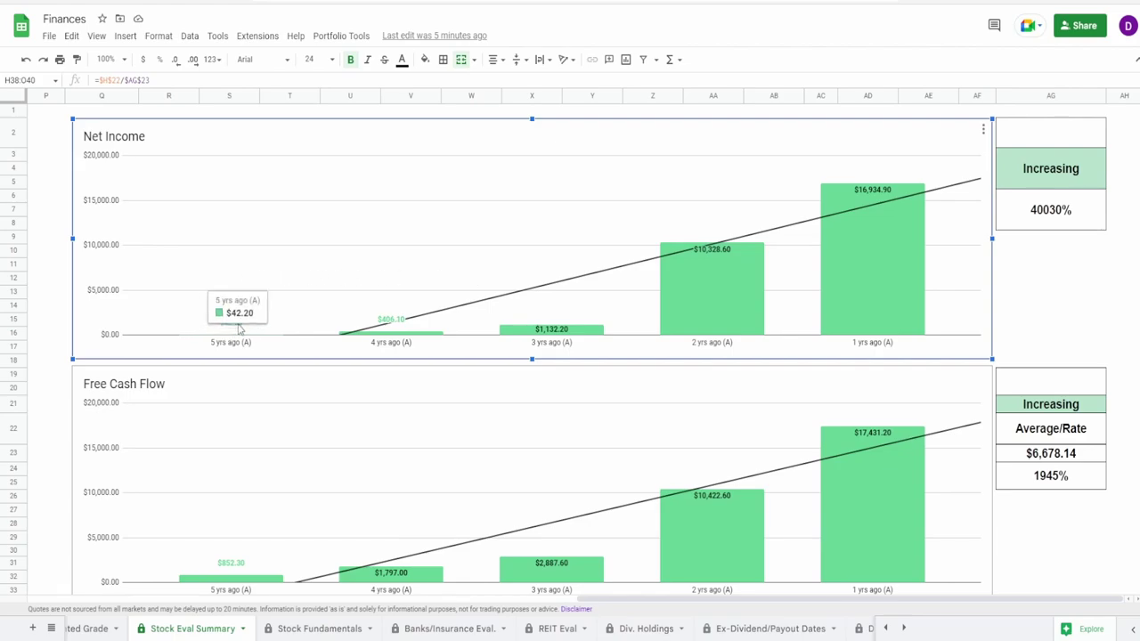
mouse_move(864, 279)
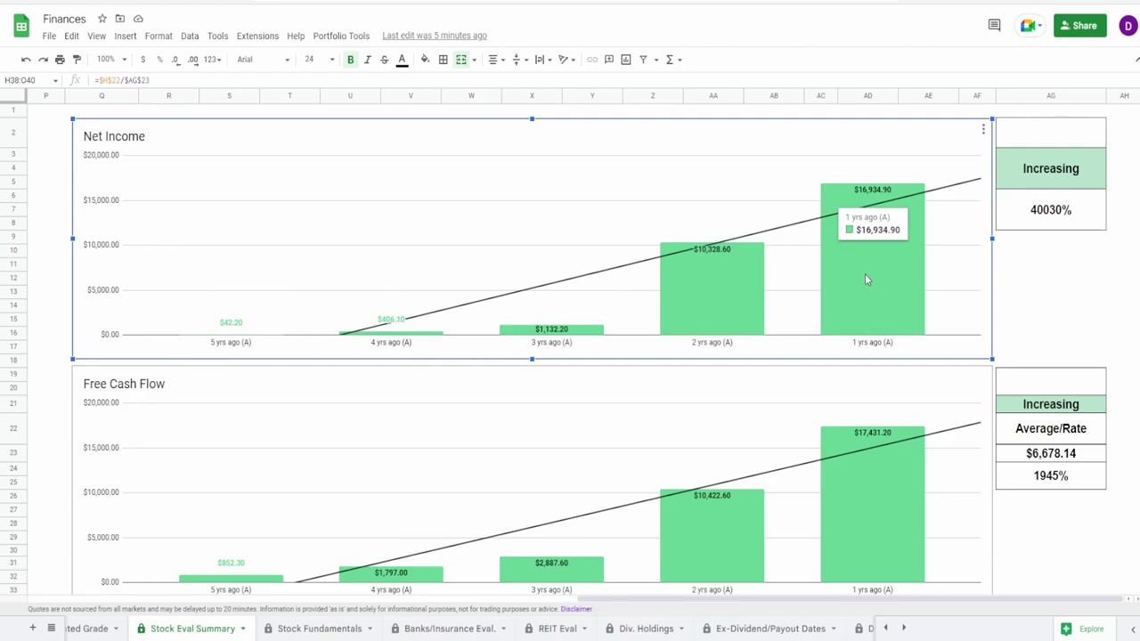
left_click(1046, 212)
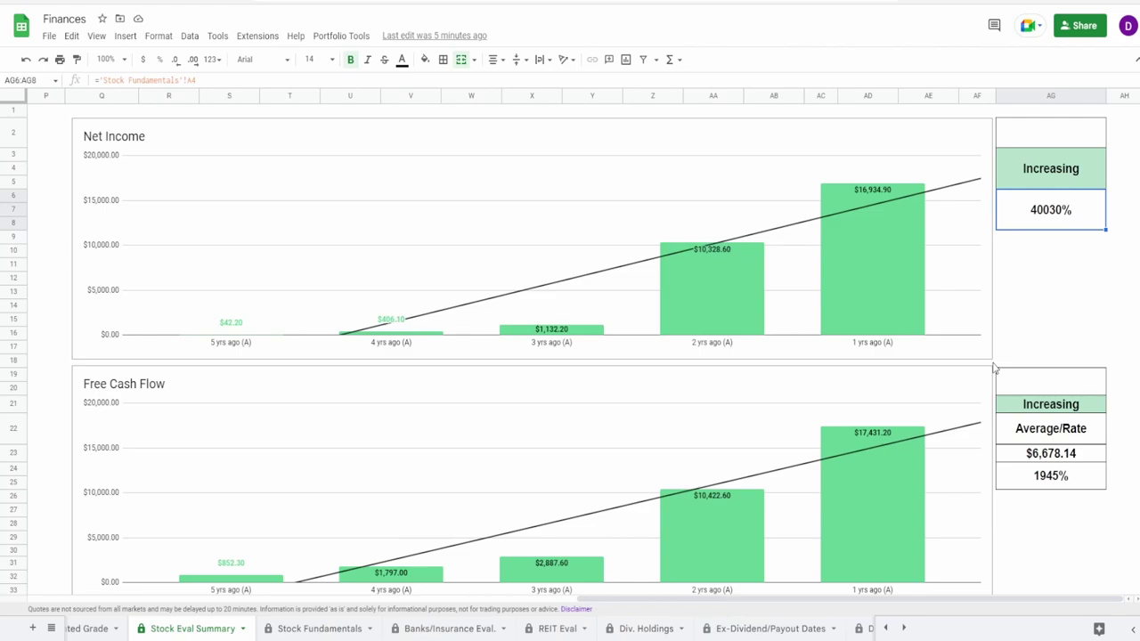
left_click(443, 301)
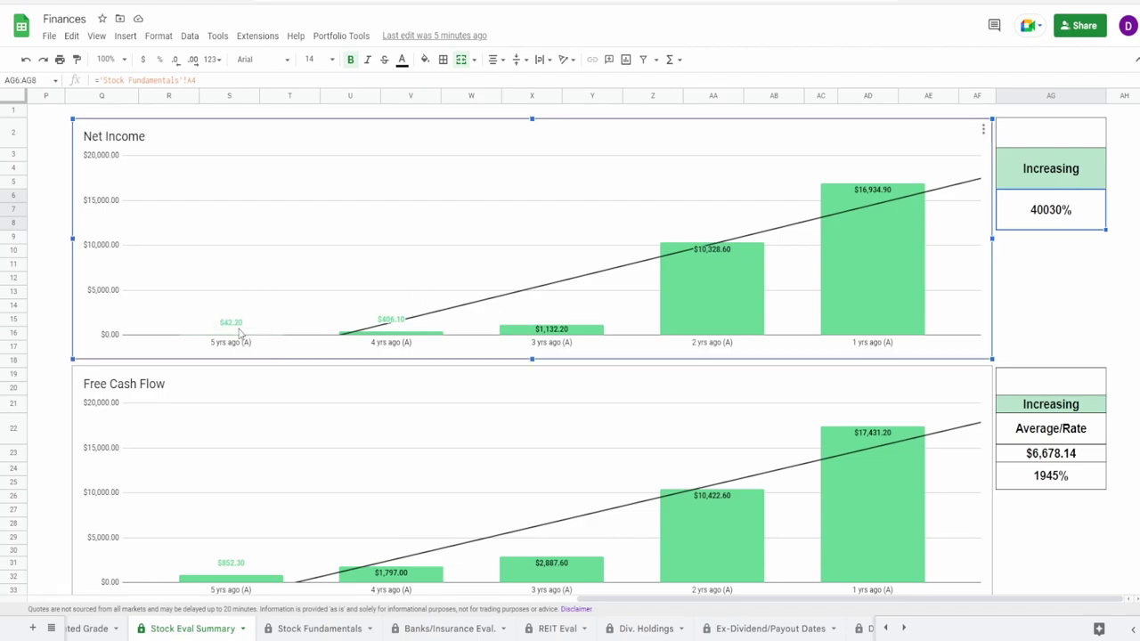
mouse_move(545, 331)
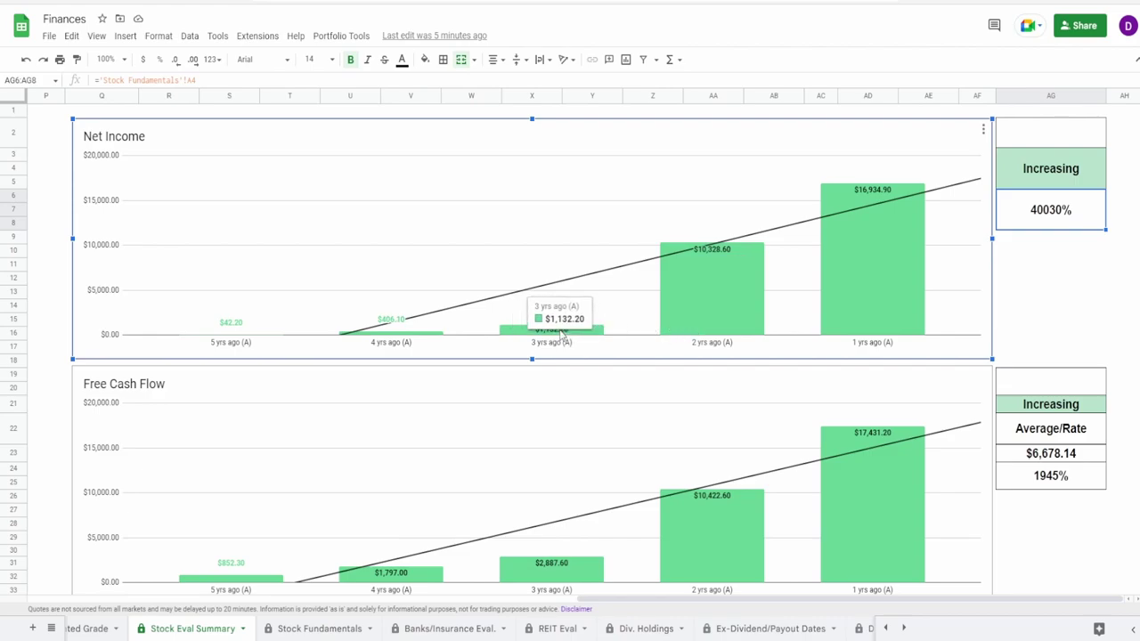
mouse_move(709, 308)
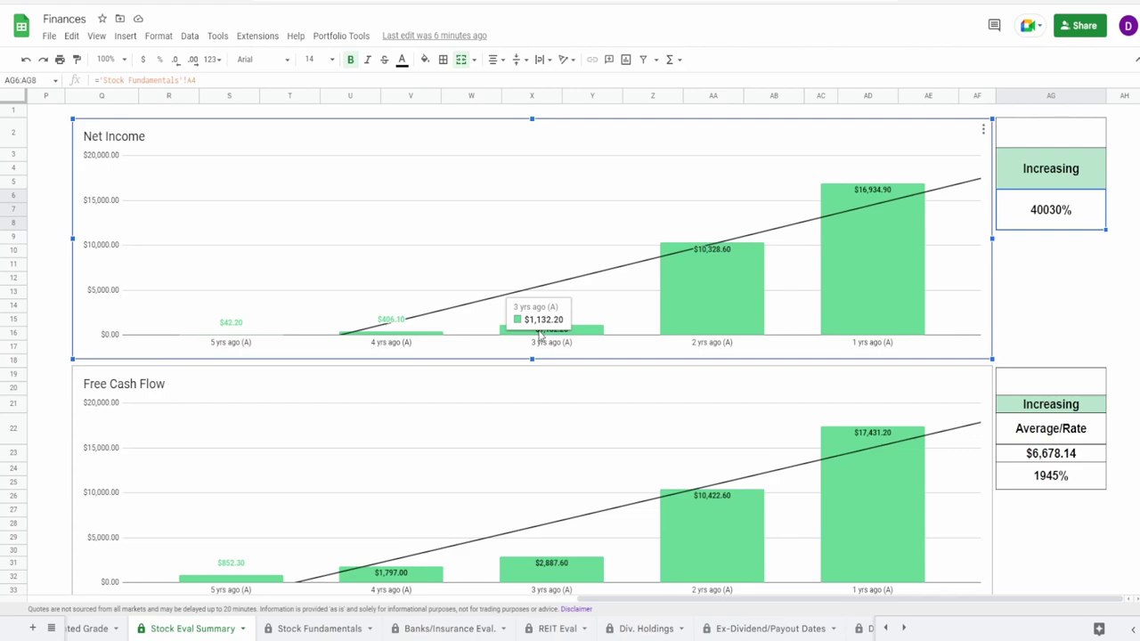
mouse_move(668, 301)
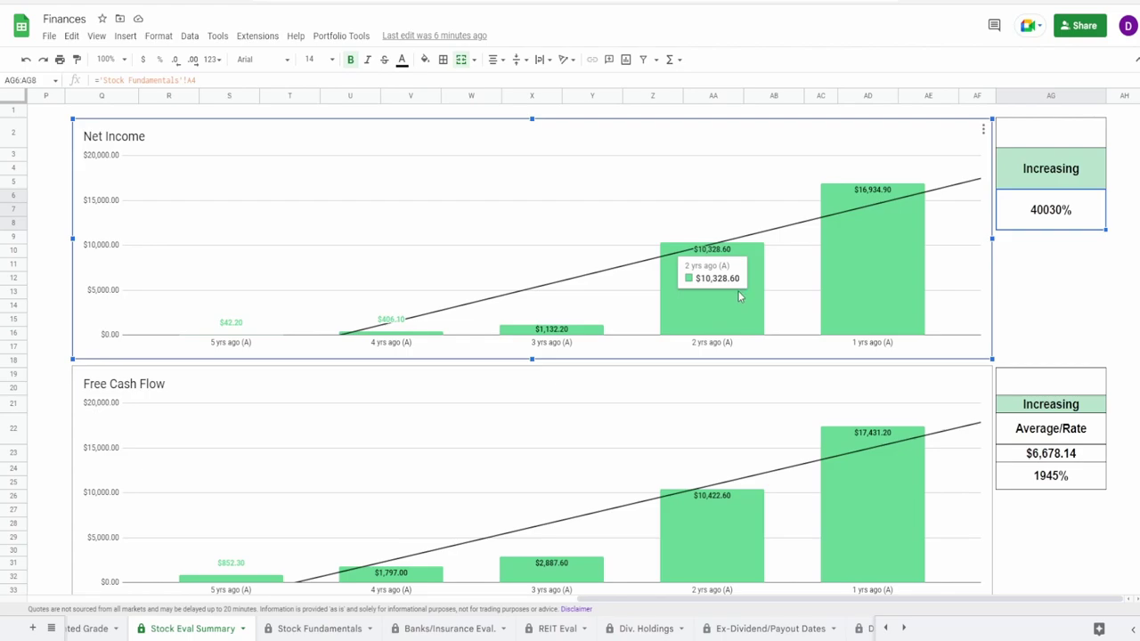
mouse_move(855, 299)
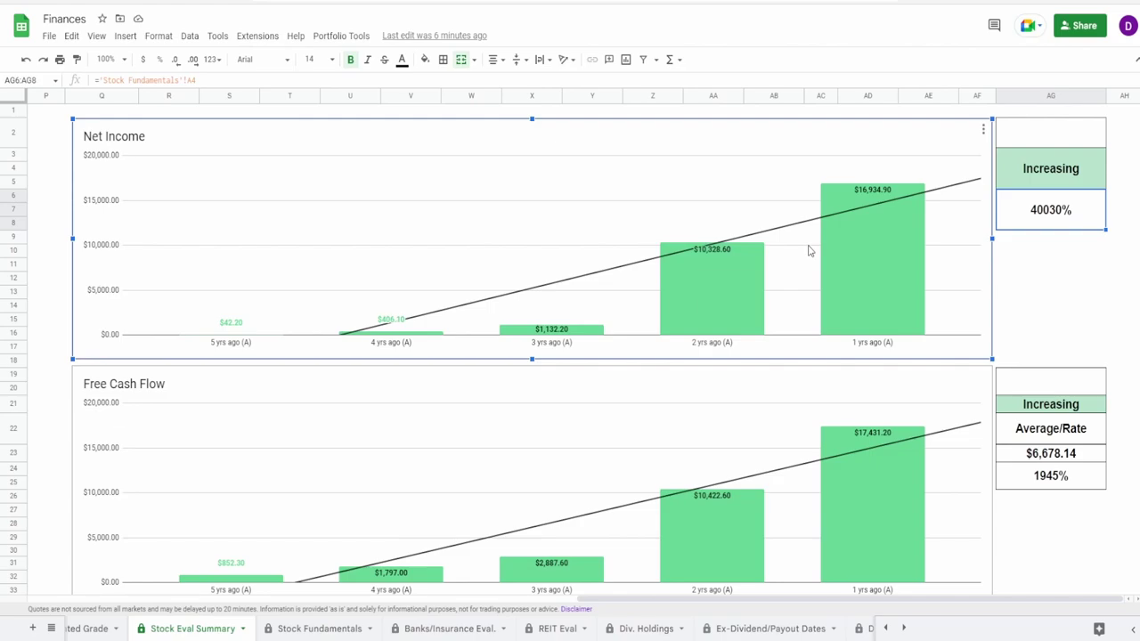
Step: Enter 25% in cell AG2, above the Net Income trend label
left_click(1084, 141)
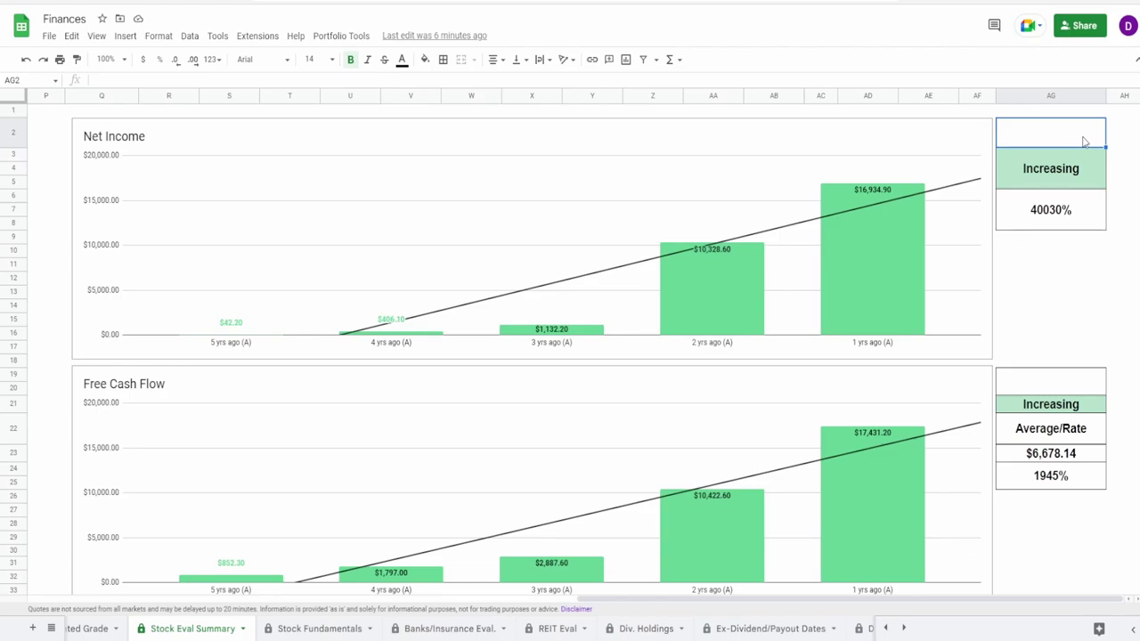
type("25%")
key("Return")
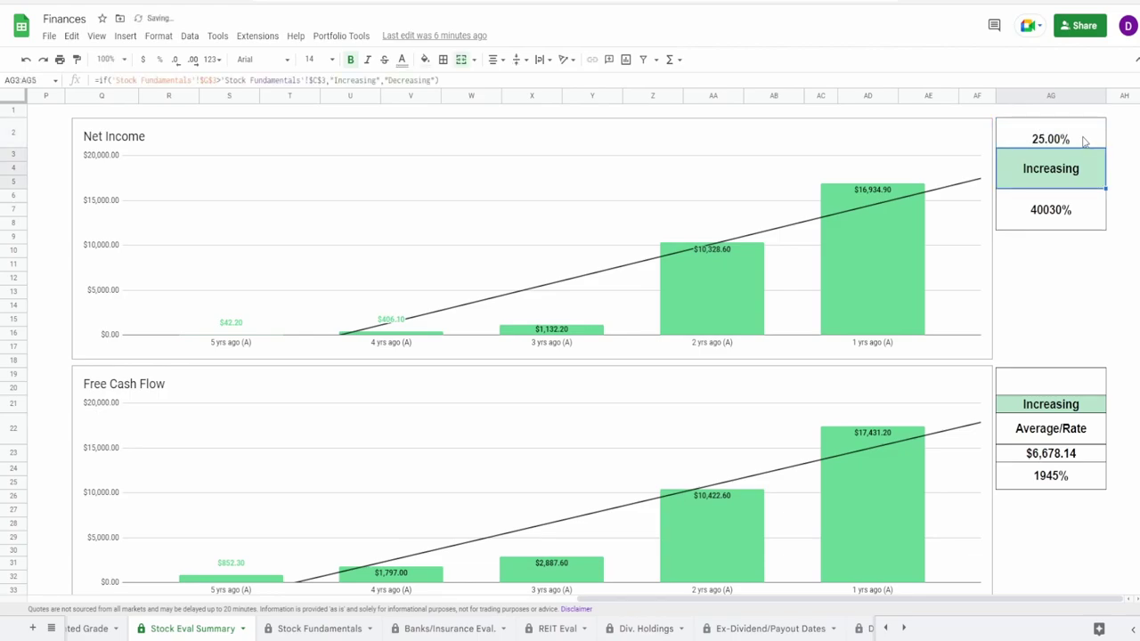
Step: Re-examine the Net Income values for four and three years ago in the chart
left_click(476, 282)
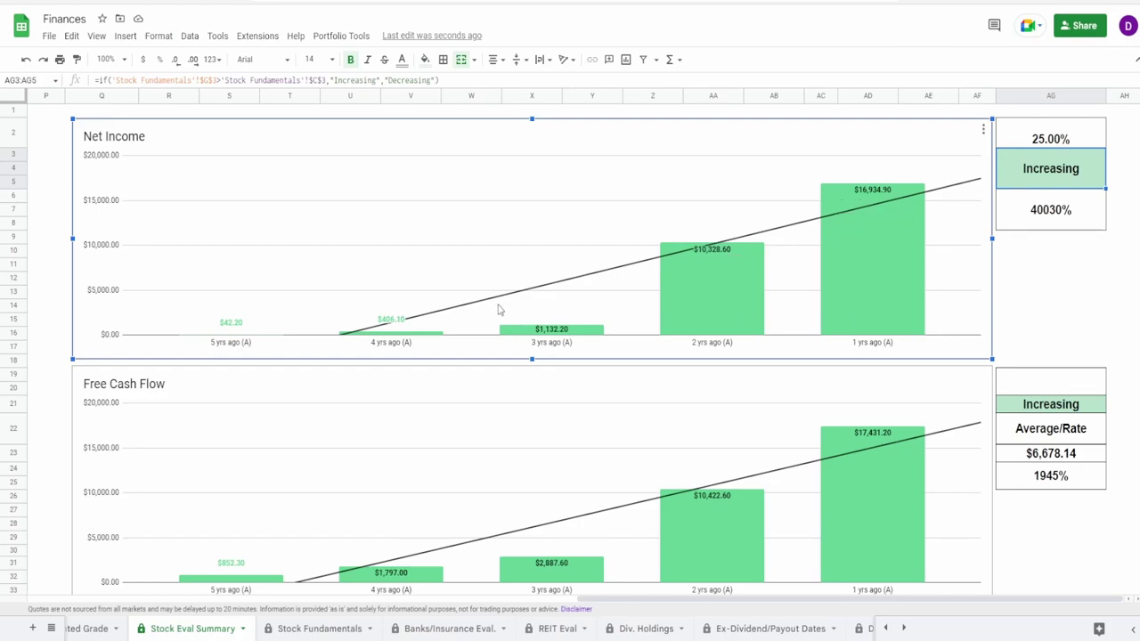
mouse_move(397, 322)
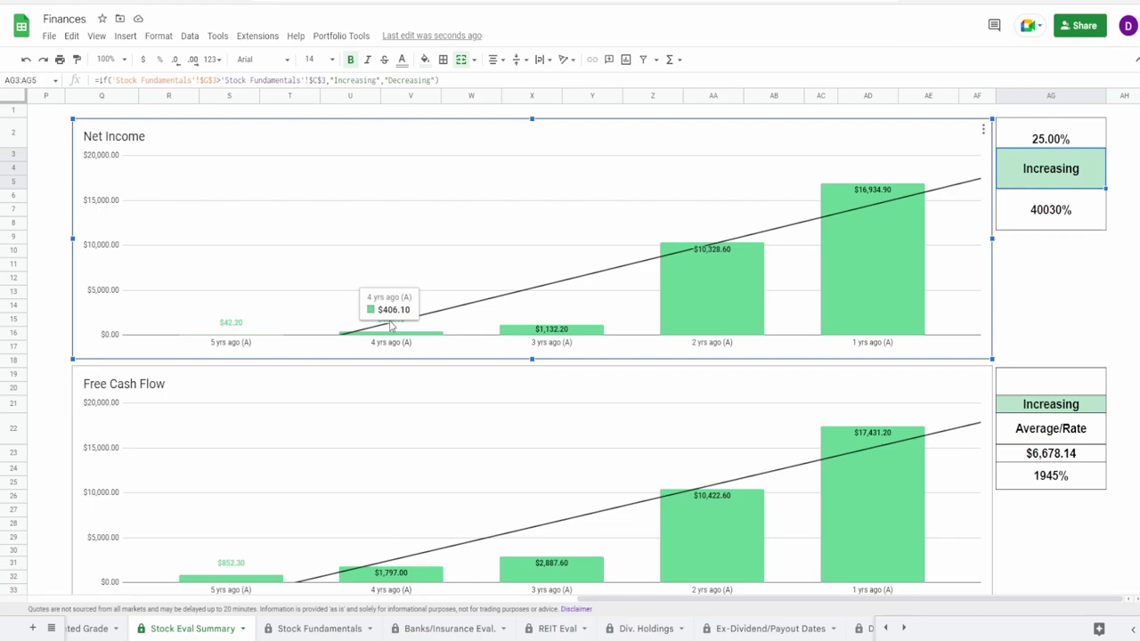
mouse_move(525, 335)
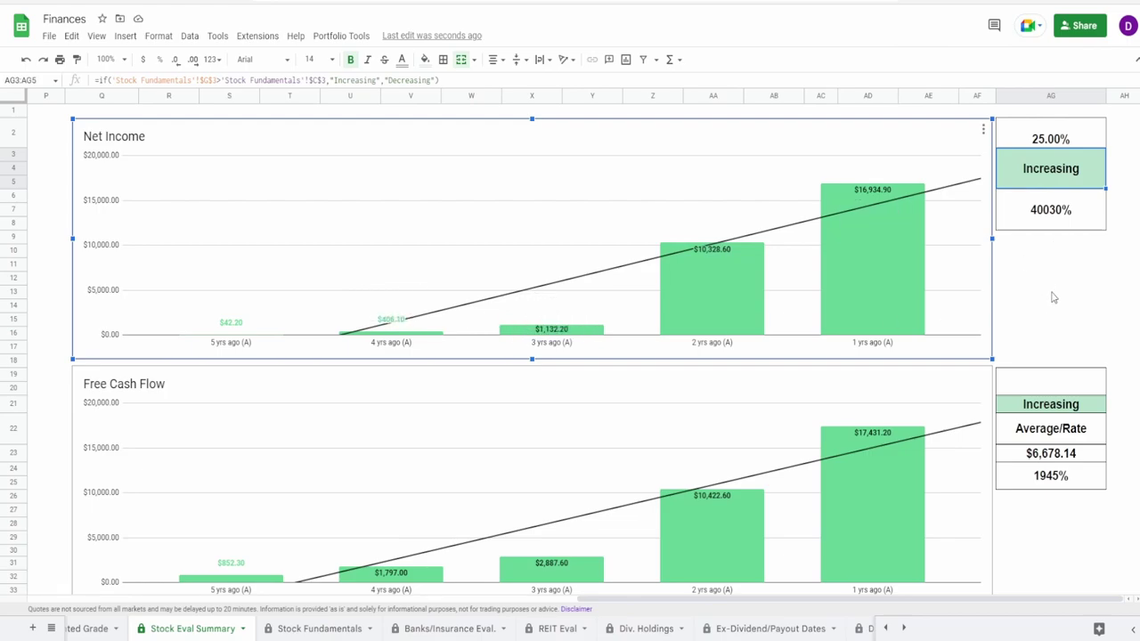
Step: Examine the Free Cash Flow chart's yearly values and the average and growth rate cells beside it
scroll(1050, 316, "down", 3)
left_click(924, 331)
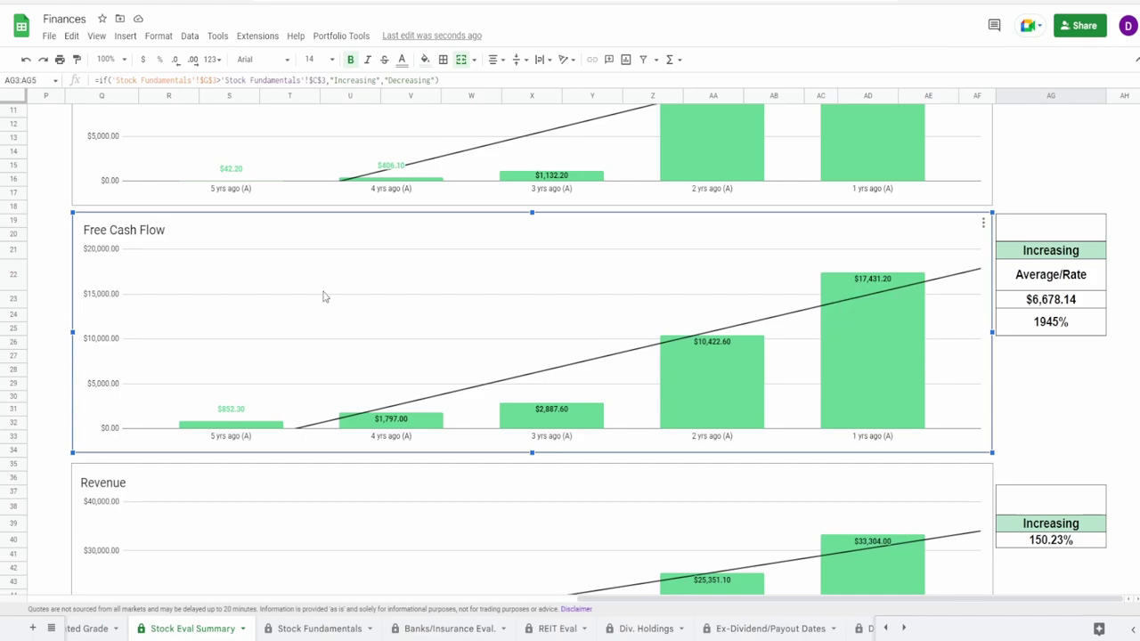
mouse_move(231, 412)
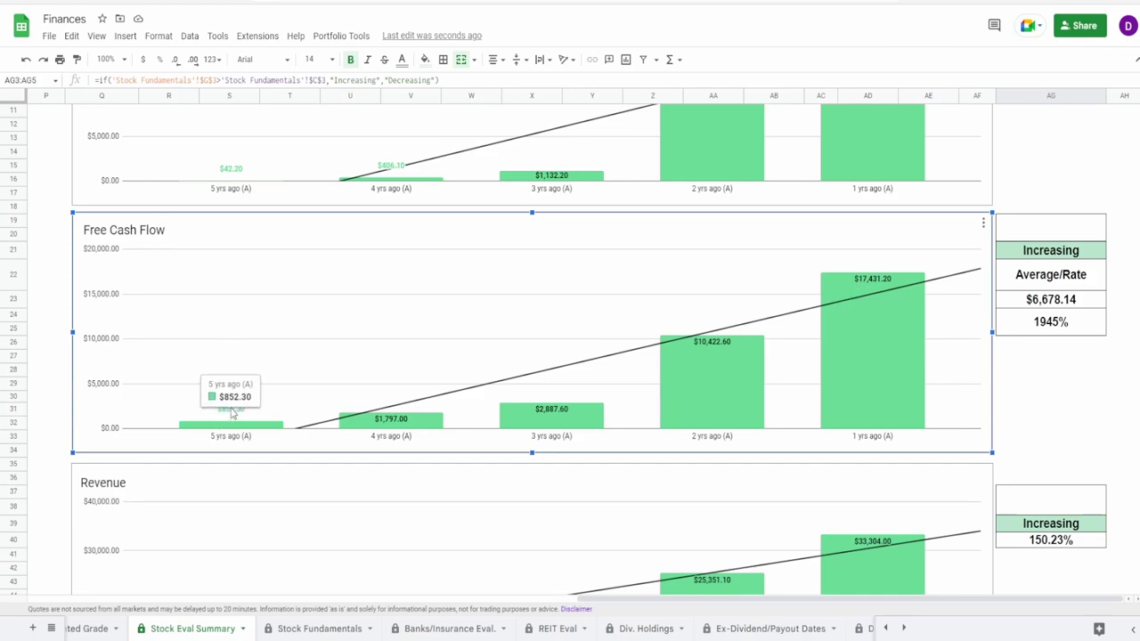
mouse_move(844, 379)
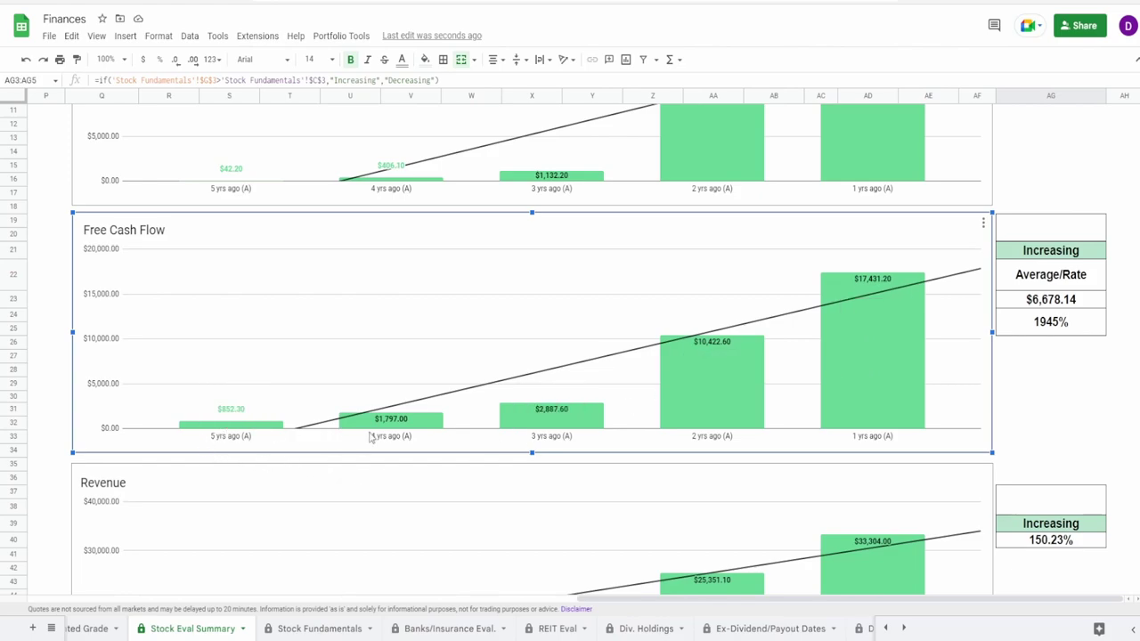
mouse_move(523, 418)
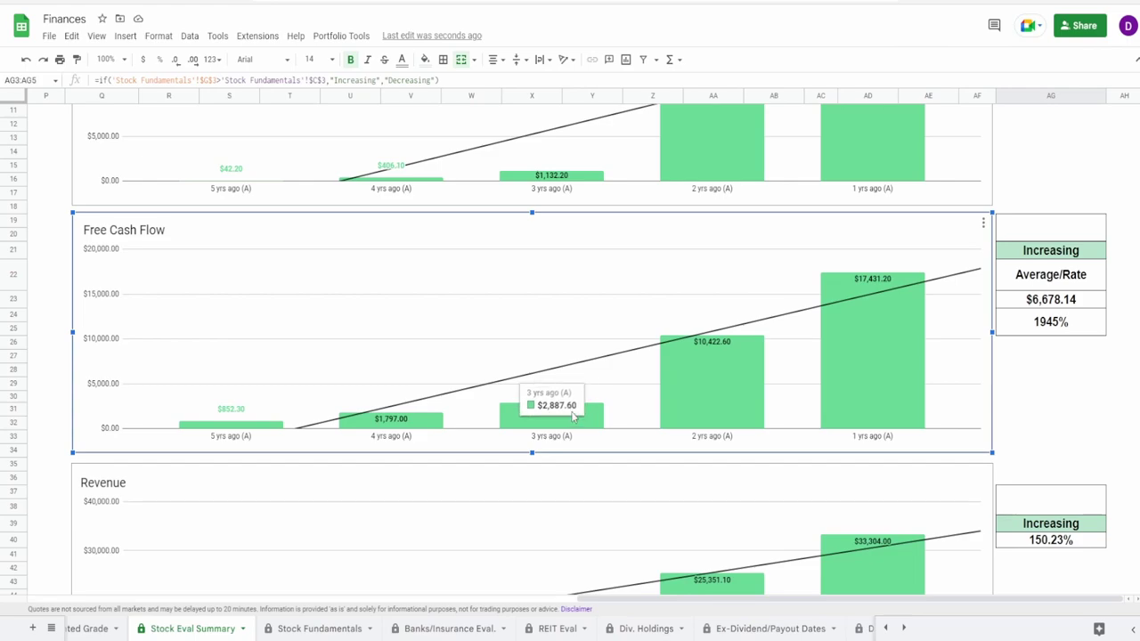
mouse_move(704, 415)
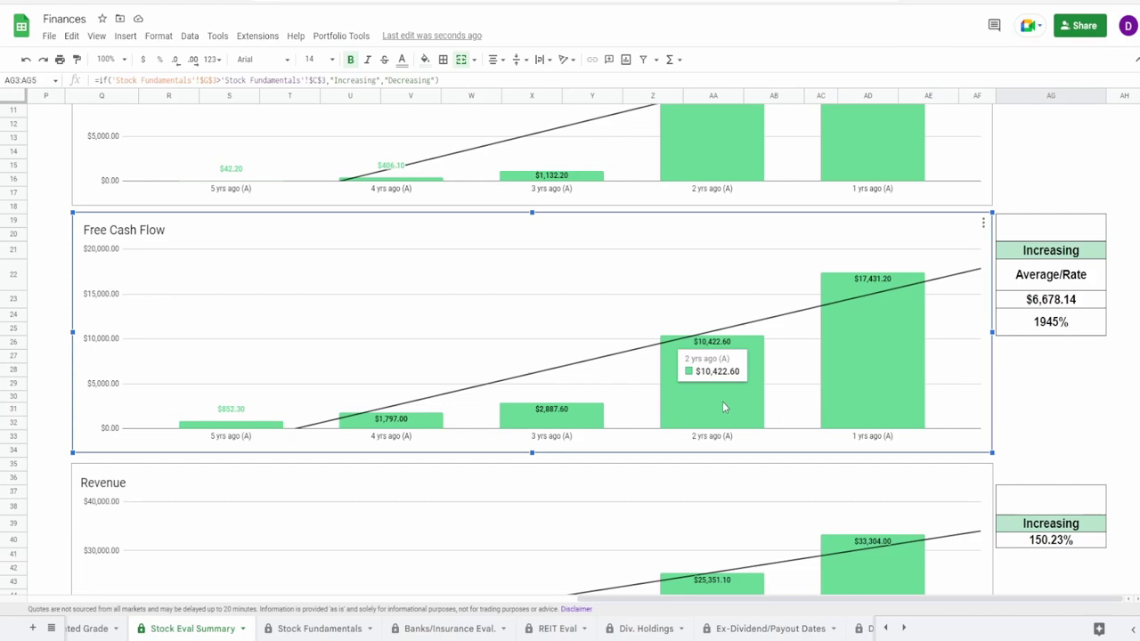
left_click(1019, 328)
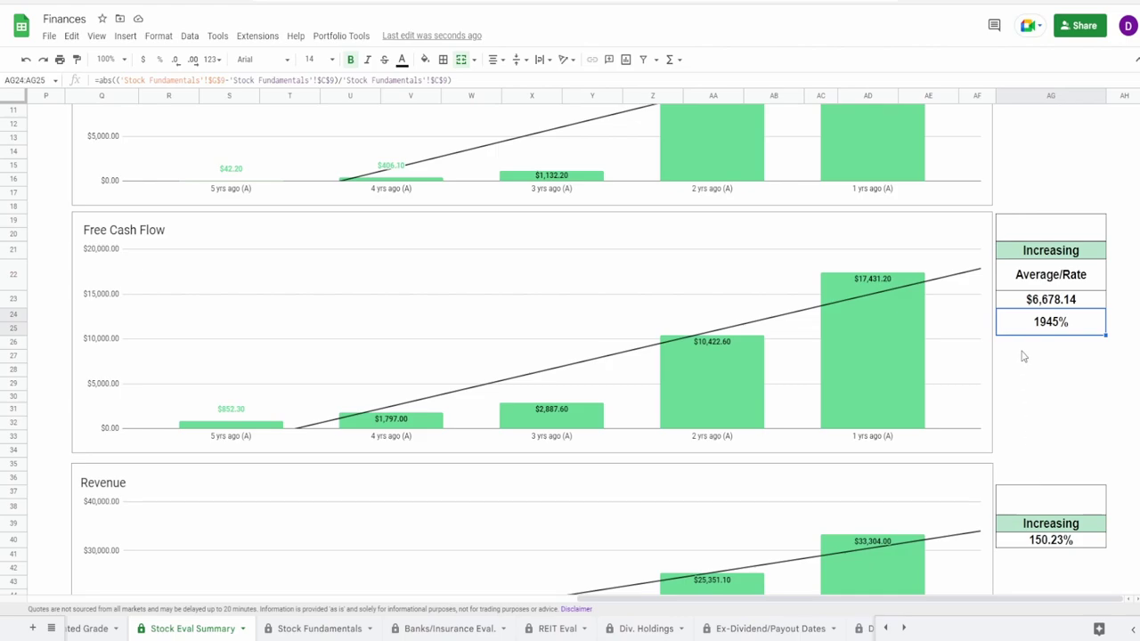
key("Up")
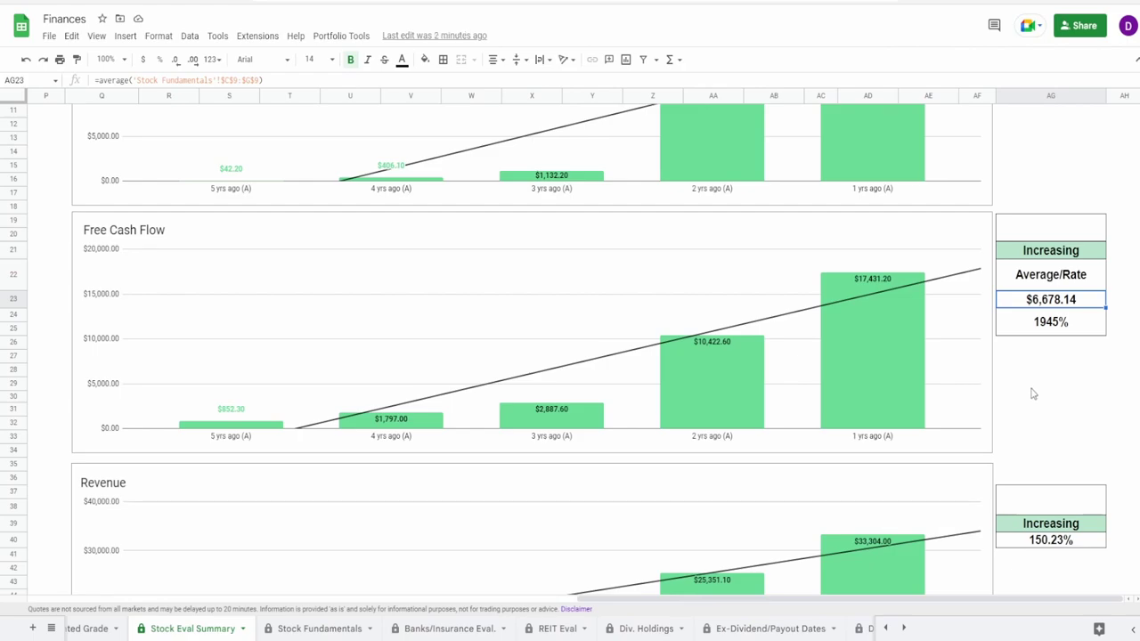
left_click(863, 372)
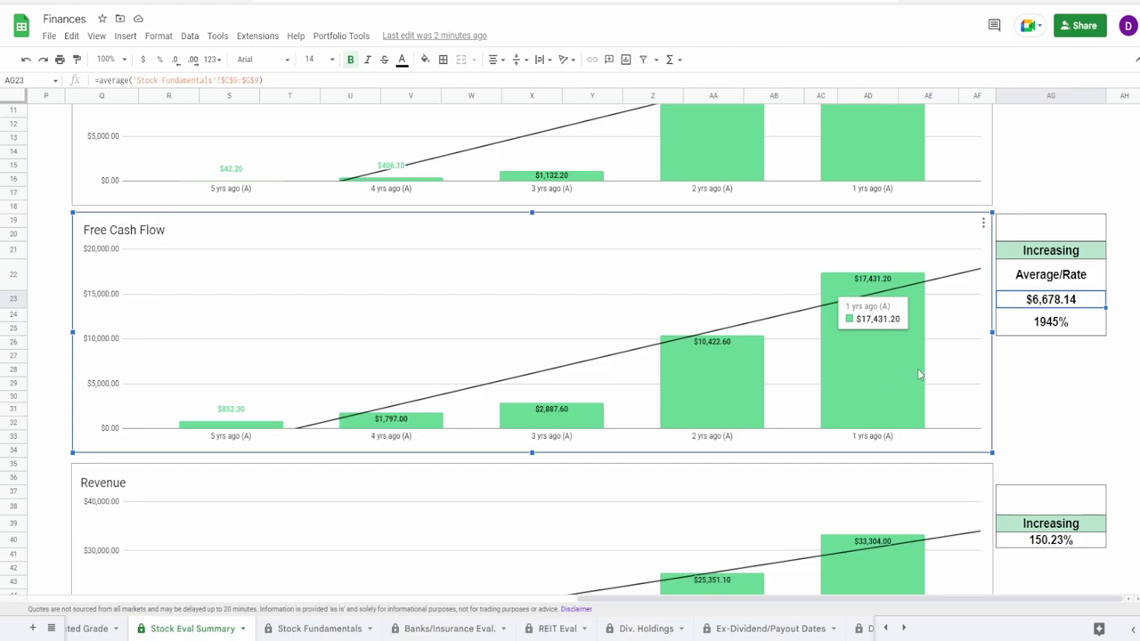
Step: Check the Net Income growth assumption, and enter 35% in the blank cell above the Free Cash Flow trend label
scroll(922, 396, "up", 2)
left_click(1061, 134)
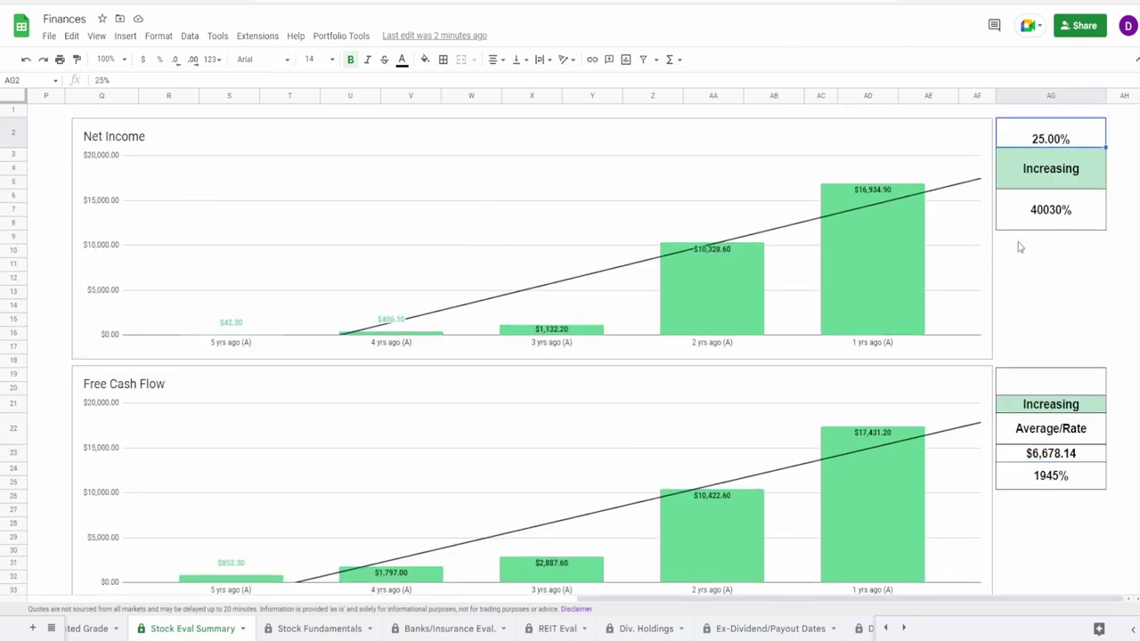
scroll(1007, 400, "down", 2)
left_click(1040, 278)
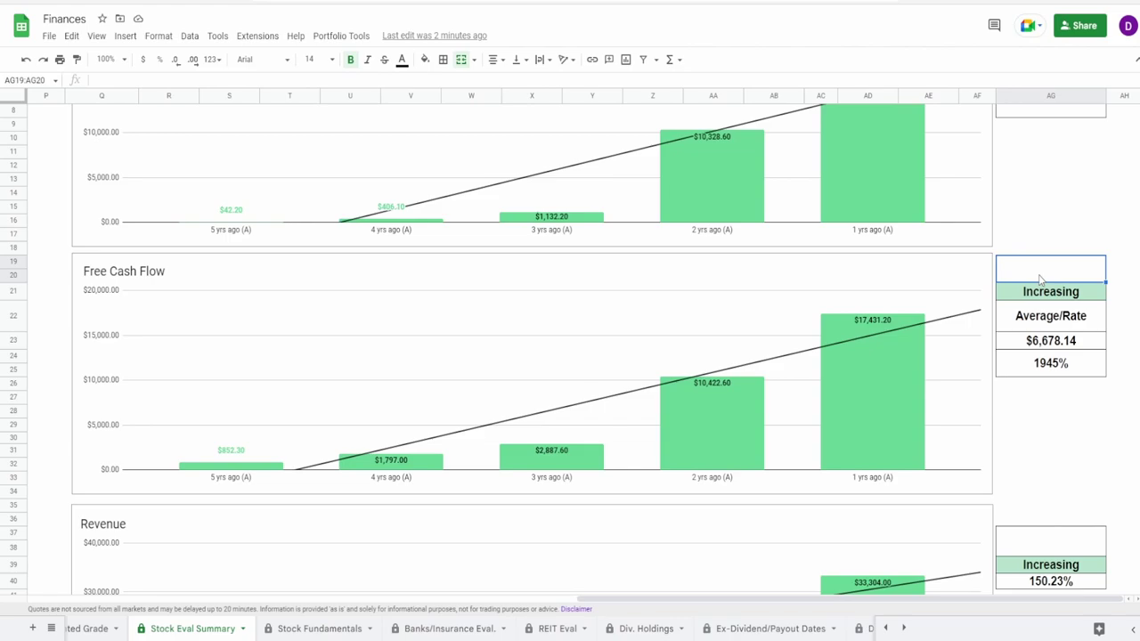
type("35%")
left_click(1040, 279)
Step: Examine the Revenue chart's values from five years ago to one year ago and the growth percentage beside it
scroll(1015, 294, "down", 2)
scroll(1014, 294, "down", 2)
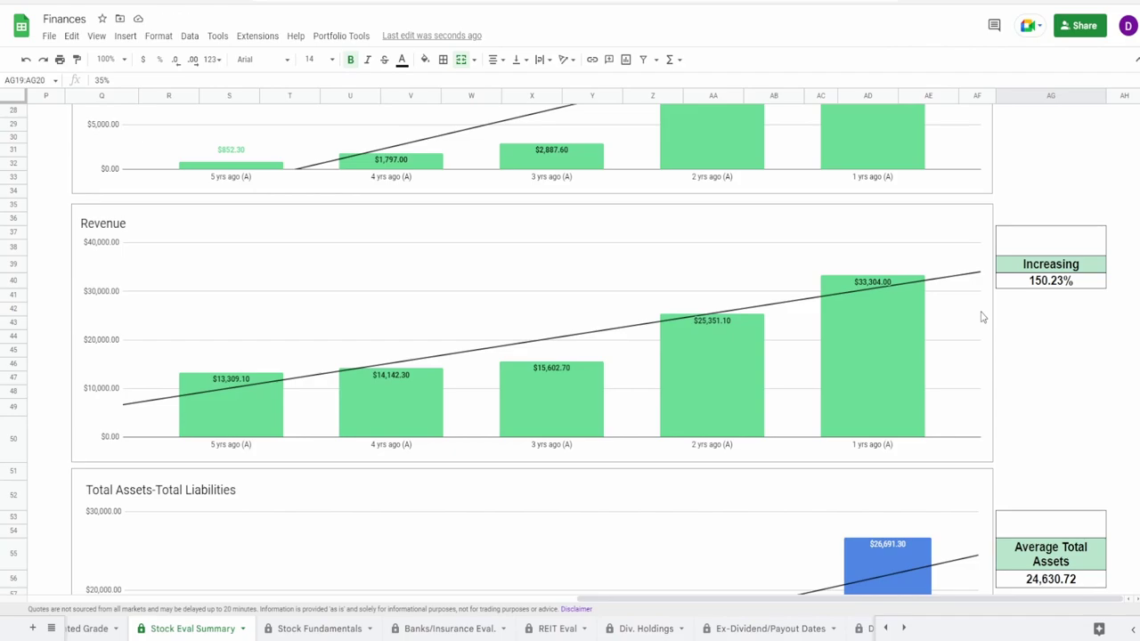
left_click(228, 424)
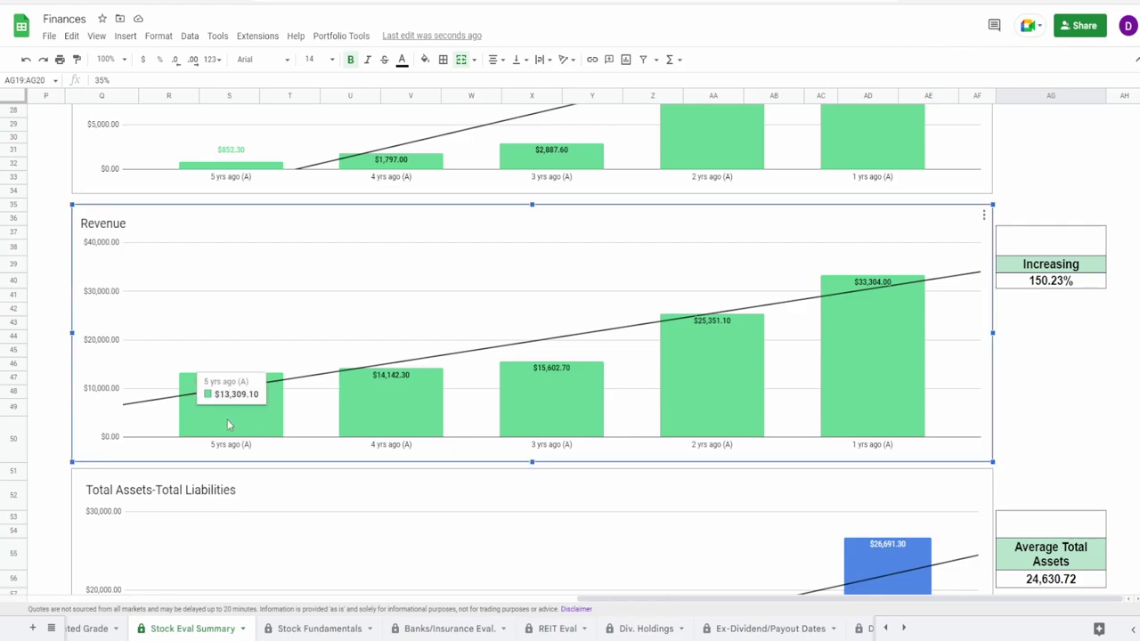
mouse_move(846, 389)
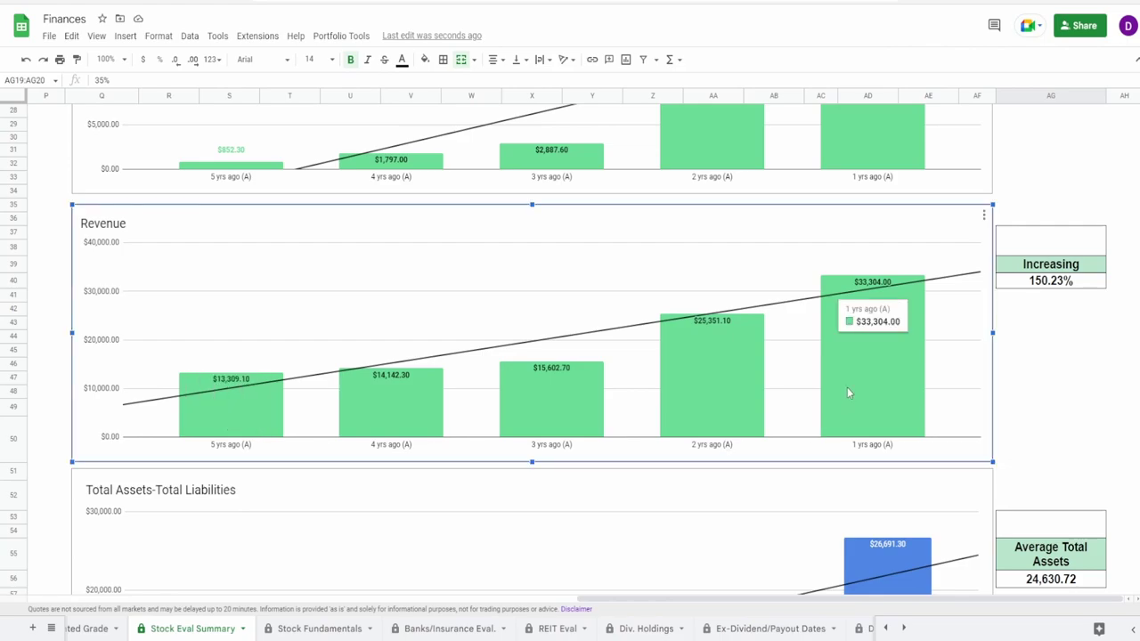
left_click(1069, 283)
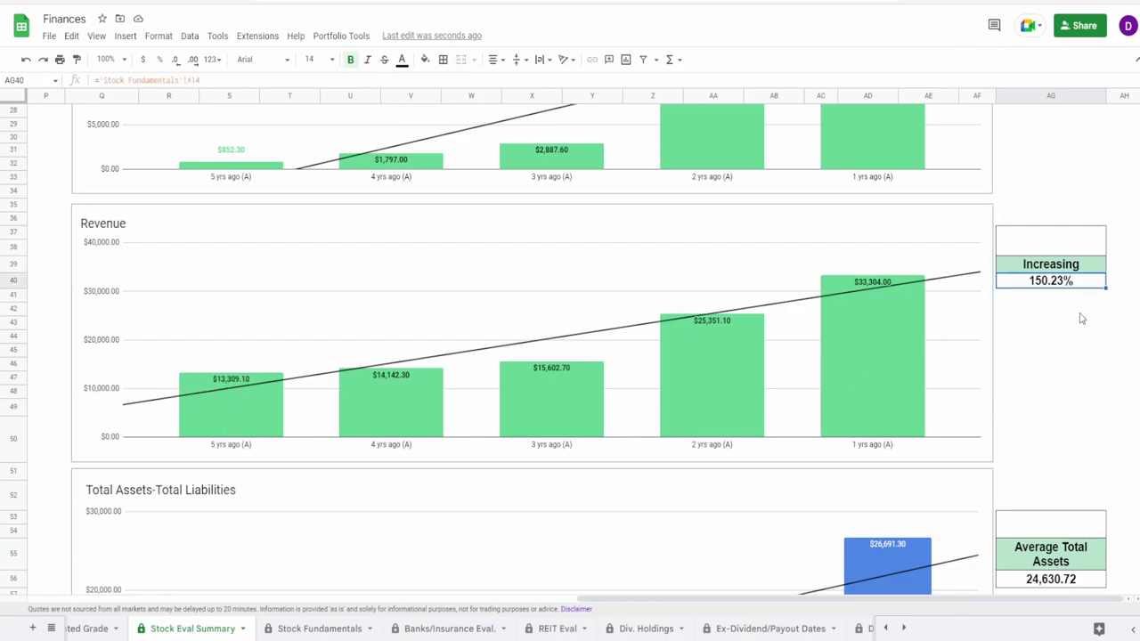
left_click(374, 400)
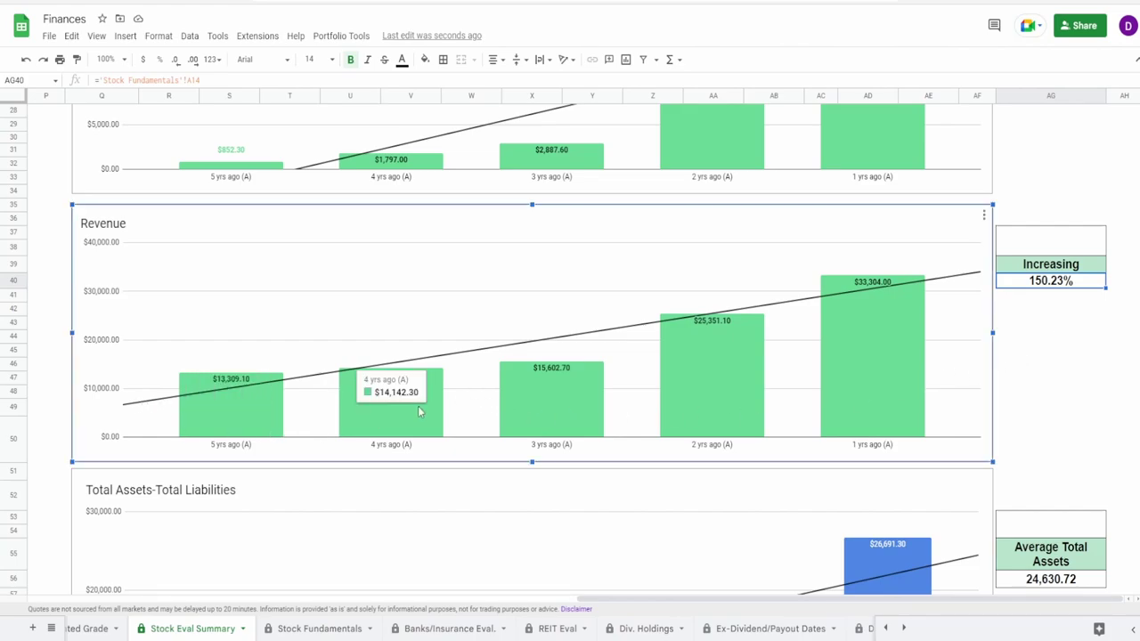
mouse_move(554, 402)
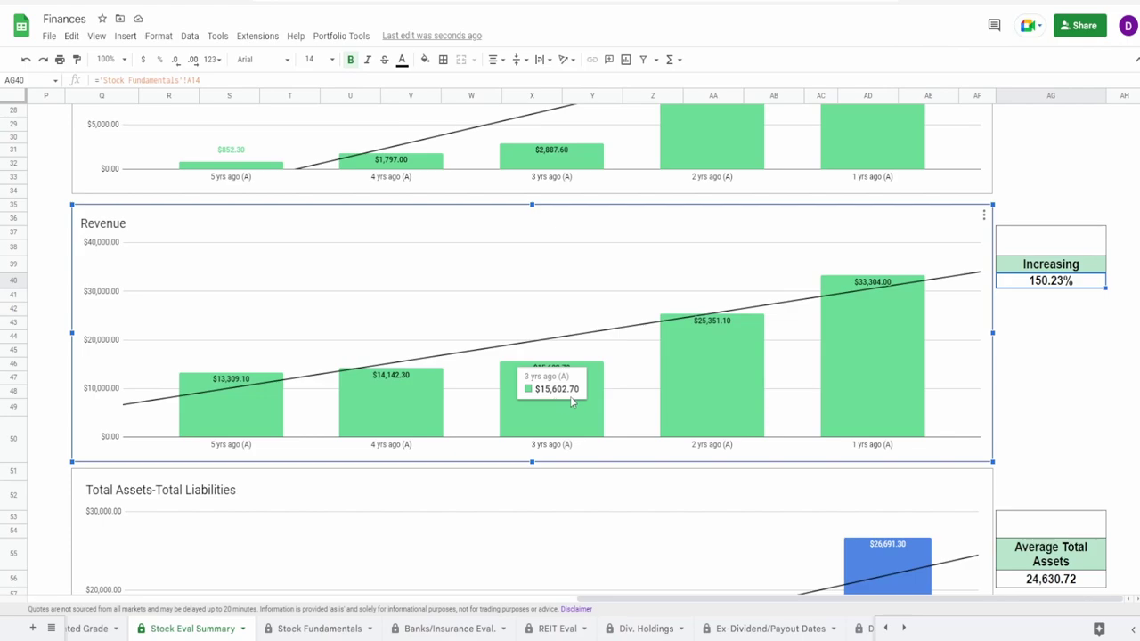
mouse_move(738, 376)
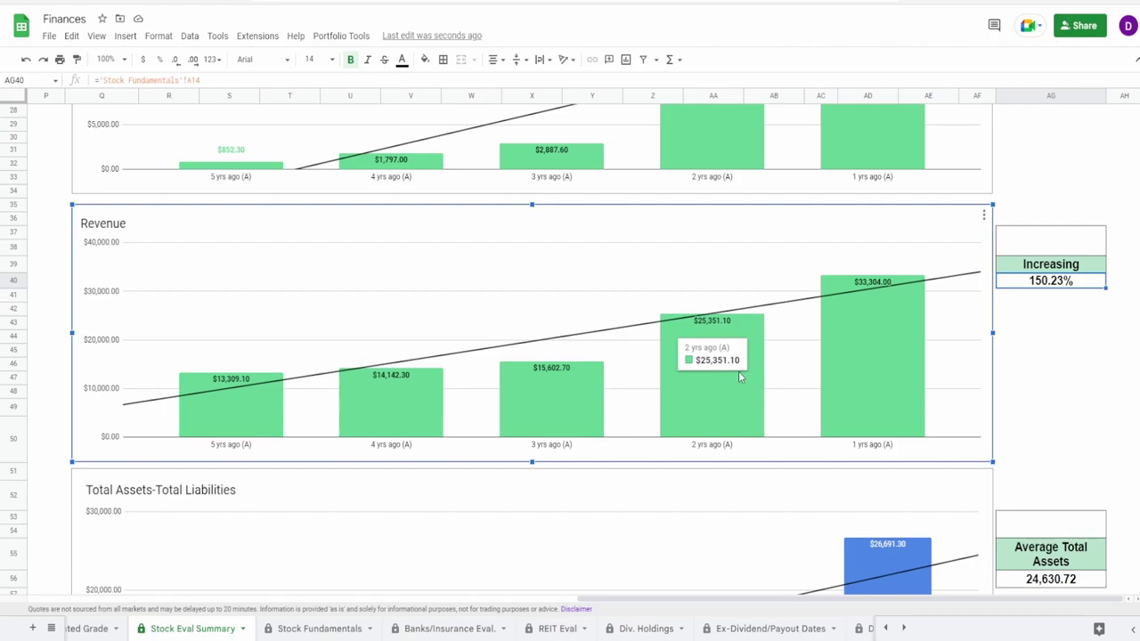
mouse_move(839, 384)
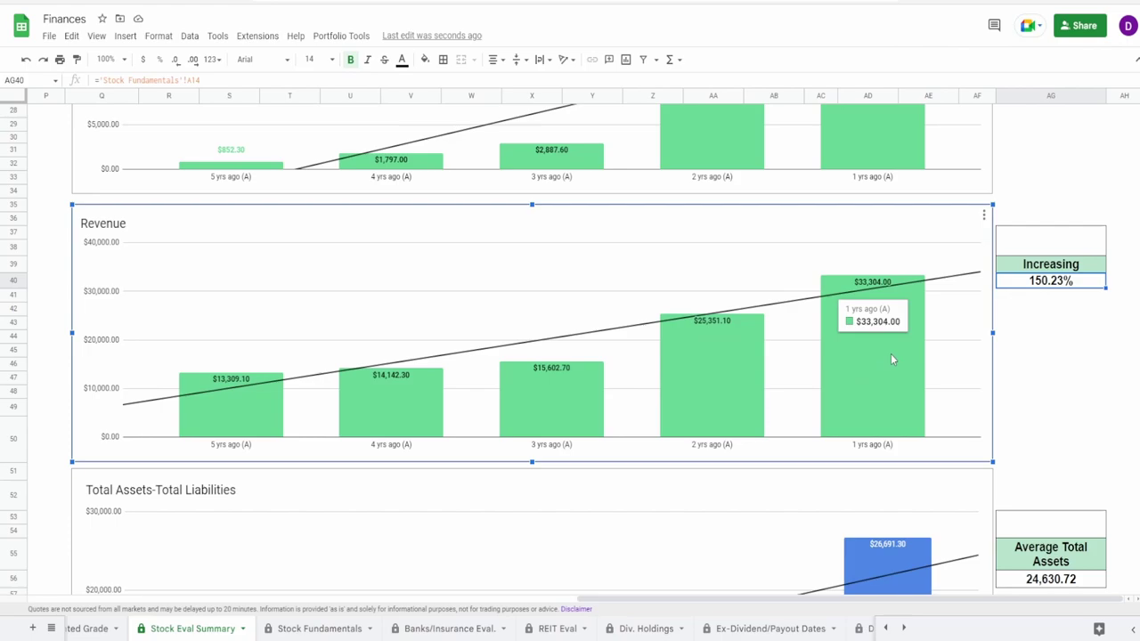
Step: Enter 60% in the blank cell above the Revenue trend label
left_click(1051, 245)
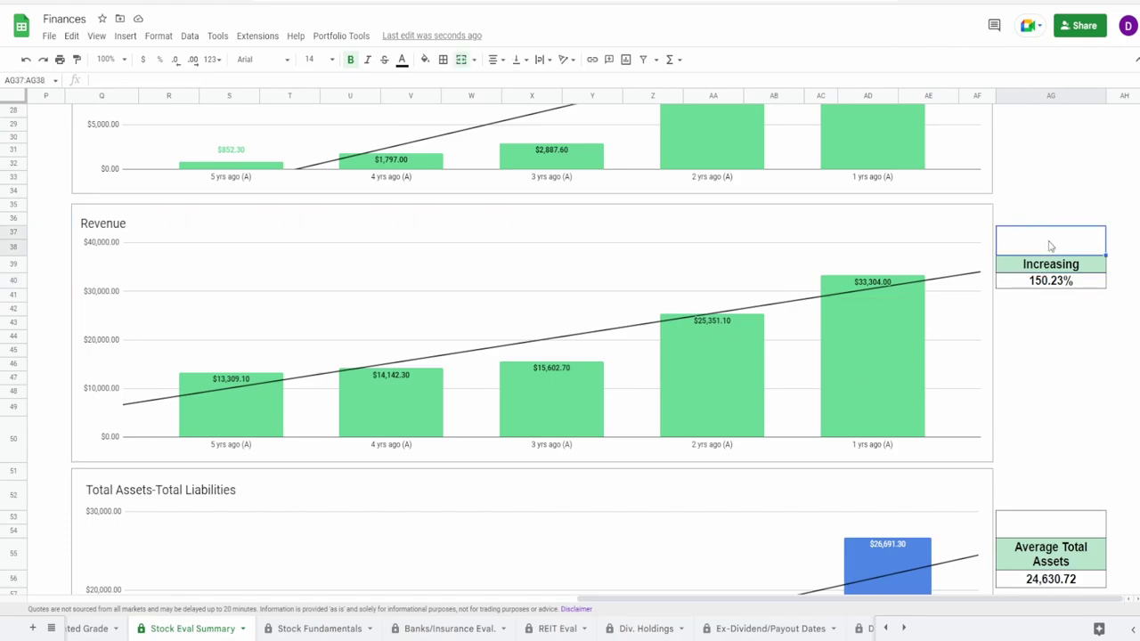
type("60%")
key("Return")
Step: Examine the Total Assets-Total Liabilities chart's yearly values and the average assets, average liabilities and difference cells beside it
scroll(805, 427, "down", 5)
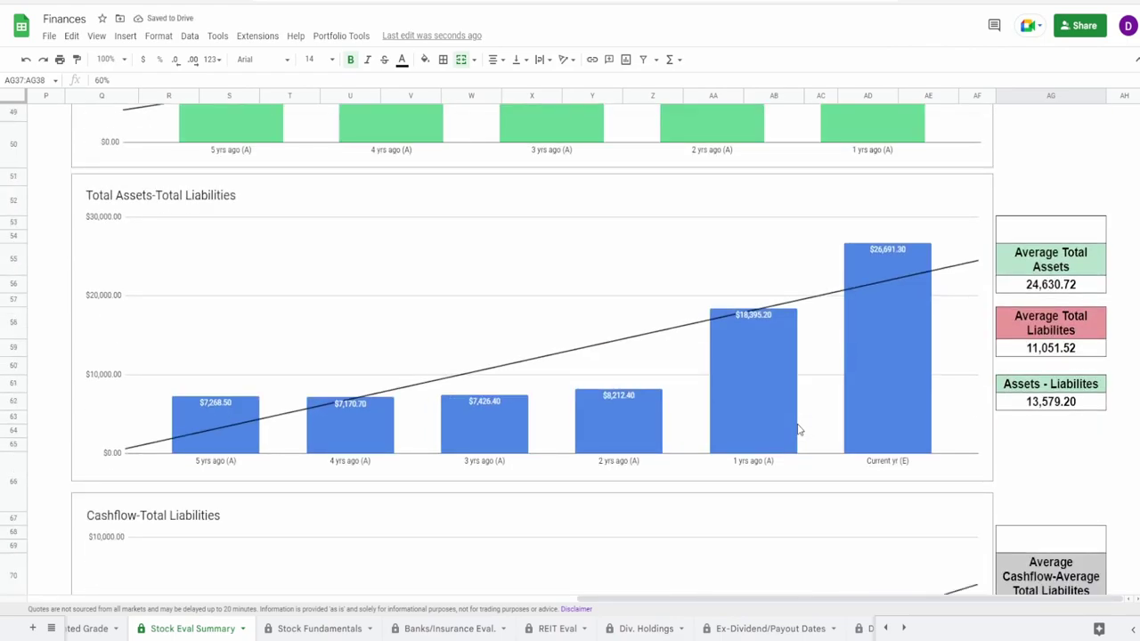
left_click(668, 412)
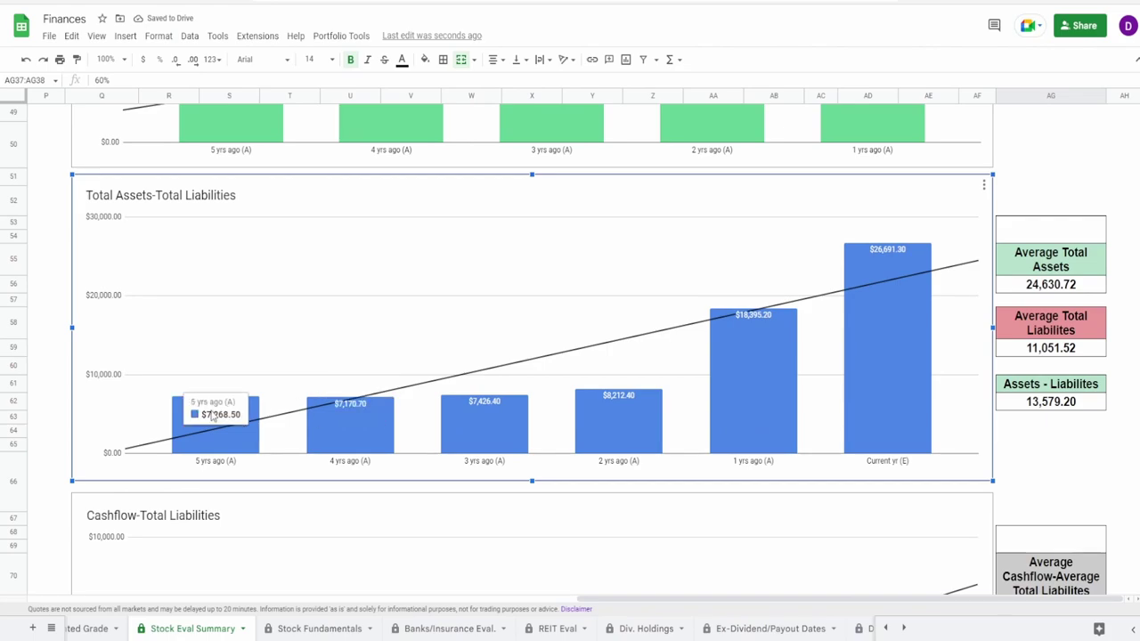
mouse_move(896, 287)
mouse_move(660, 411)
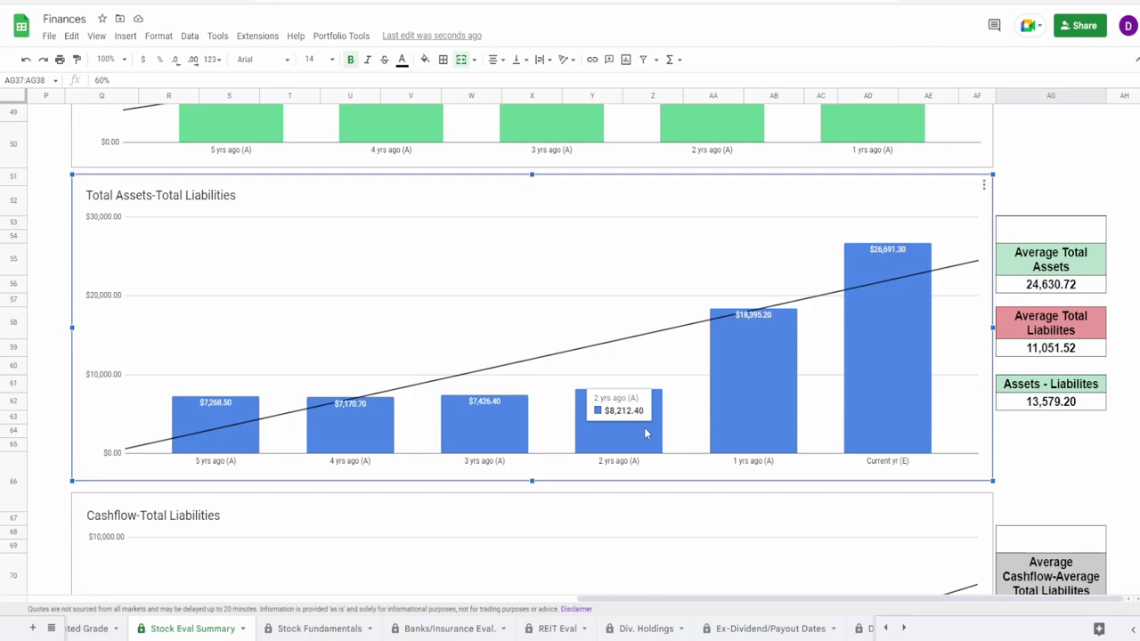
mouse_move(771, 412)
mouse_move(589, 451)
mouse_move(785, 390)
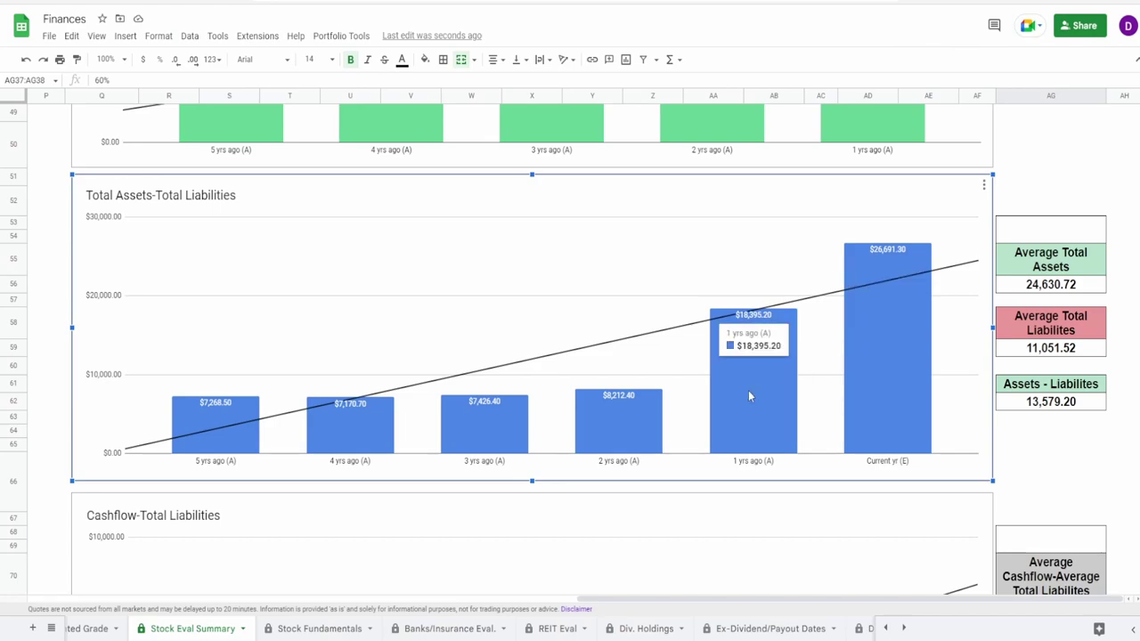
mouse_move(894, 363)
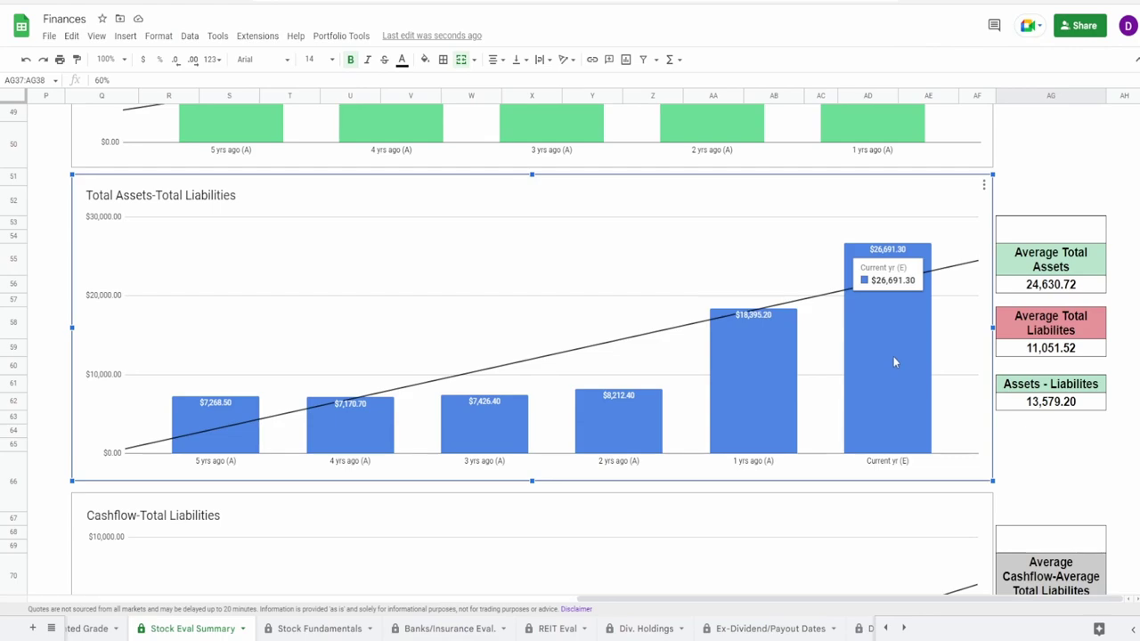
mouse_move(801, 370)
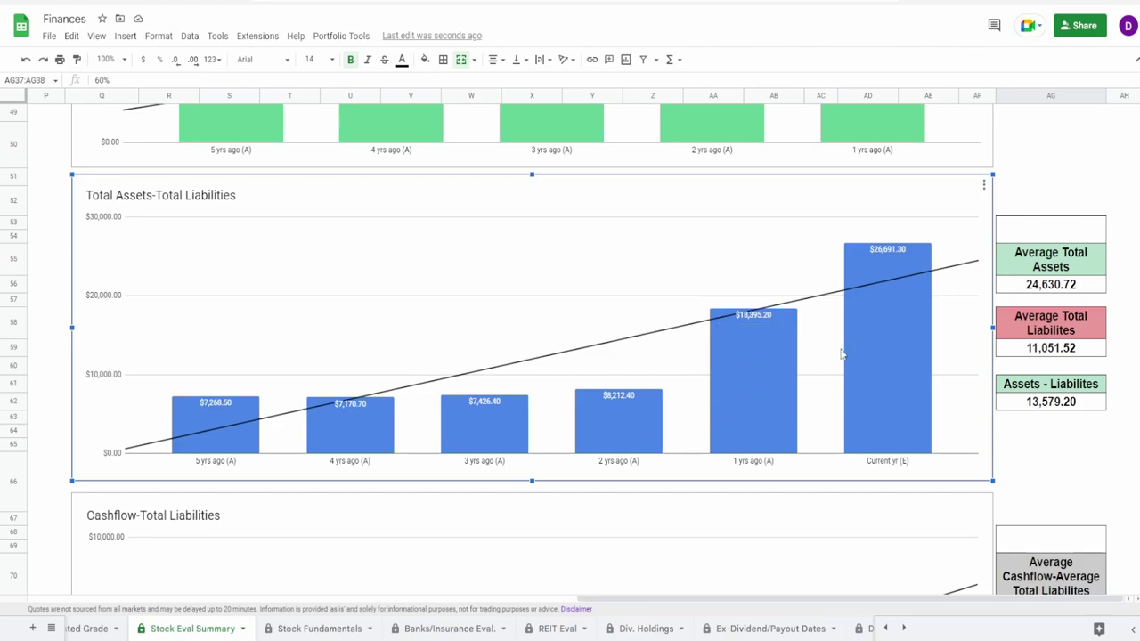
left_click(1028, 285)
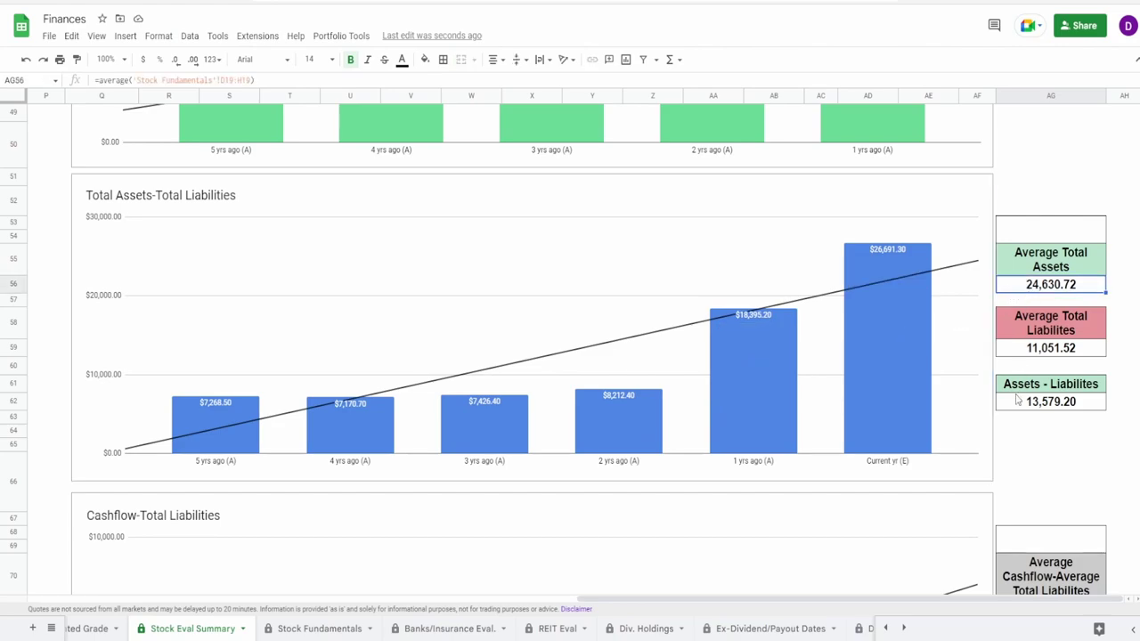
left_click(1039, 355)
left_click(1050, 406)
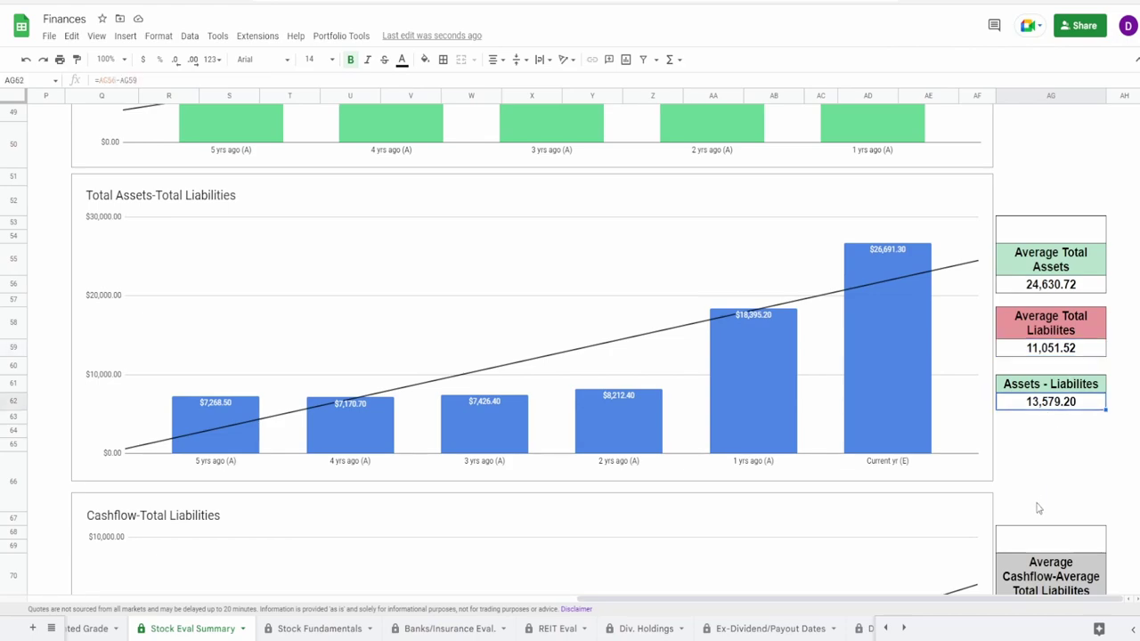
Step: Recheck the Free Cash Flow and Revenue assumptions, and enter 40% in the blank cell above Average Total Assets
scroll(1037, 503, "up", 8)
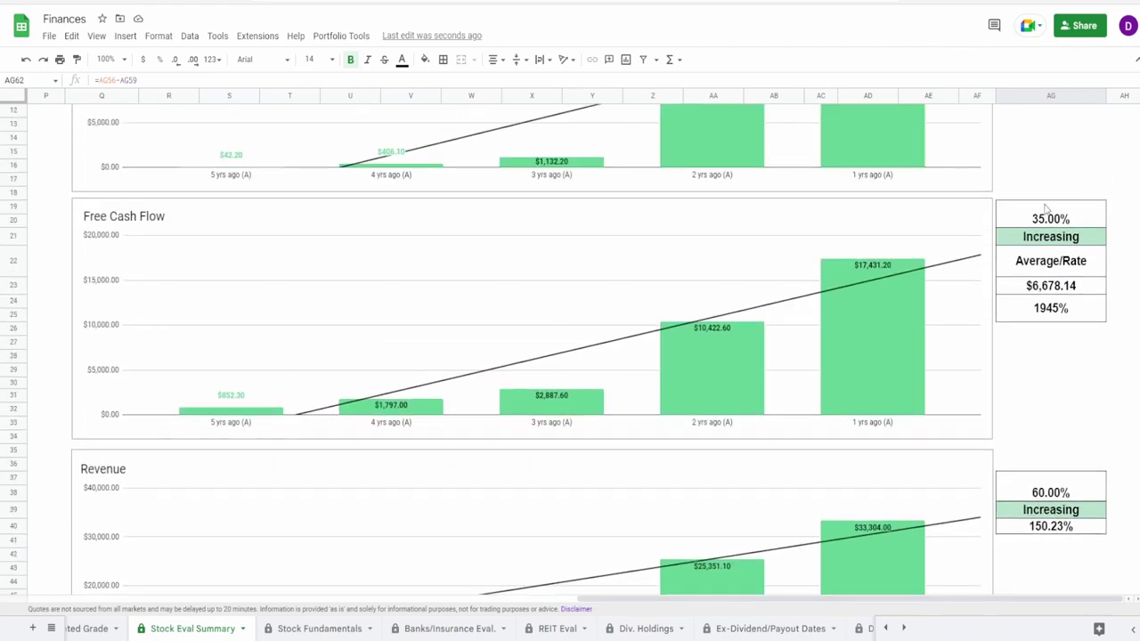
scroll(1032, 343, "down", 8)
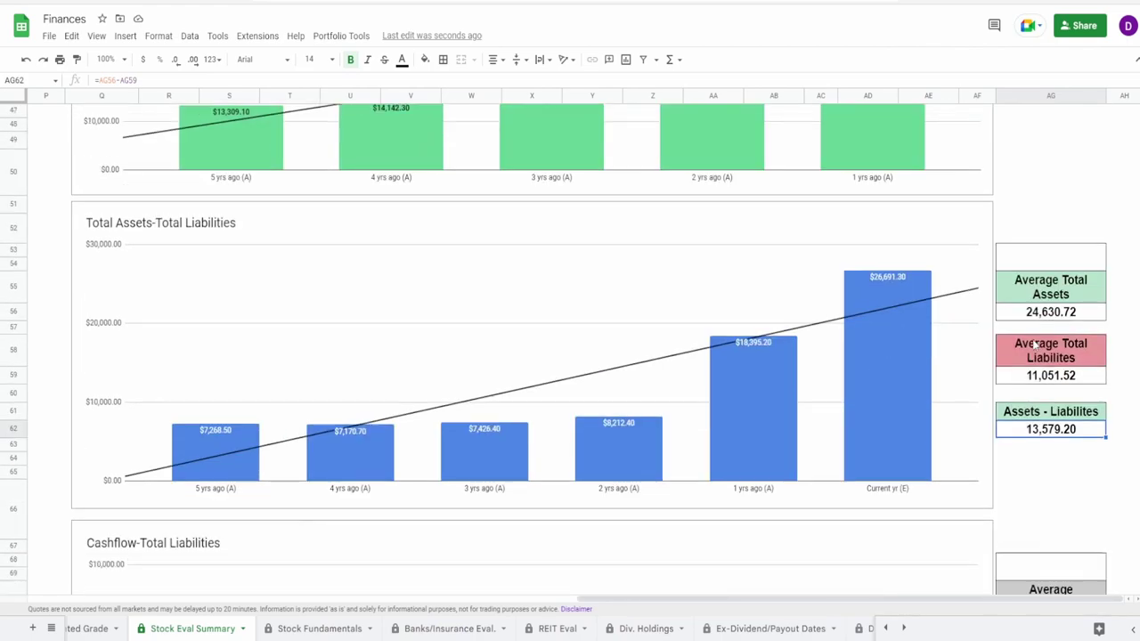
left_click(1054, 259)
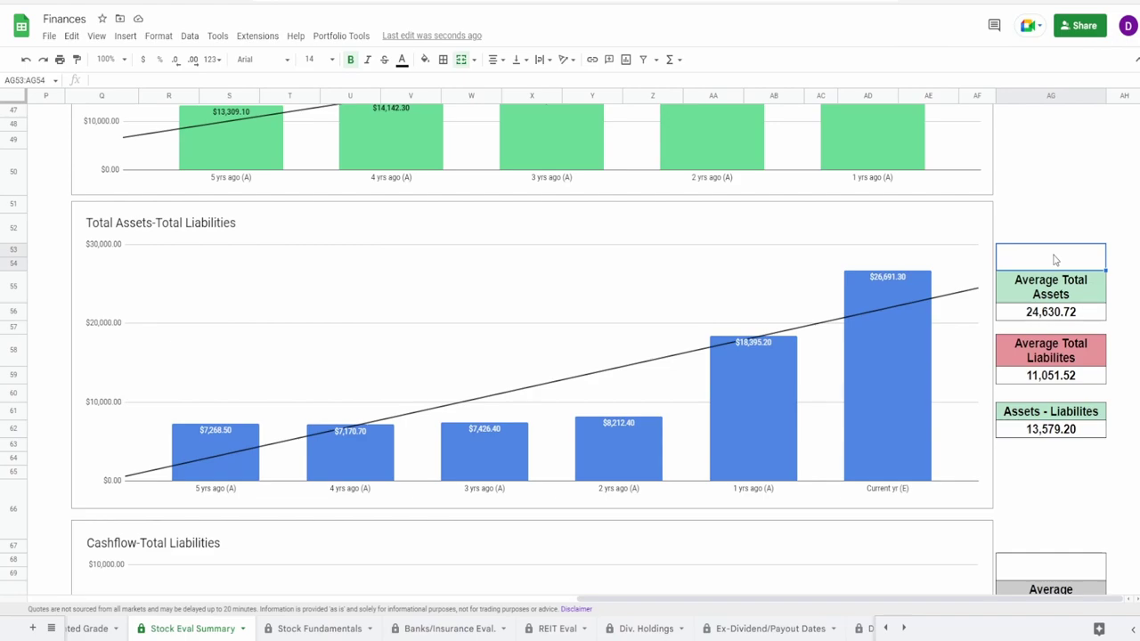
type("40%")
key("Return")
Step: Examine the Cashflow-Total Liabilities chart's values from five years ago to one year ago, comparing them with the Free Cash Flow chart
left_click(257, 429)
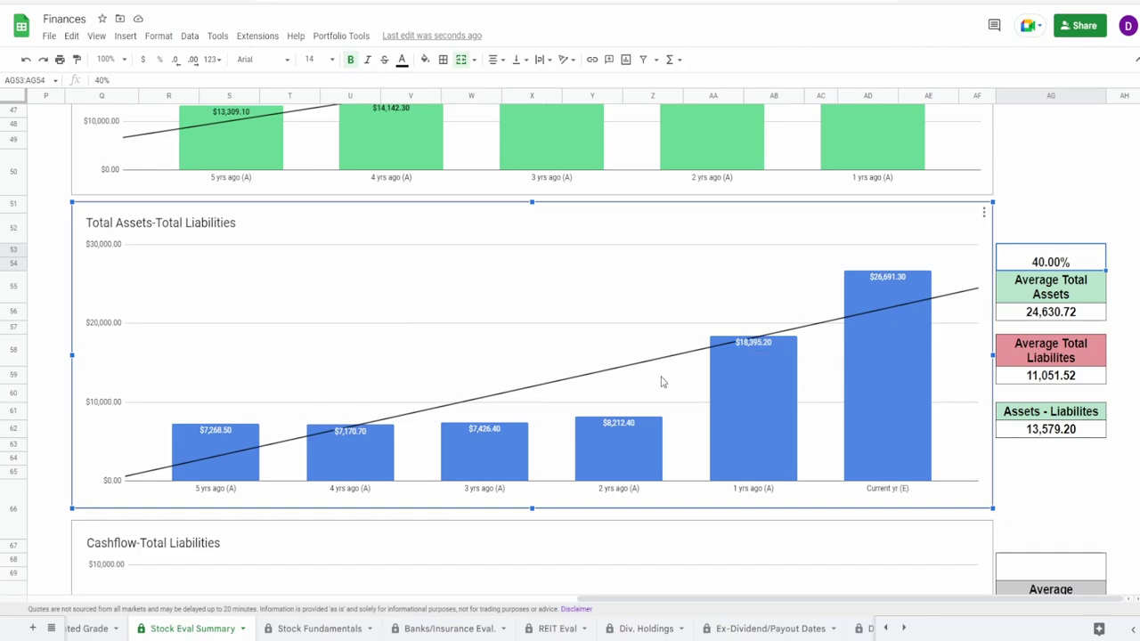
scroll(661, 382, "down", 4)
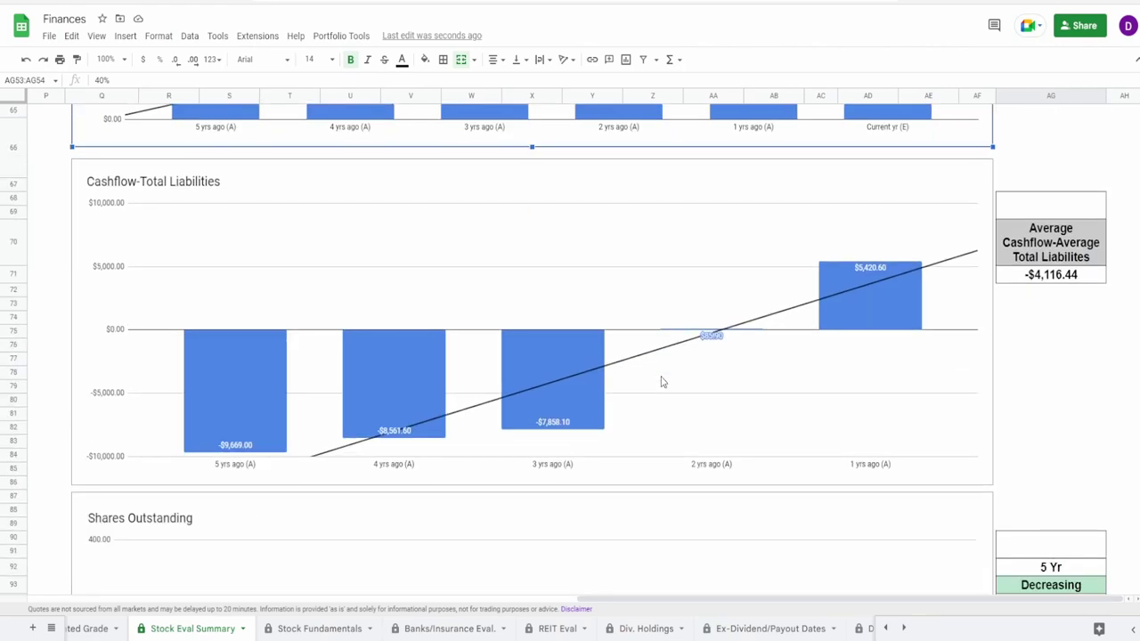
left_click(602, 406)
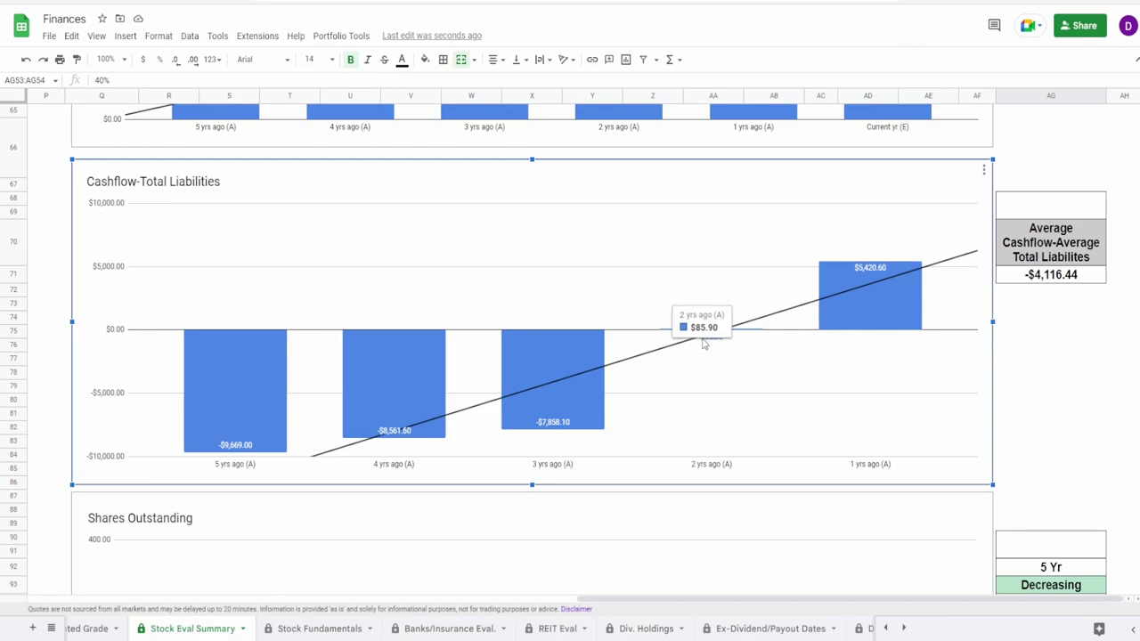
mouse_move(871, 294)
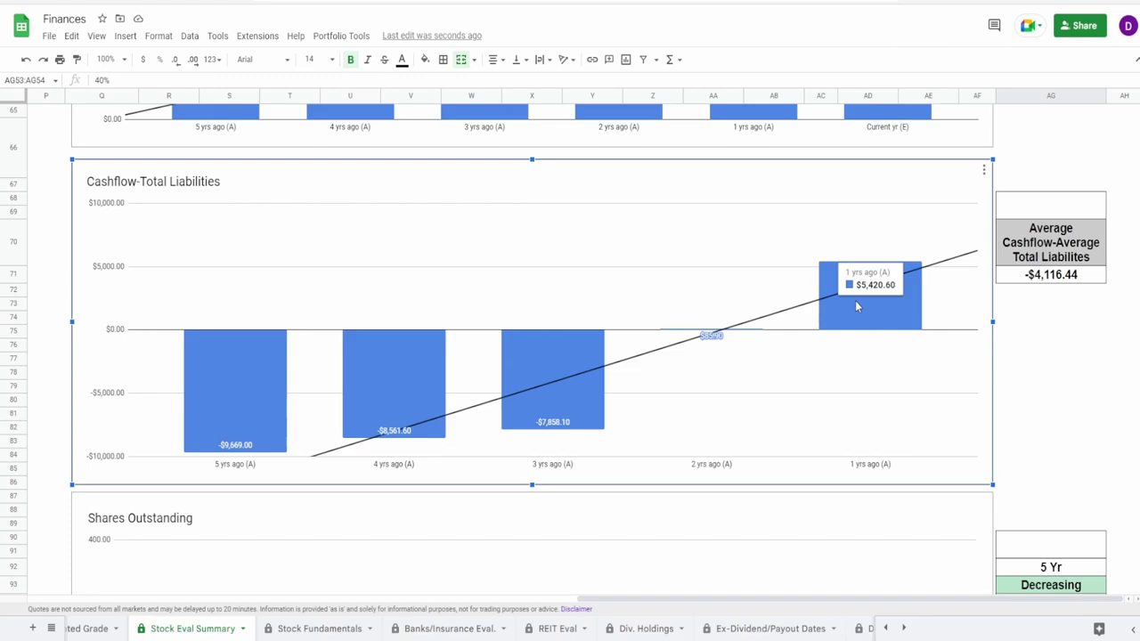
mouse_move(711, 342)
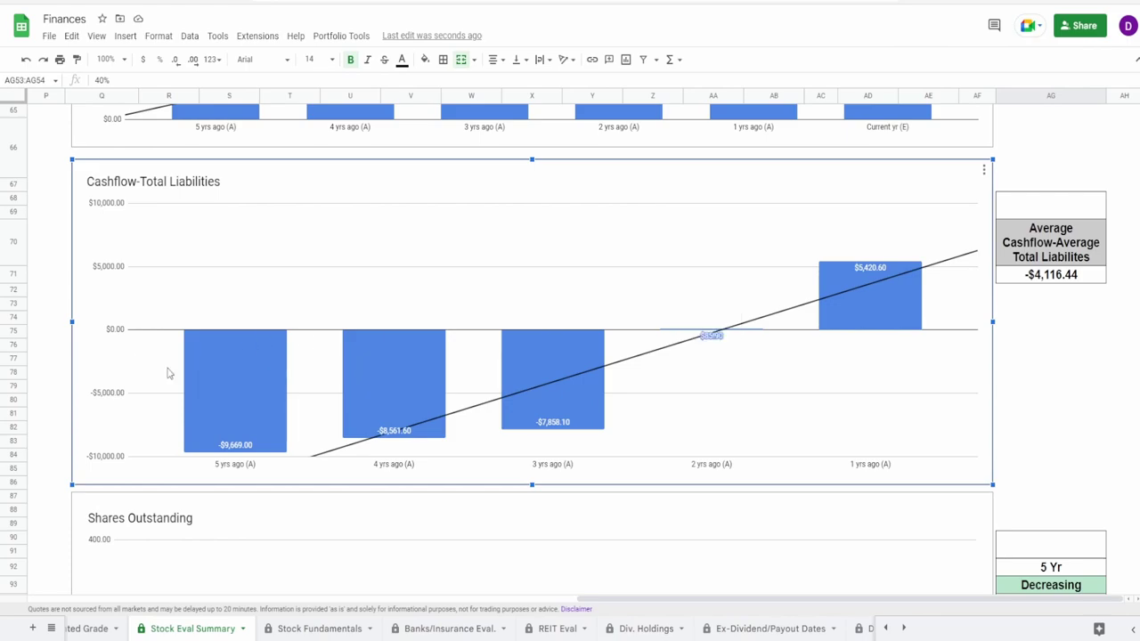
mouse_move(187, 451)
scroll(610, 393, "up", 10)
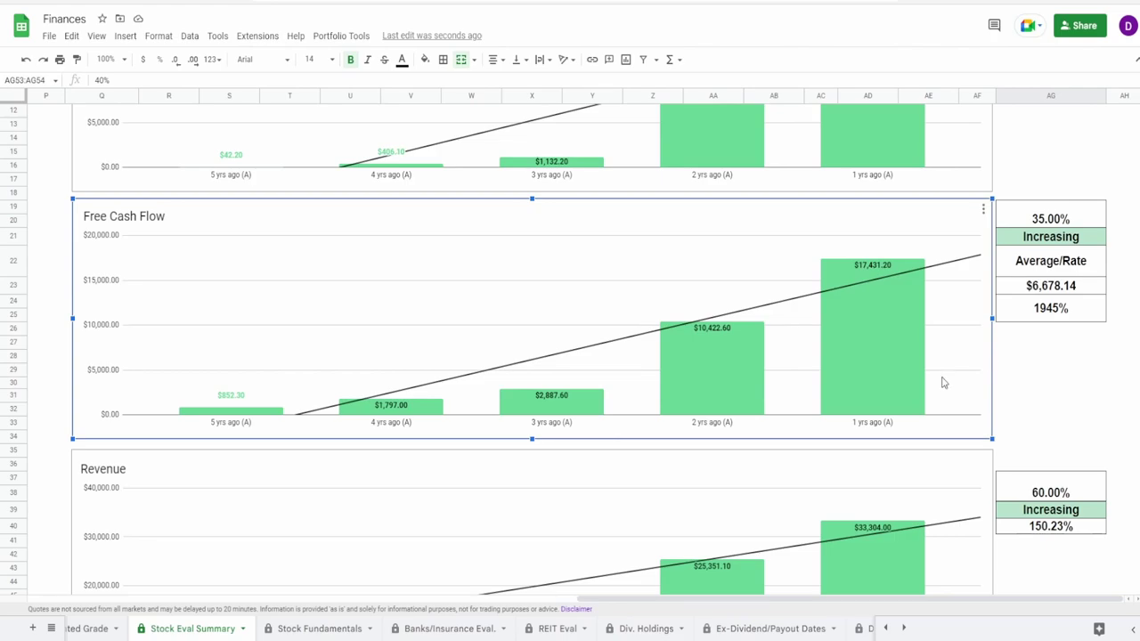
scroll(943, 382, "down", 10)
scroll(943, 382, "down", 1)
left_click(900, 334)
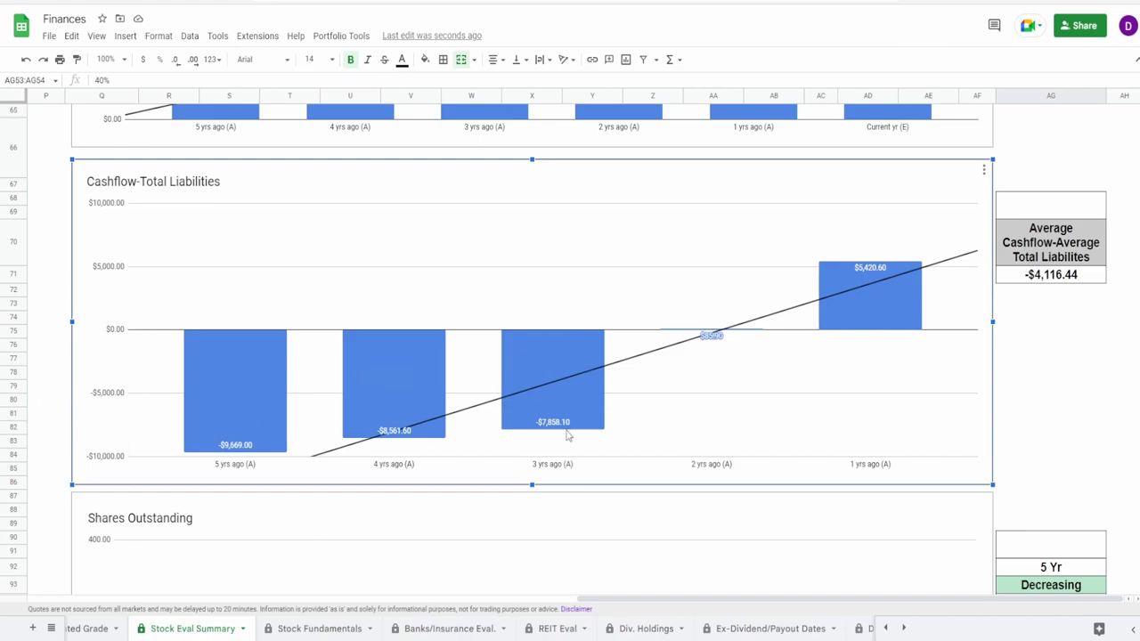
mouse_move(567, 416)
mouse_move(859, 313)
Step: Check the average cash flow minus average total liabilities cell and enter 75% in the blank cell above its label
left_click(1072, 280)
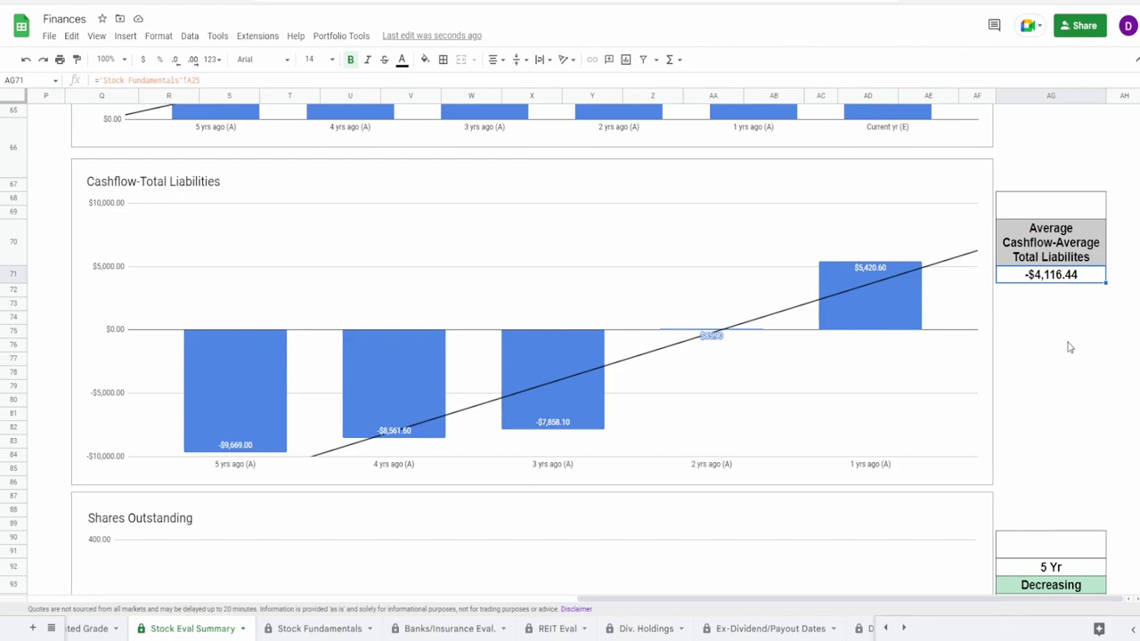
left_click(1024, 217)
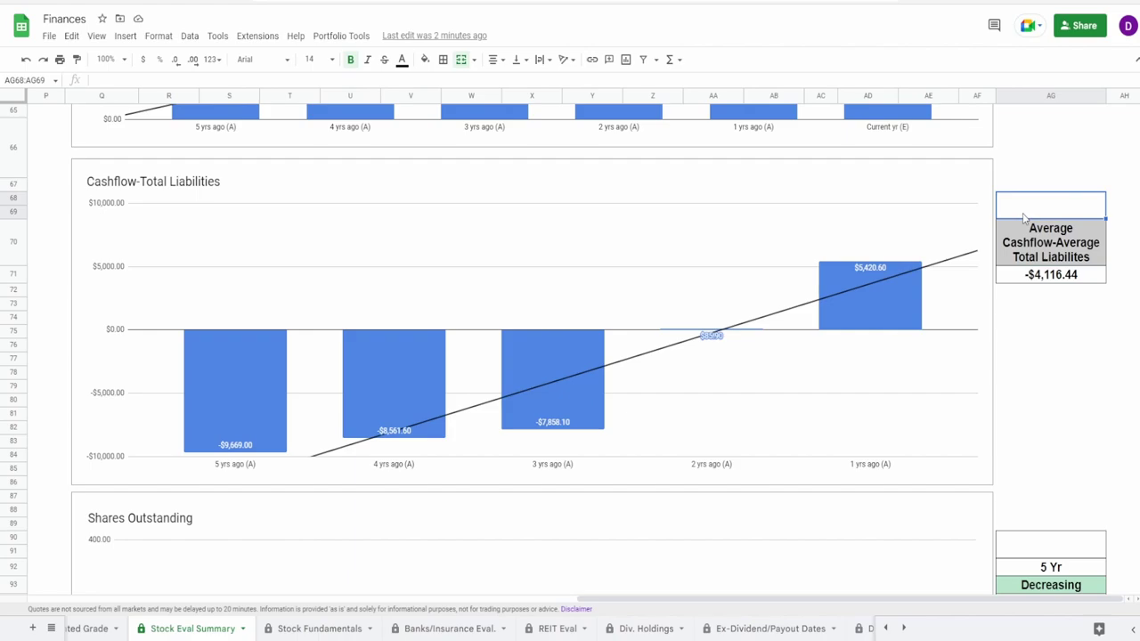
type("75%")
key("ctrl+Return")
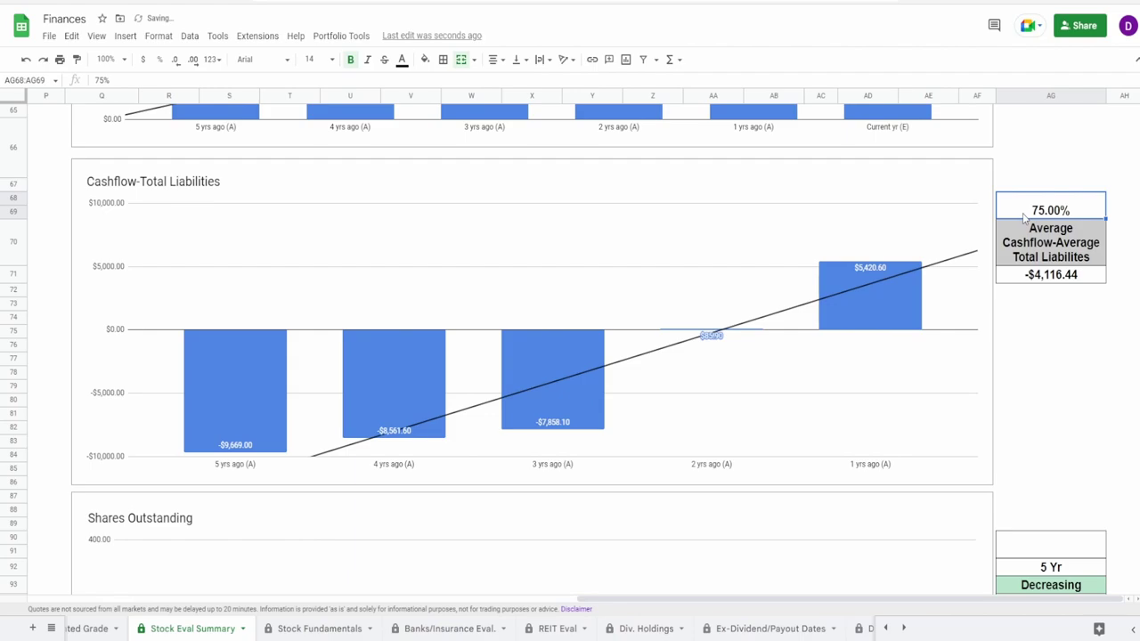
left_click(833, 309)
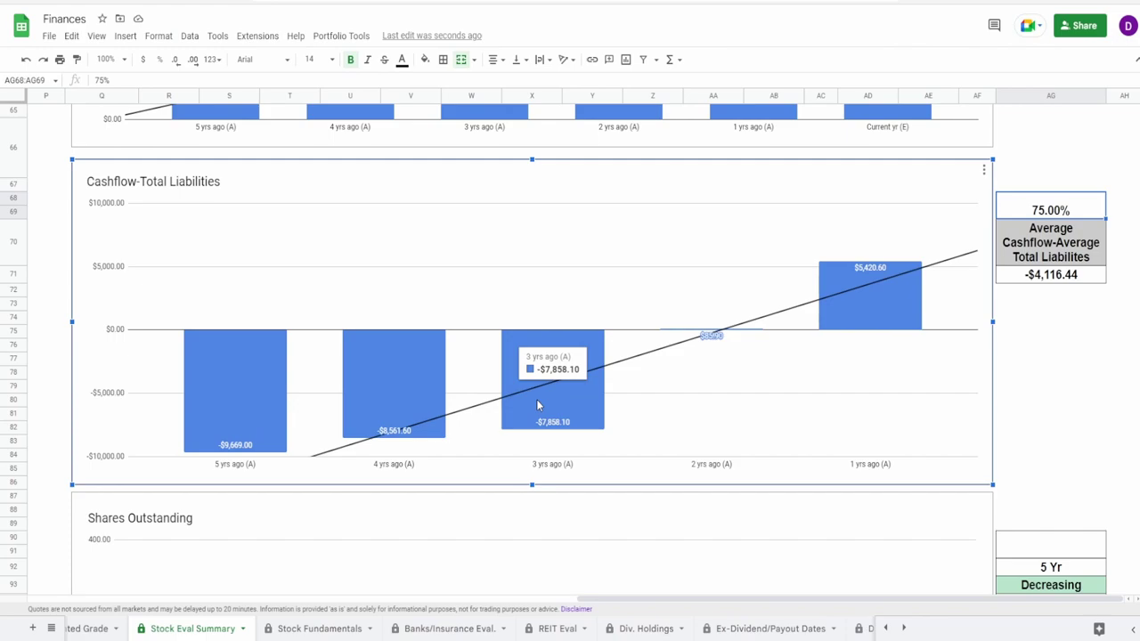
Step: Review the Shares Outstanding chart and its change percentages, and enter 100% in the blank cell above the 5 Yr label
scroll(537, 405, "down", 4)
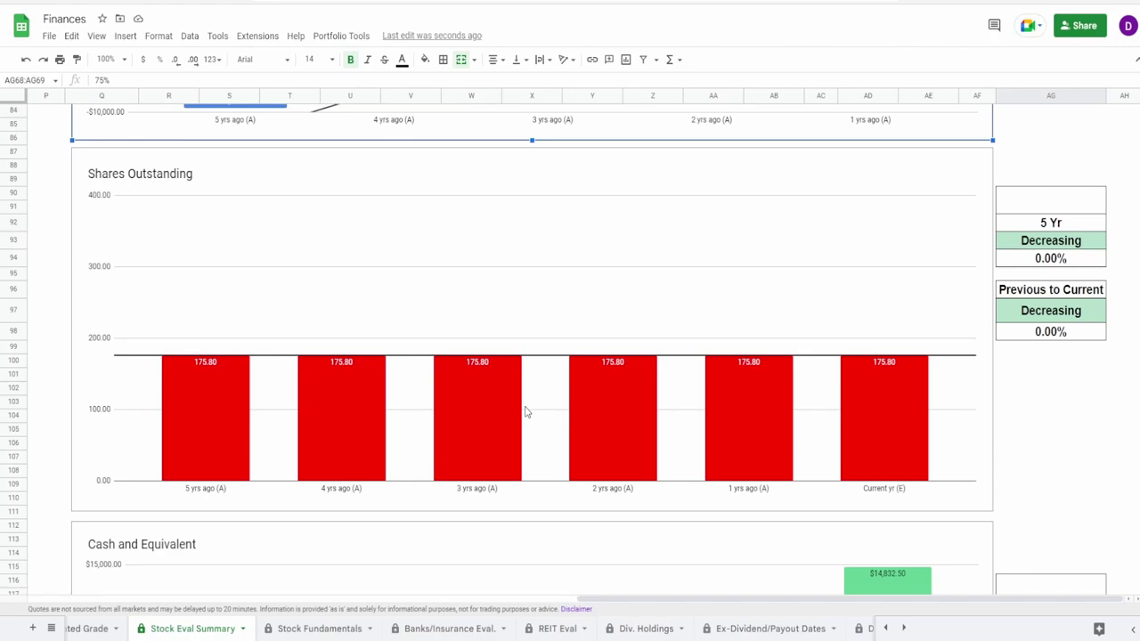
left_click(124, 395)
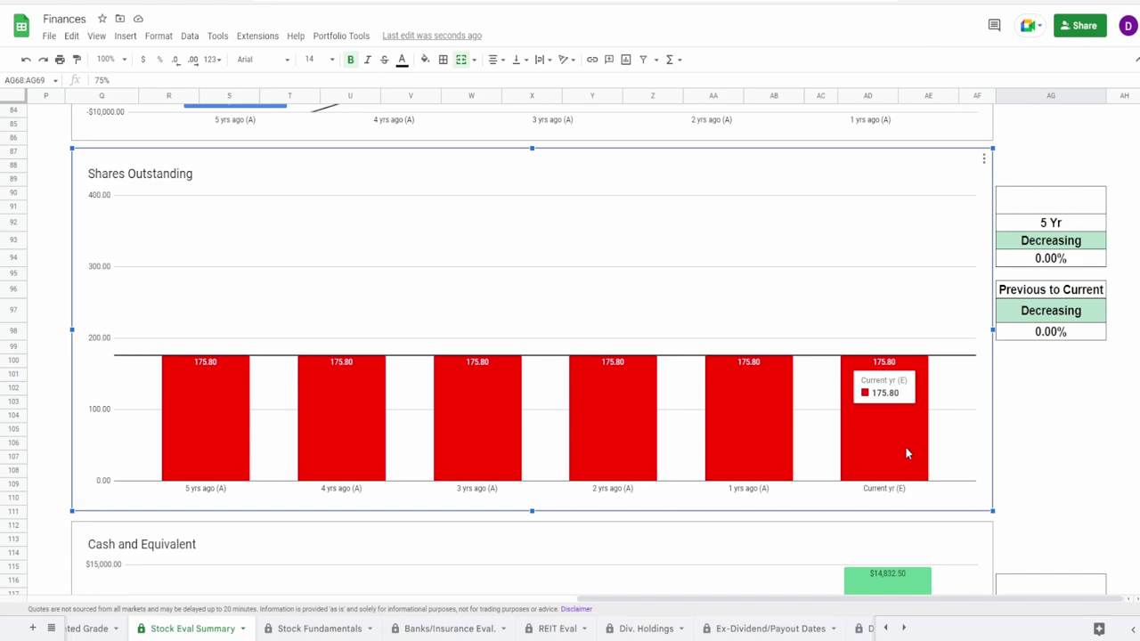
left_click(1067, 258)
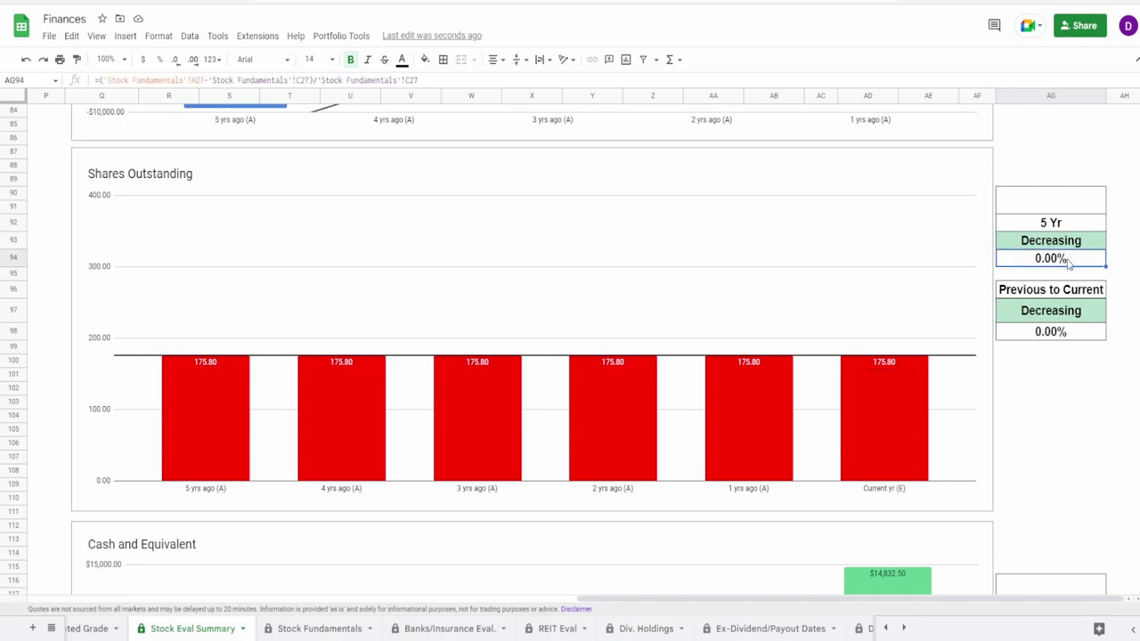
left_click(1042, 337)
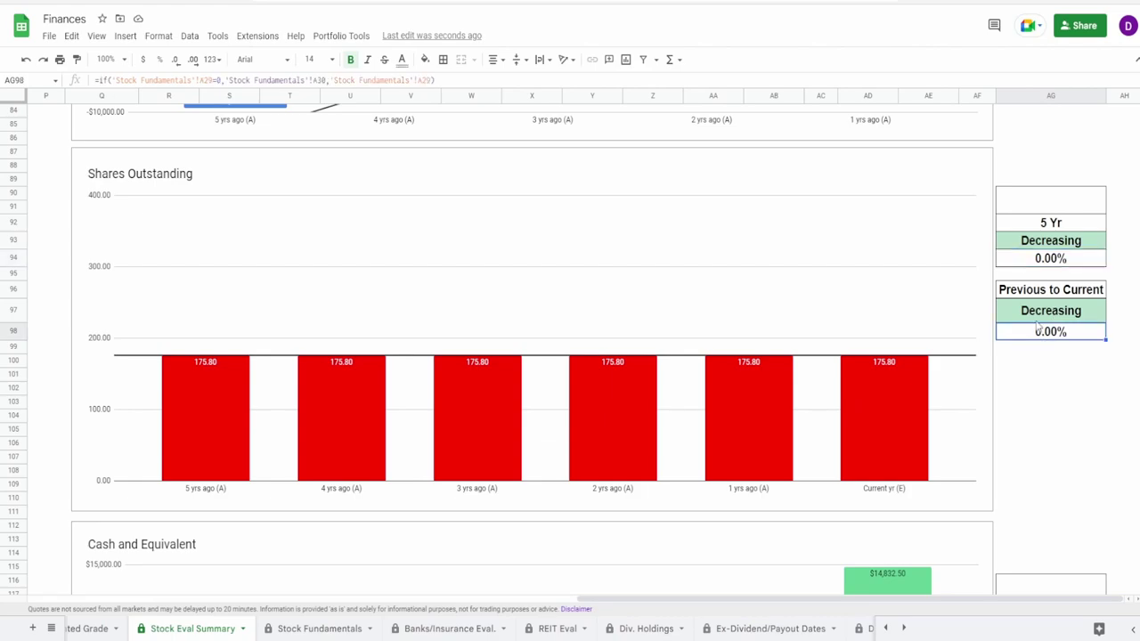
left_click(1033, 200)
type("100%")
key("Return")
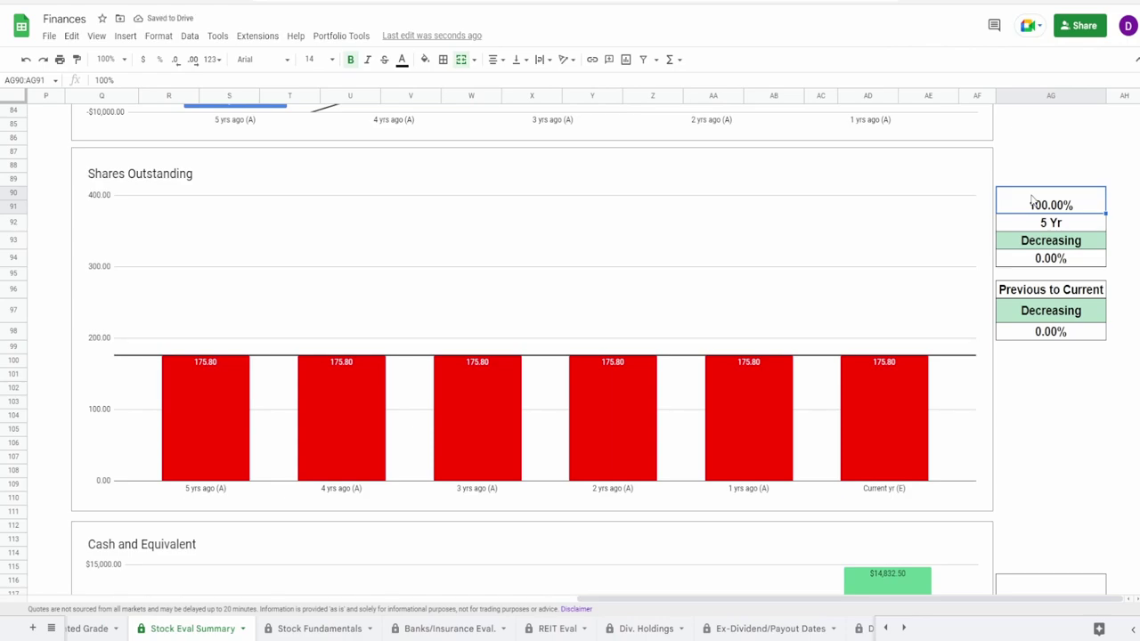
Step: Examine the Cash and Equivalent chart's yearly values and the average cash cell beside it
scroll(846, 349, "down", 4)
left_click(887, 342)
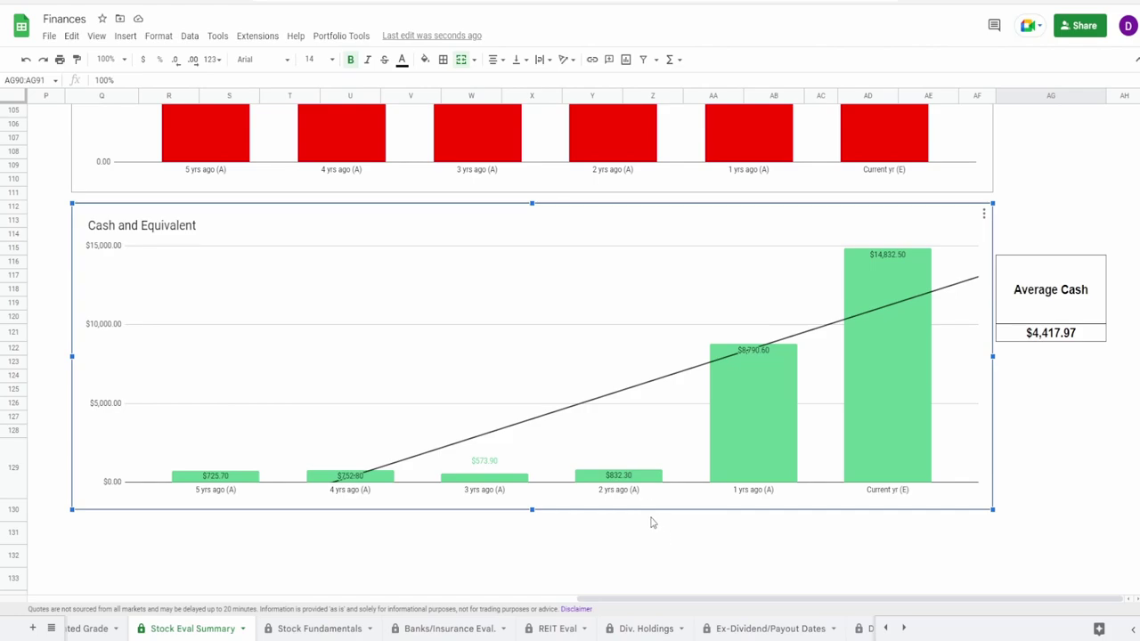
left_click(1051, 333)
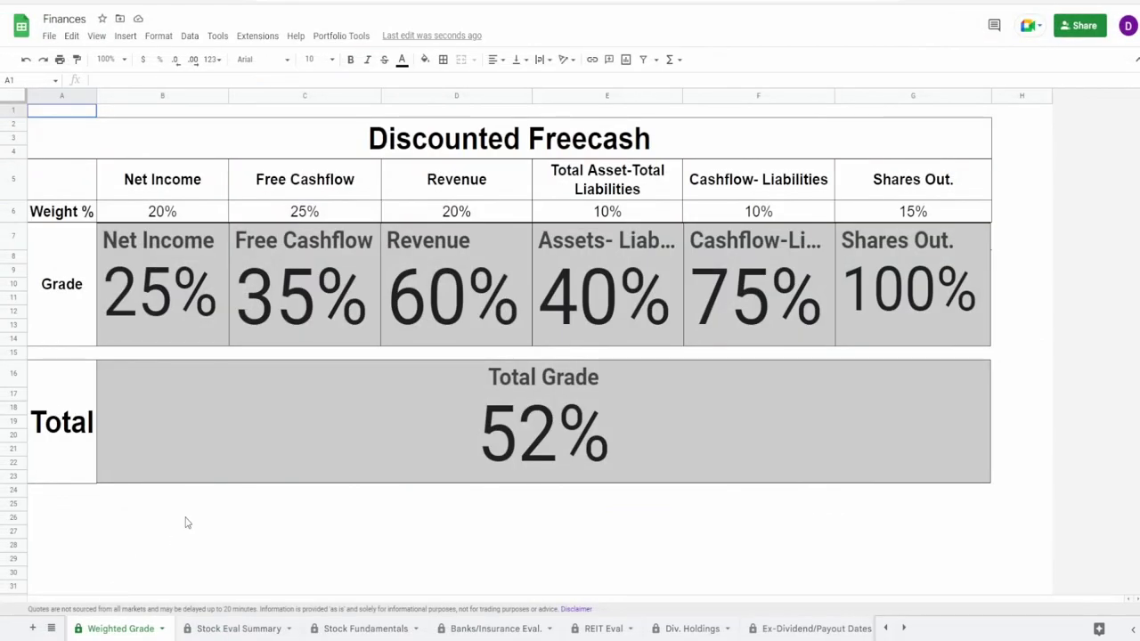
Step: Examine each category's grade and the total grade on the Weighted Grade sheet
left_click(186, 519)
left_click(190, 302)
left_click(291, 291)
left_click(426, 282)
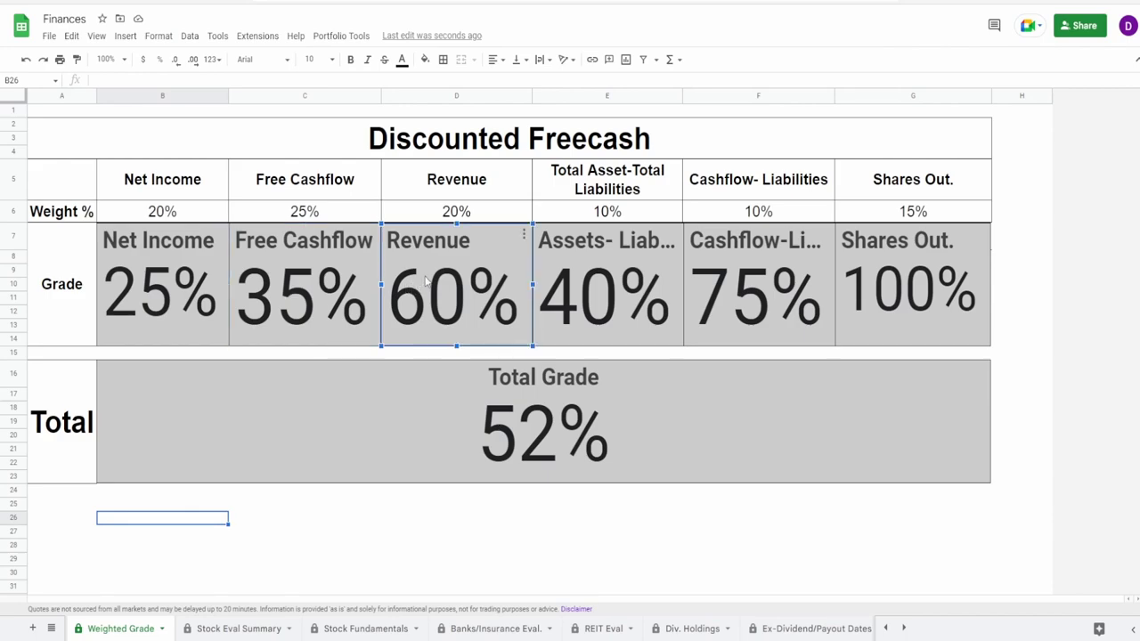
left_click(566, 307)
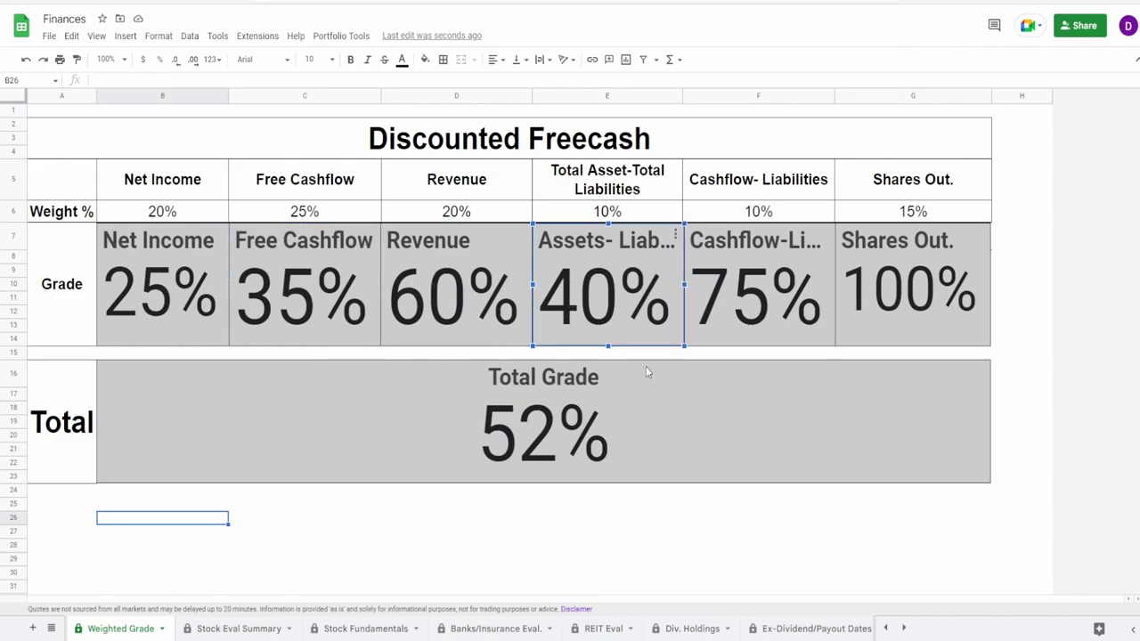
left_click(715, 295)
left_click(978, 288)
left_click(700, 420)
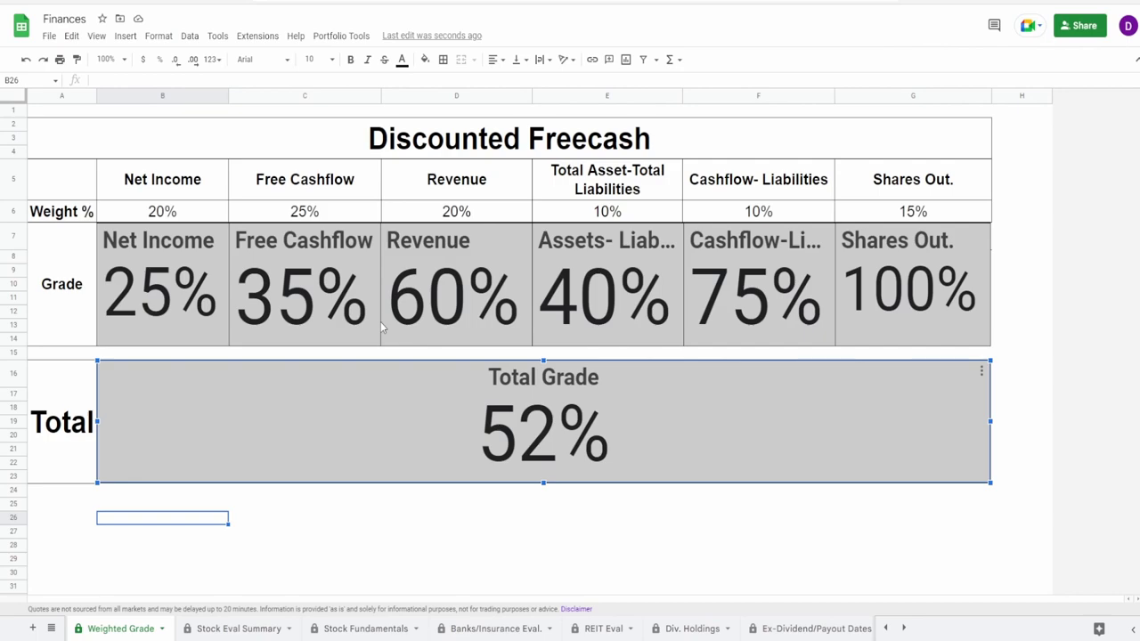
left_click(172, 296)
left_click(335, 285)
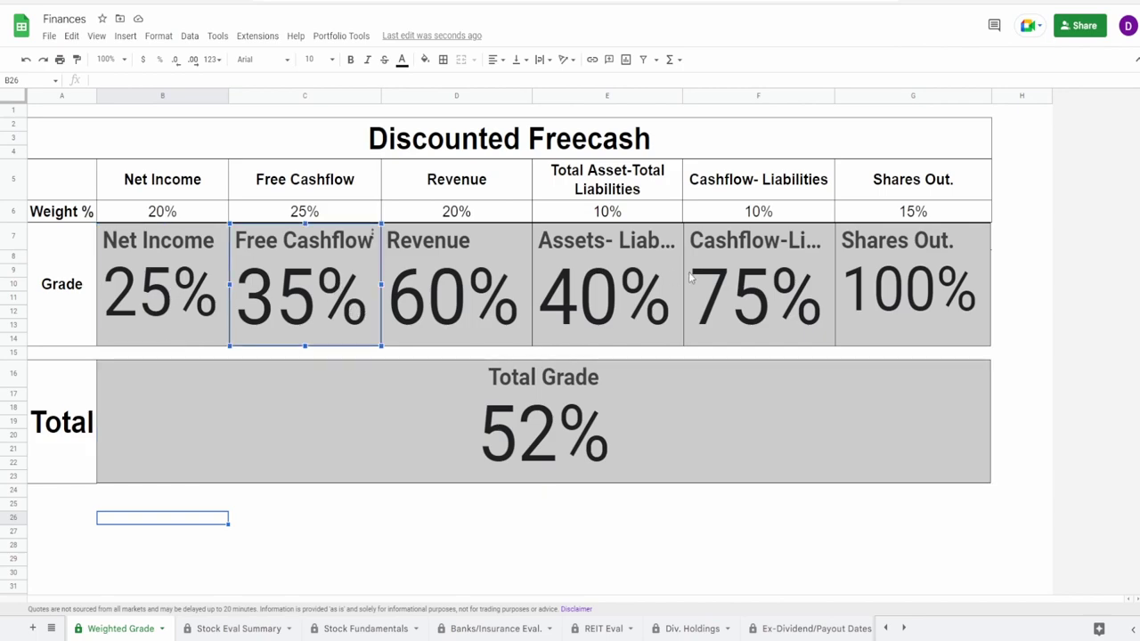
left_click(612, 277)
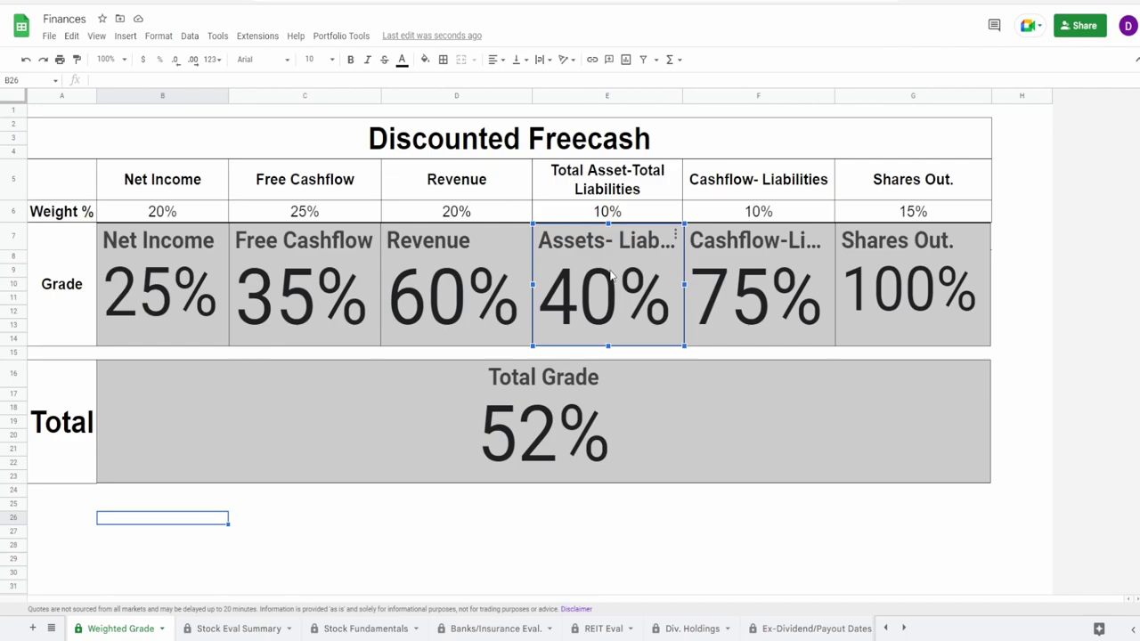
left_click(605, 402)
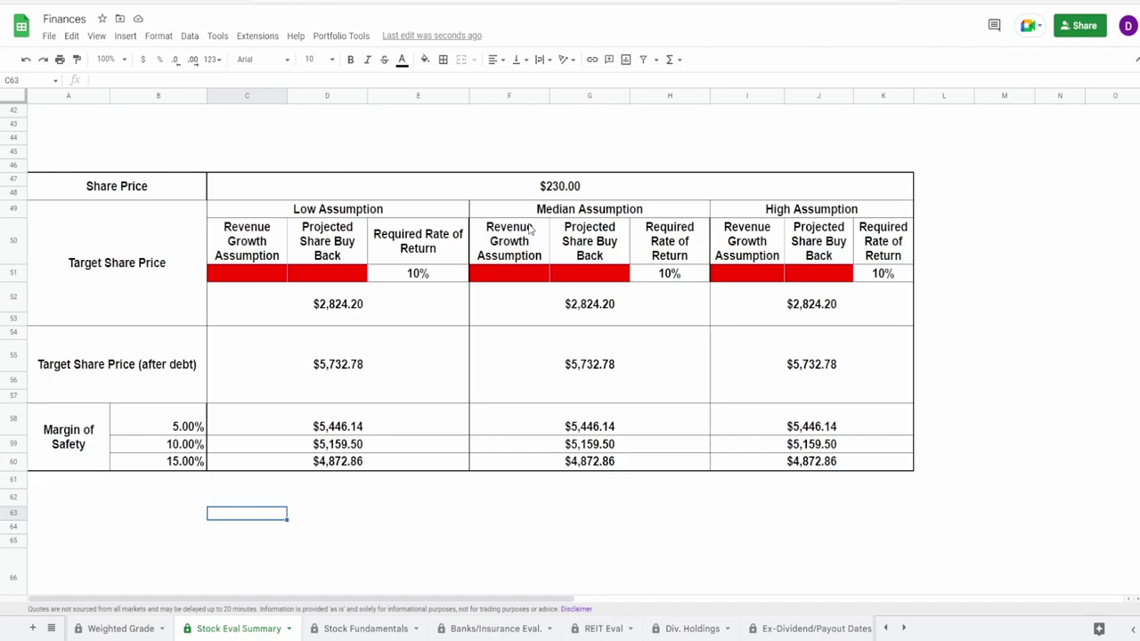
Step: Examine the low-assumption target share prices before and after debt on Stock Eval Summary, and recheck the Revenue, Free Cash Flow and Net Income charts
left_click(317, 307)
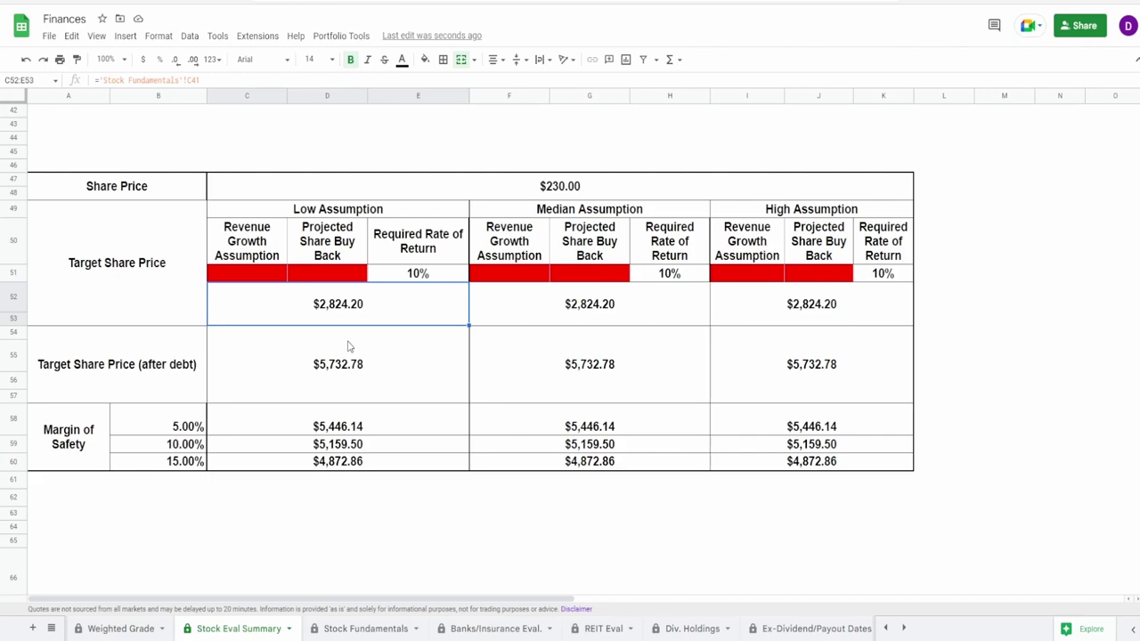
left_click(348, 346)
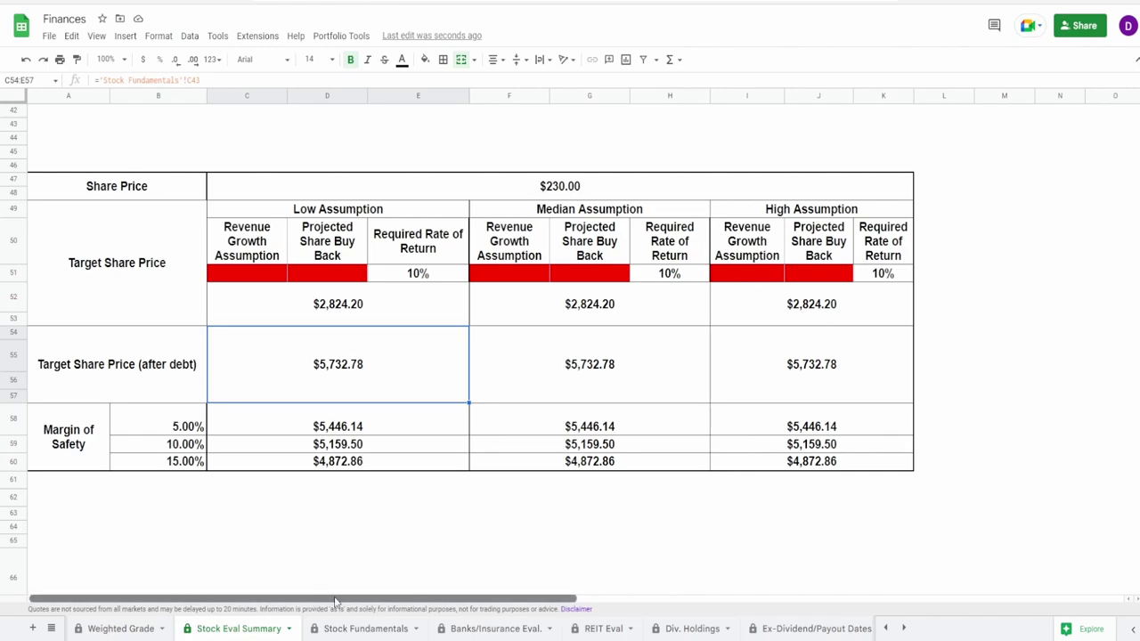
left_click_drag(316, 601, 1005, 601)
scroll(1005, 591, "up", 5)
left_click(849, 507)
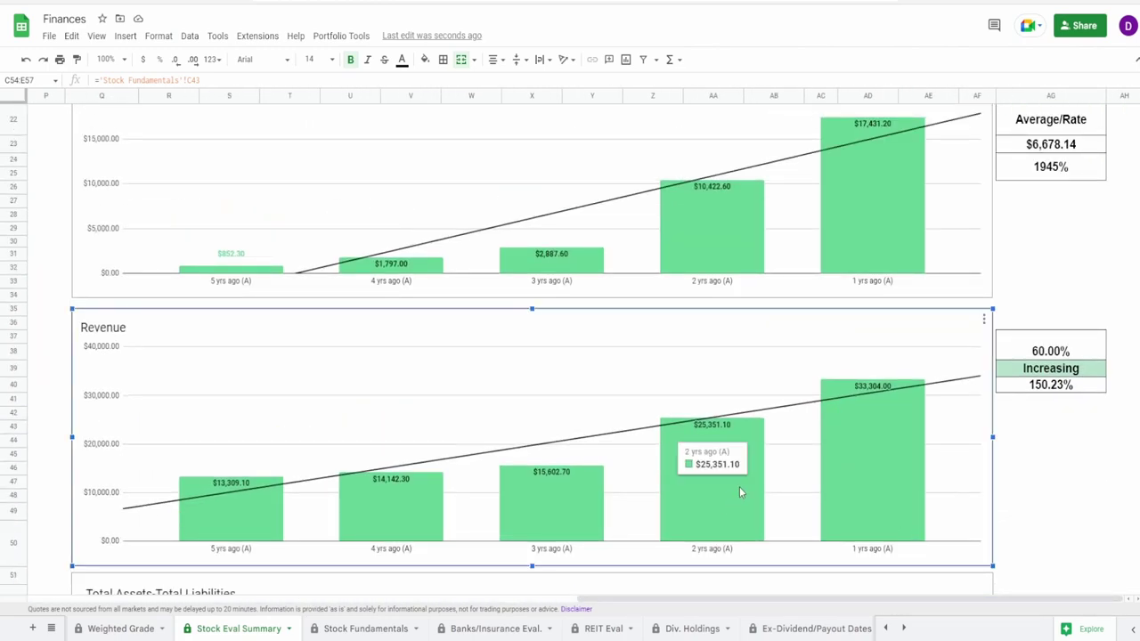
scroll(814, 473, "up", 3)
scroll(810, 475, "down", 3)
scroll(708, 470, "up", 2)
left_click(688, 350)
scroll(844, 297, "up", 3)
left_click(801, 277)
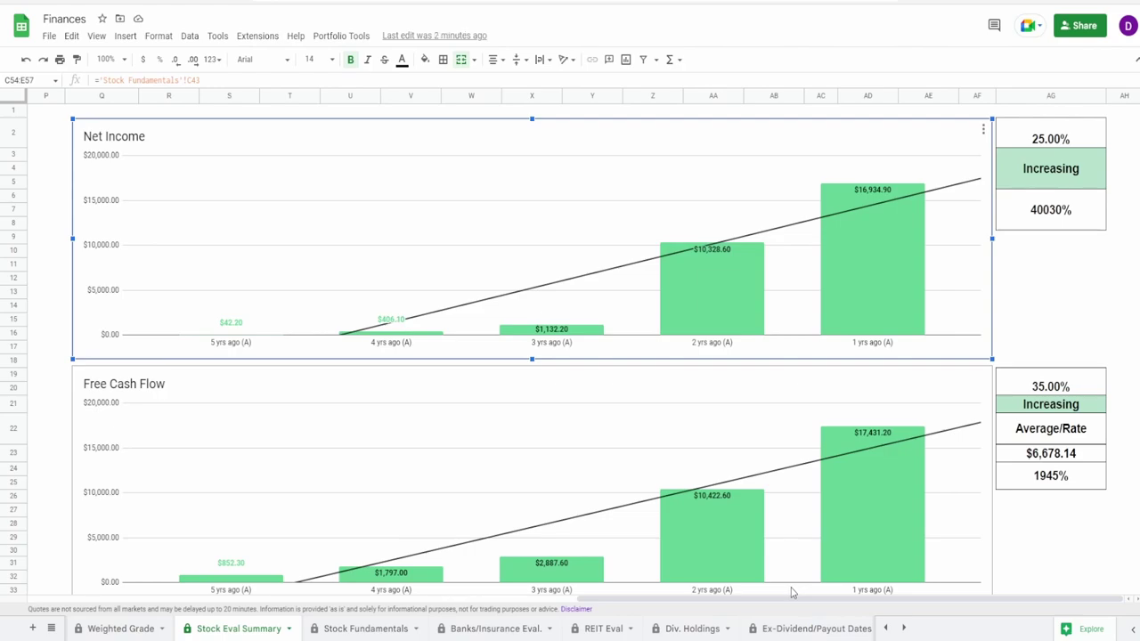
Step: Set the Revenue Growth Assumption to 3% for the low, 4% for the median and 5% for the high assumption
left_click_drag(792, 595, 173, 577)
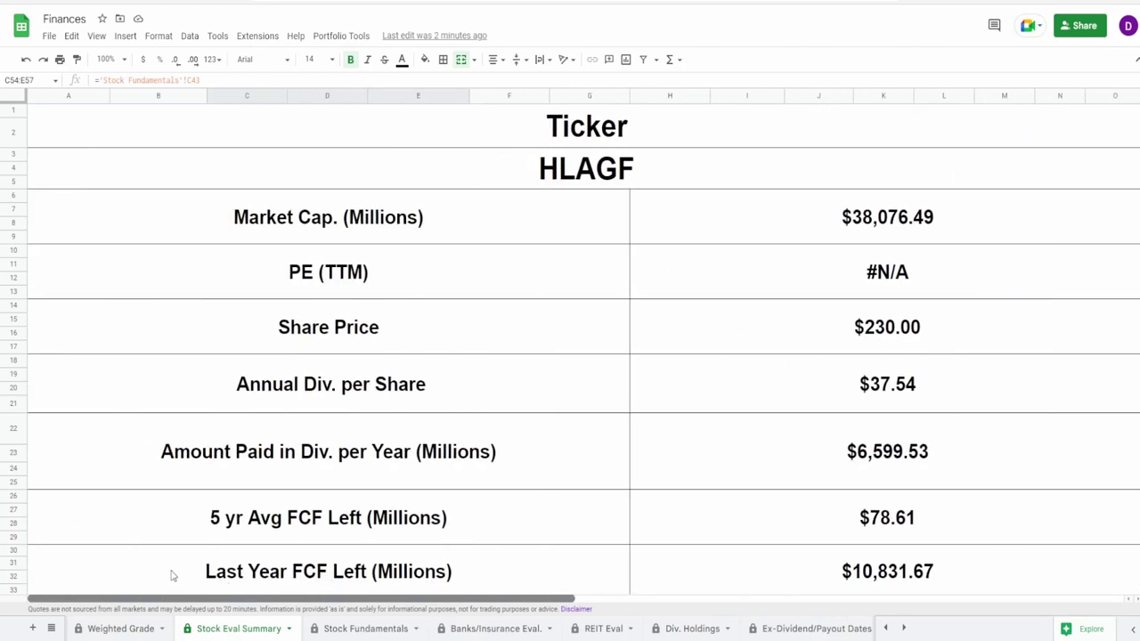
scroll(341, 485, "down", 10)
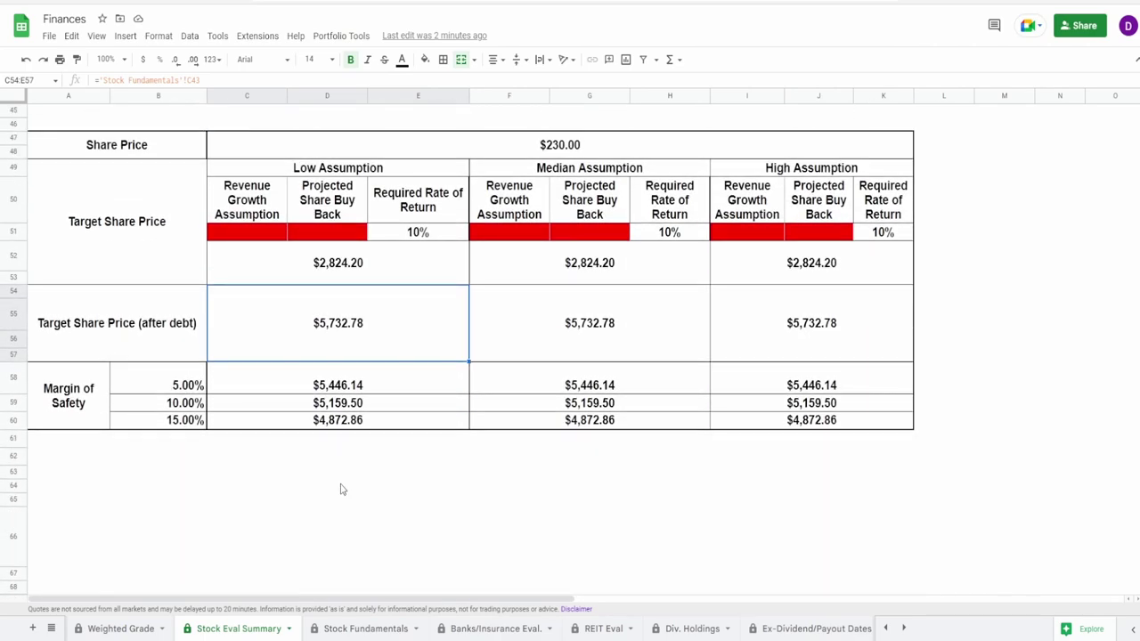
scroll(341, 488, "up", 1)
left_click_drag(262, 301, 881, 352)
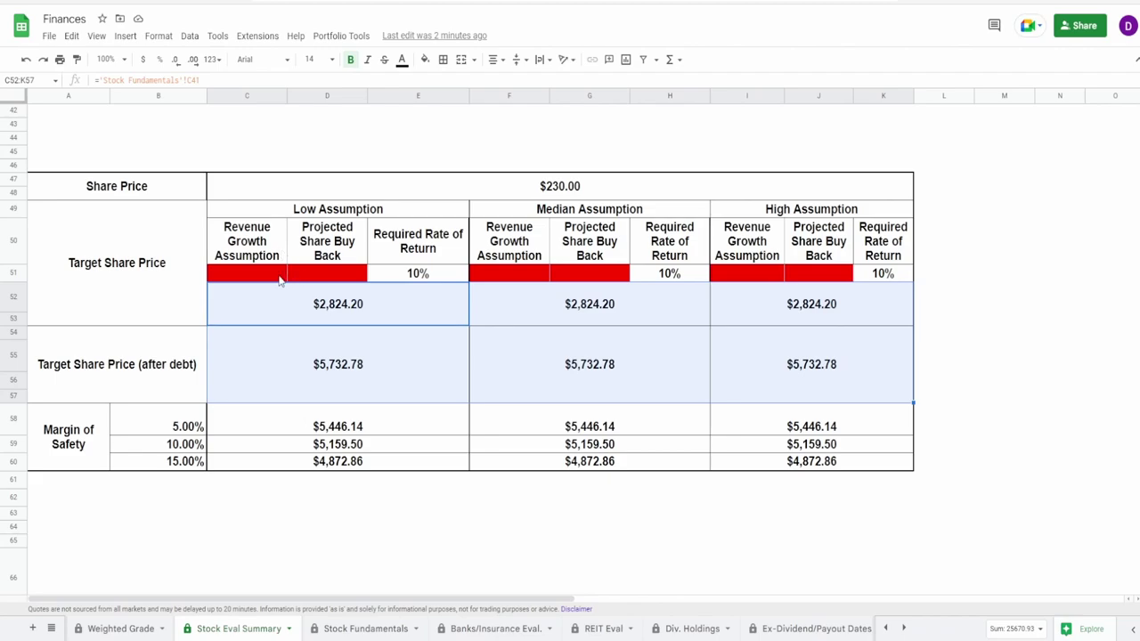
left_click(281, 278)
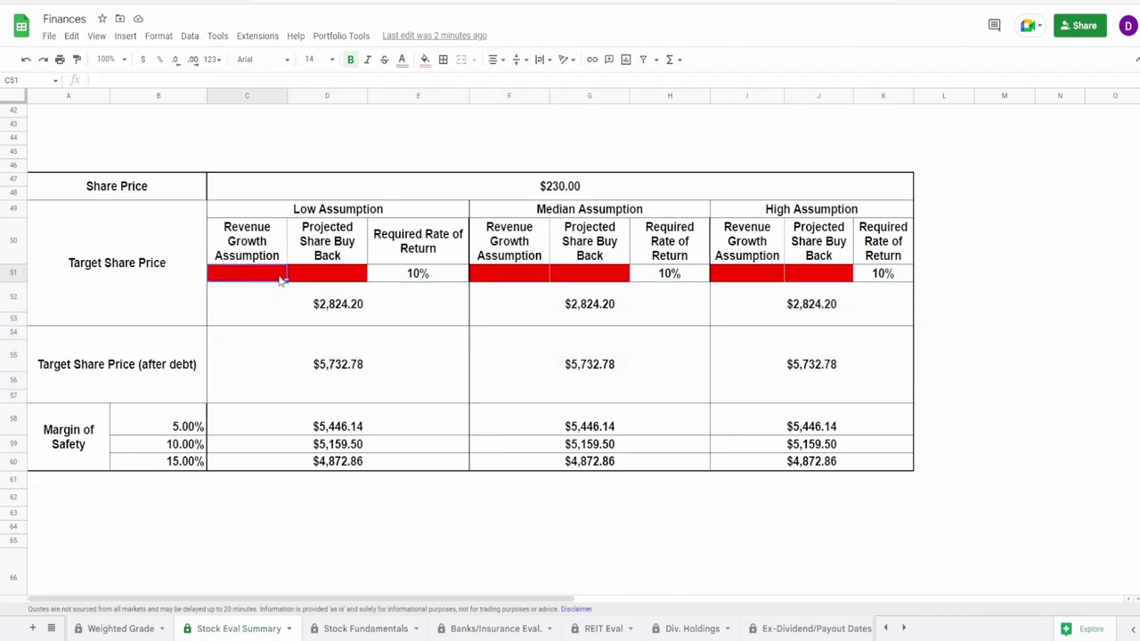
type("3")
left_click(519, 273)
type("4")
left_click(753, 271)
type("5")
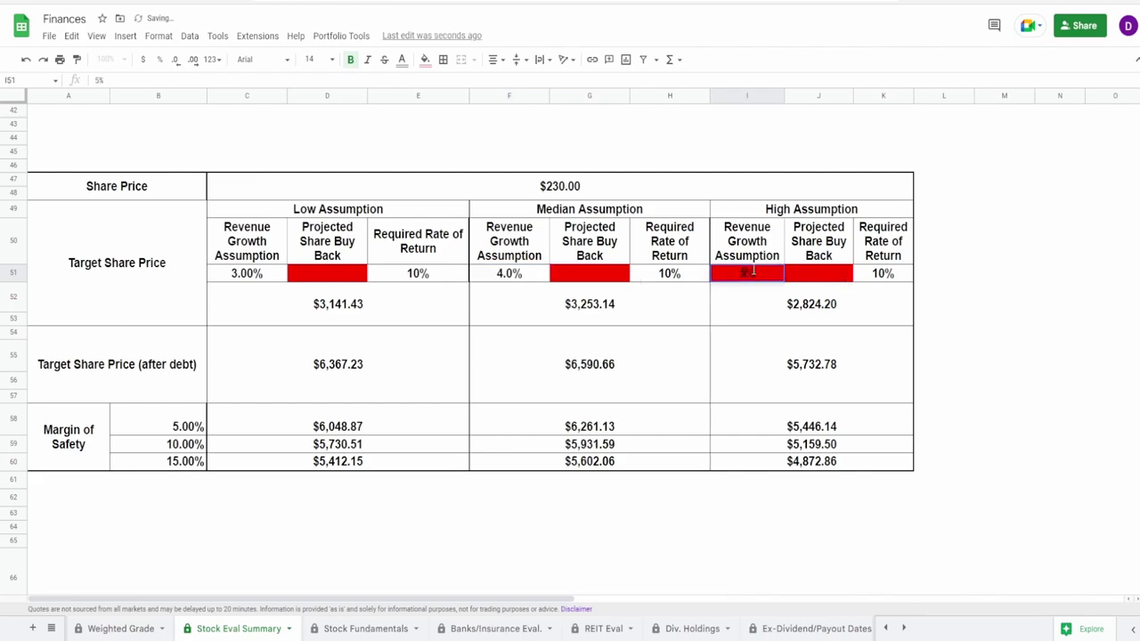
key("Return")
Step: Set the Projected Share Buy Back to 0% for the low, median and high assumptions
left_click(331, 283)
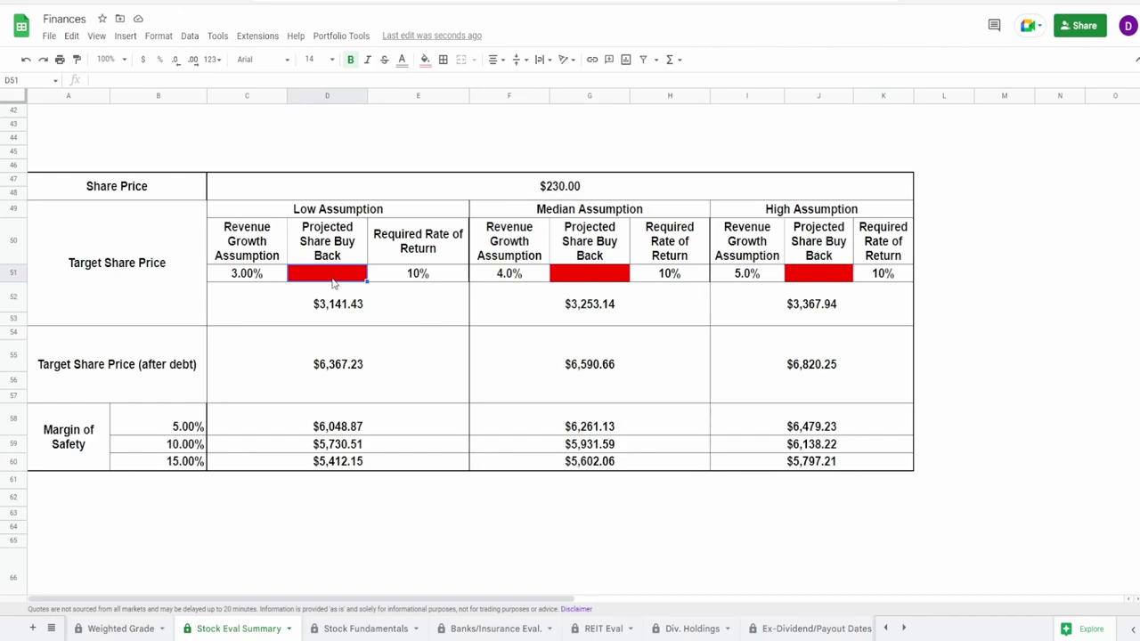
type("0%")
left_click(597, 268)
type("0%")
left_click(838, 278)
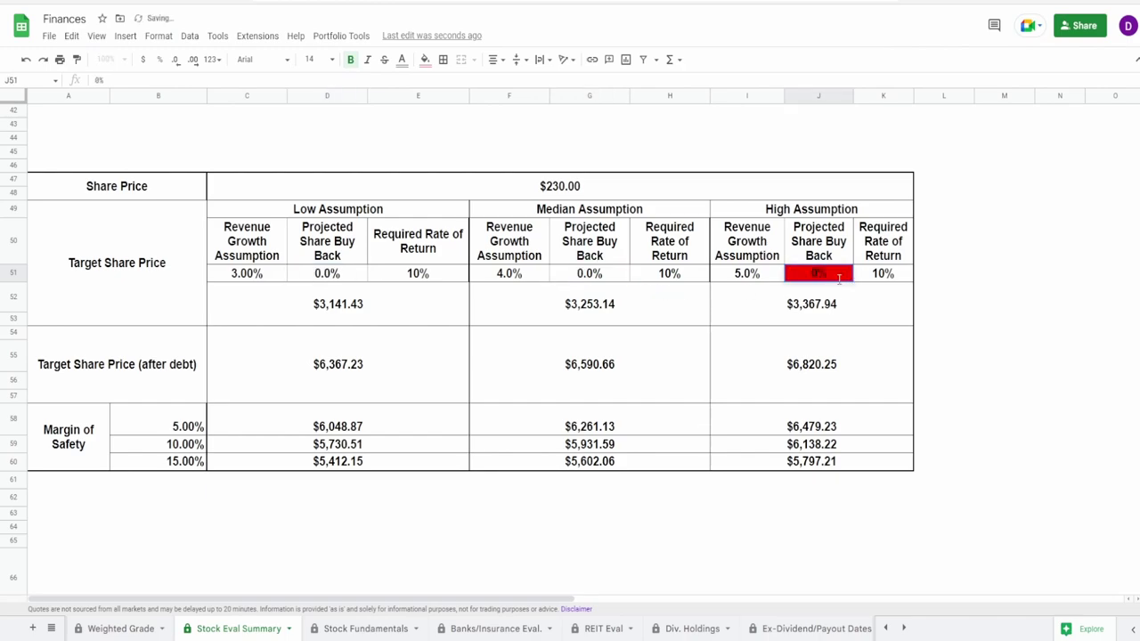
left_click(841, 284)
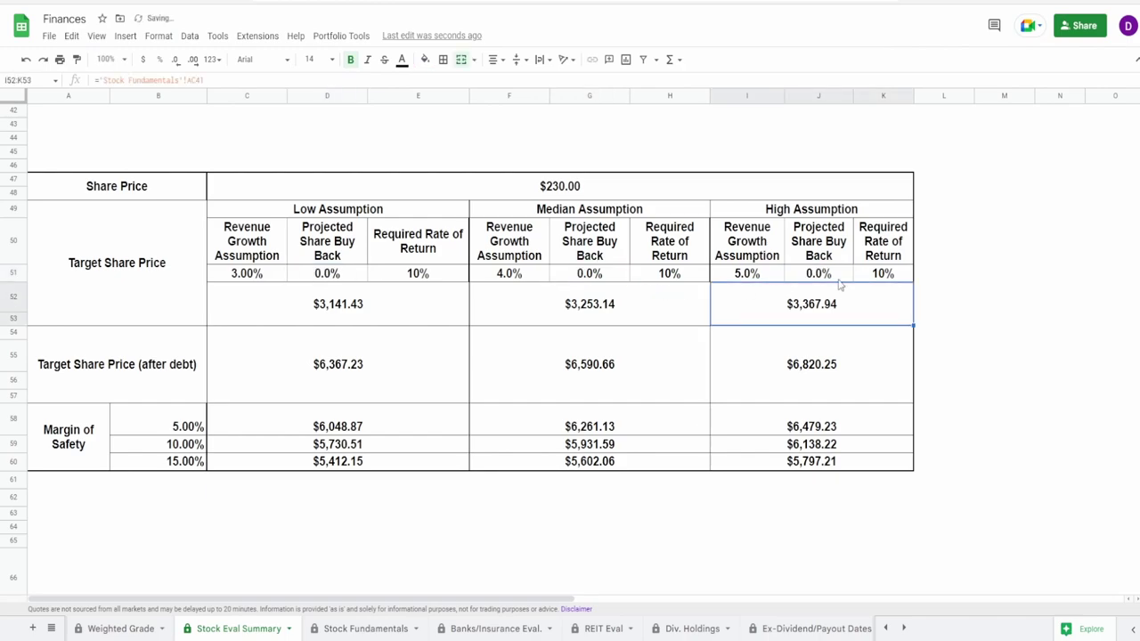
left_click(600, 277)
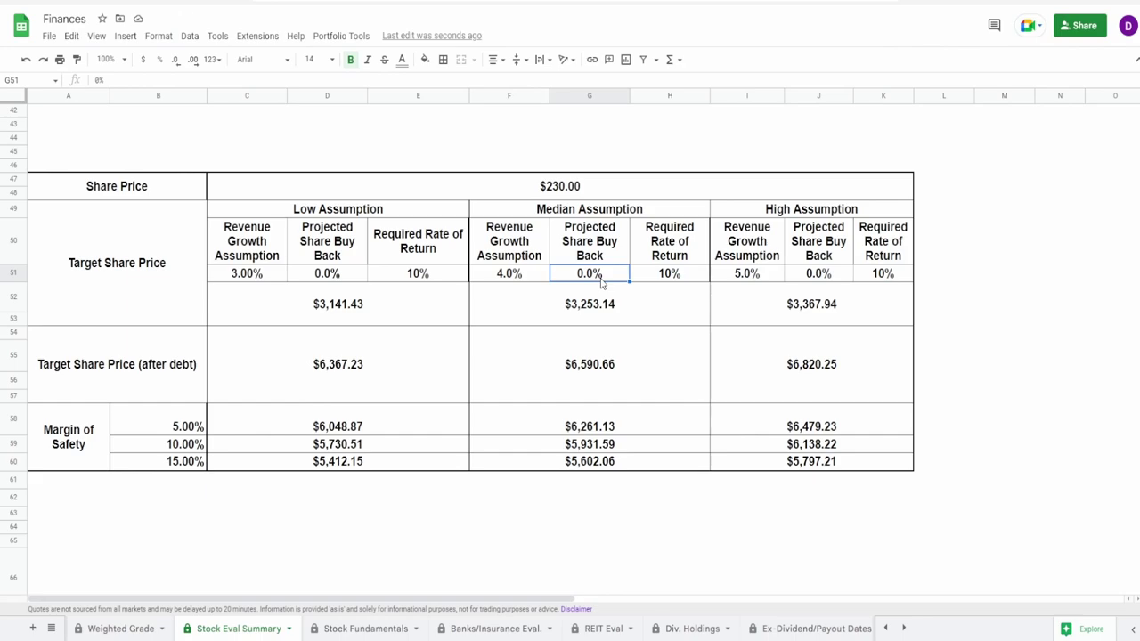
type("00")
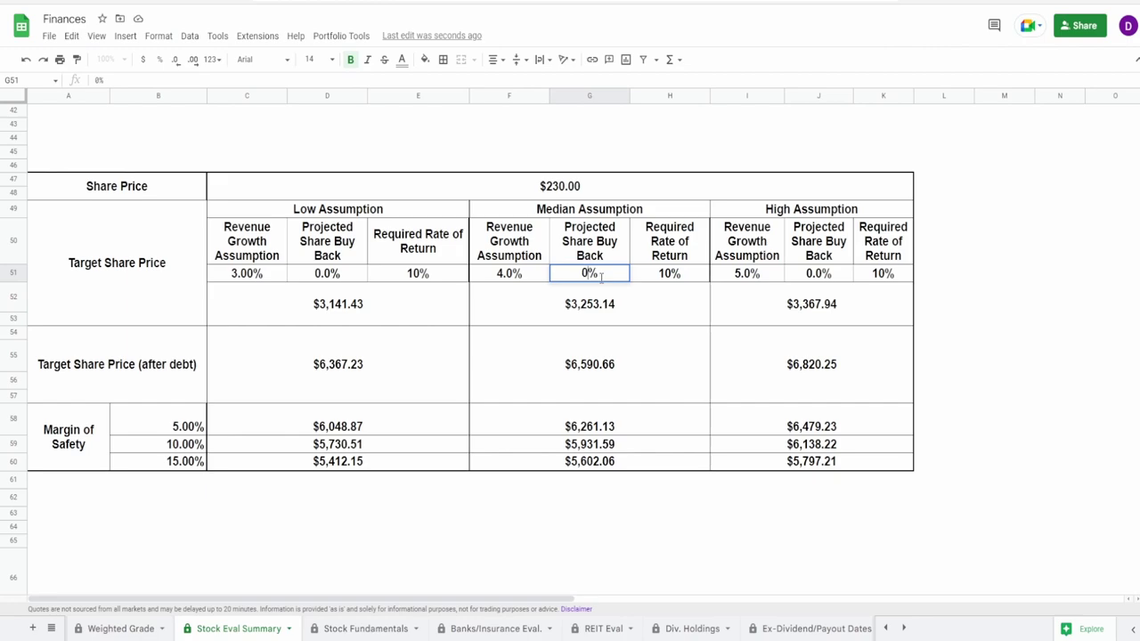
key("BackSpace")
key("Return")
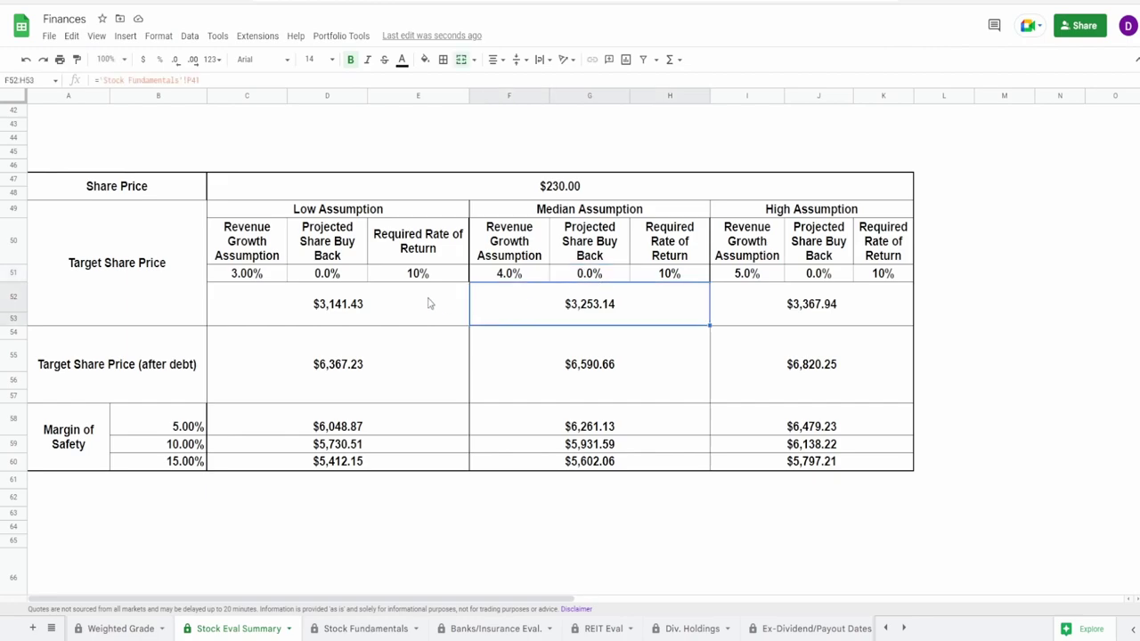
Step: Set the Projected Share Buy Back to -0.5% for the low assumption and 0.5% for the high assumption
left_click(340, 276)
type("-0.5")
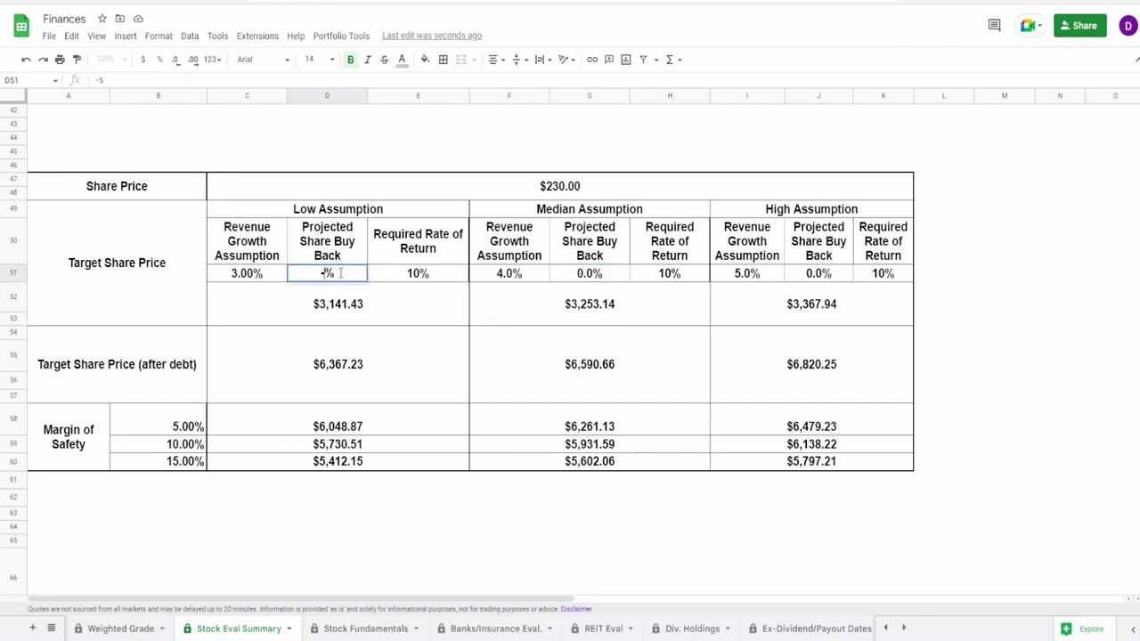
key("Return")
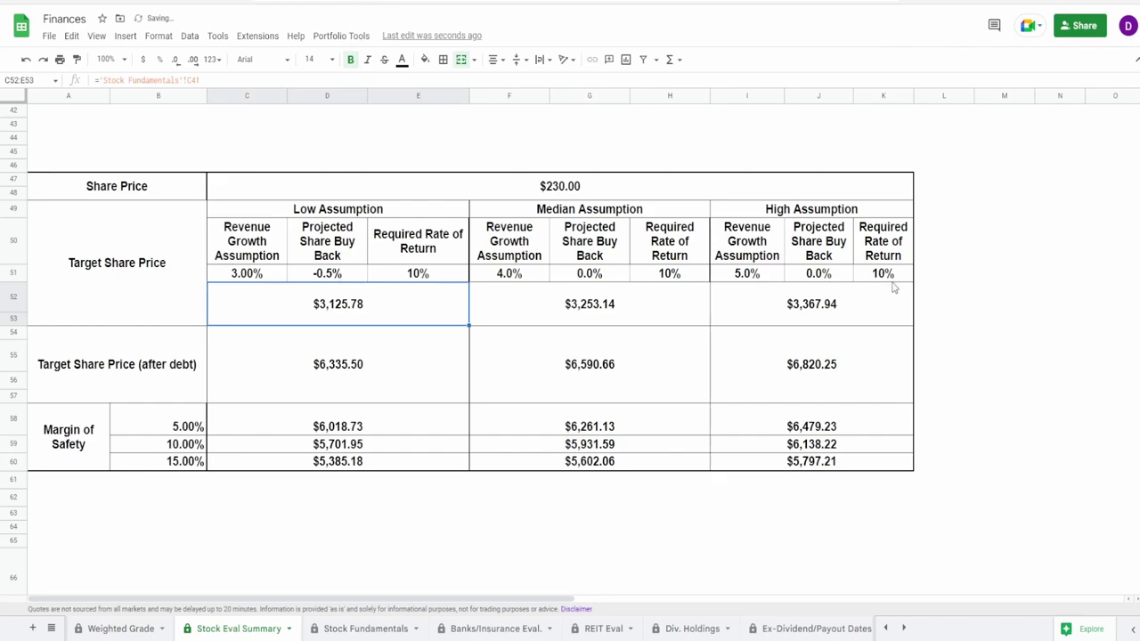
left_click(828, 274)
type("0.5")
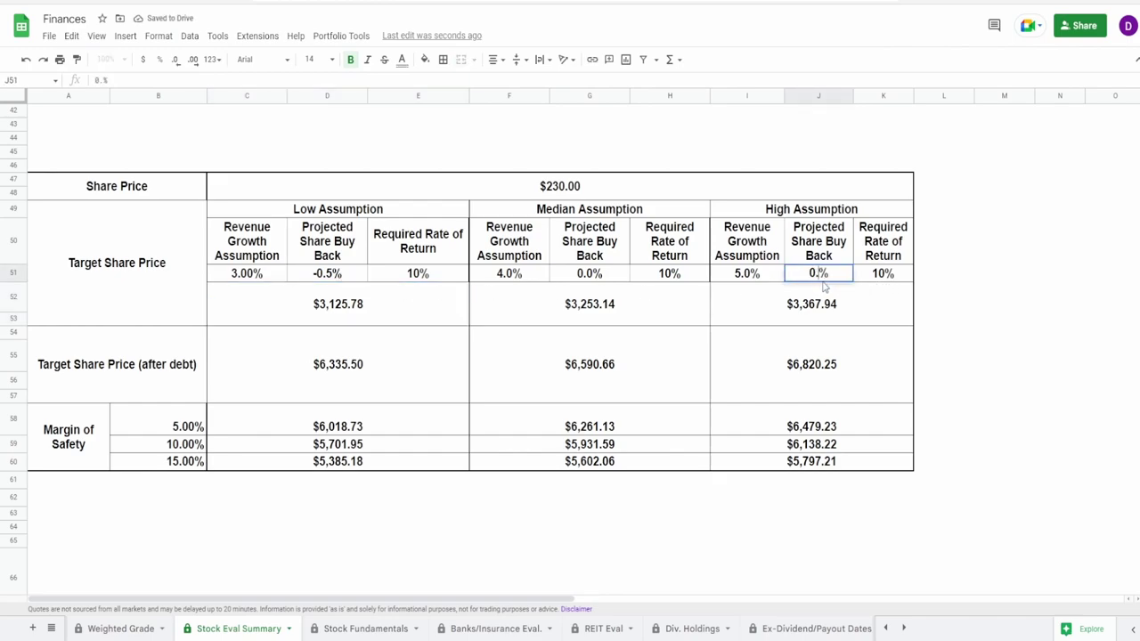
key("Return")
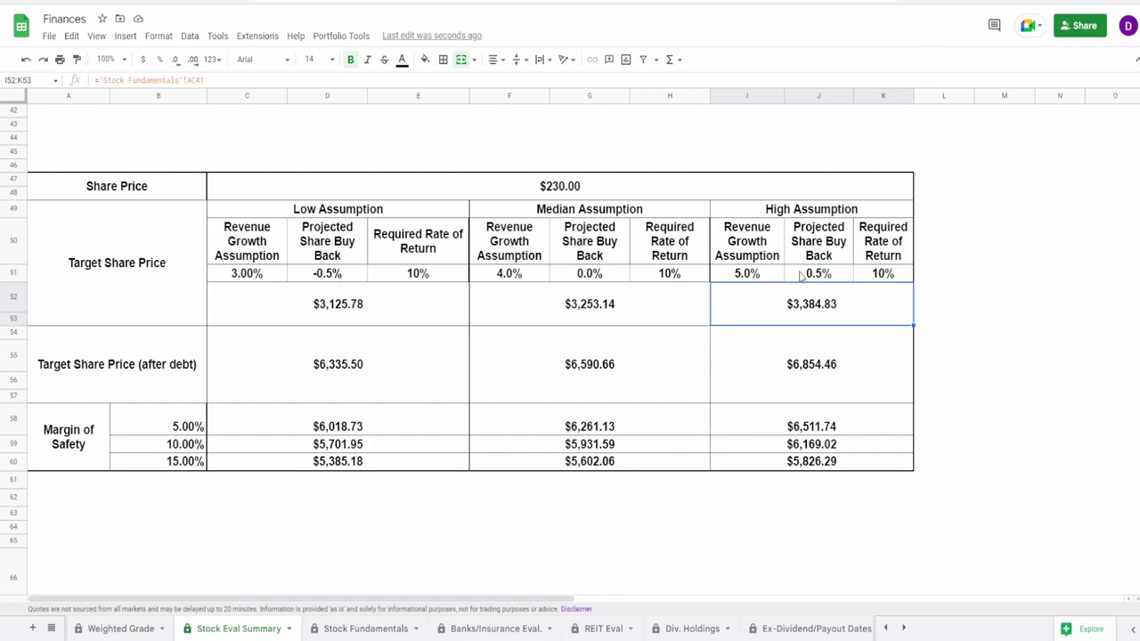
Step: Examine the target share prices before and after debt and the margin of safety prices across the low, median and high assumptions
left_click(326, 309)
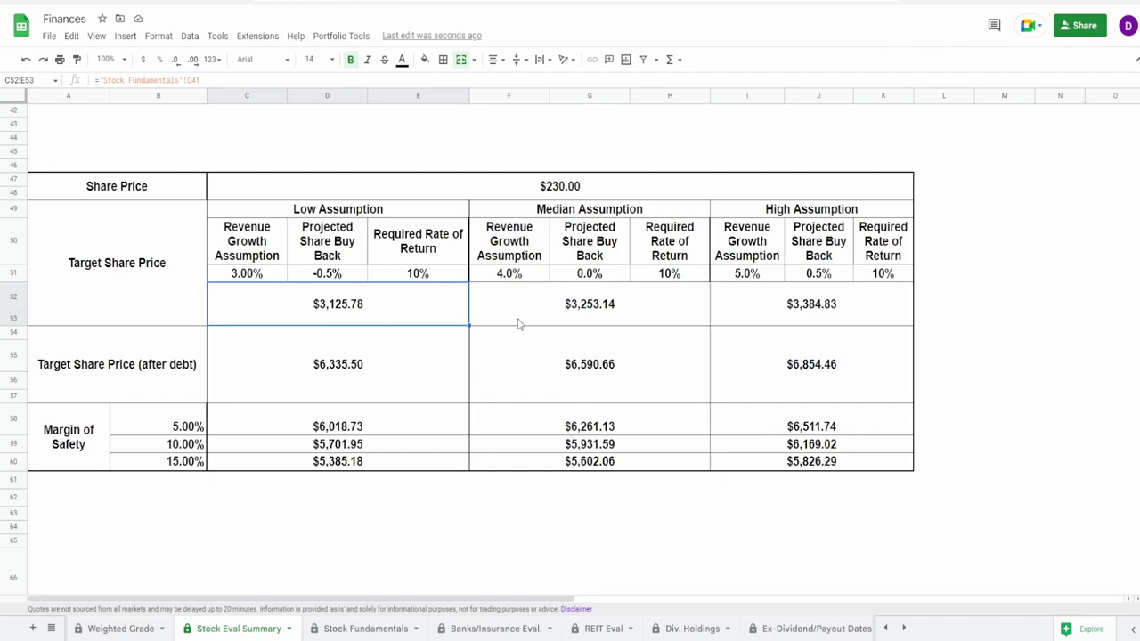
left_click(852, 321)
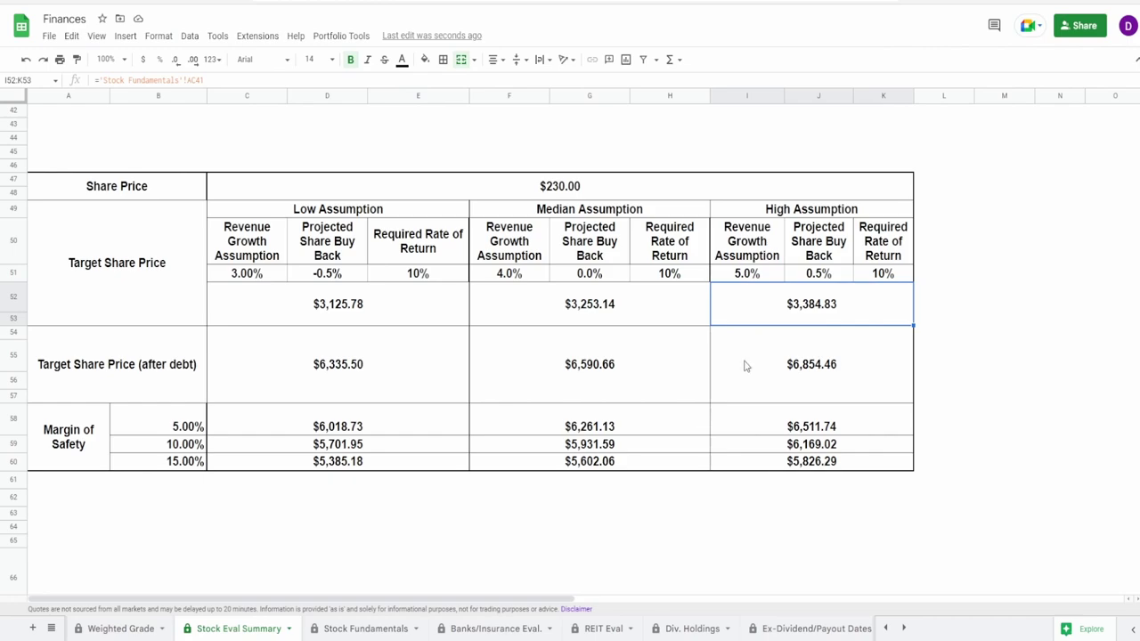
left_click(328, 389)
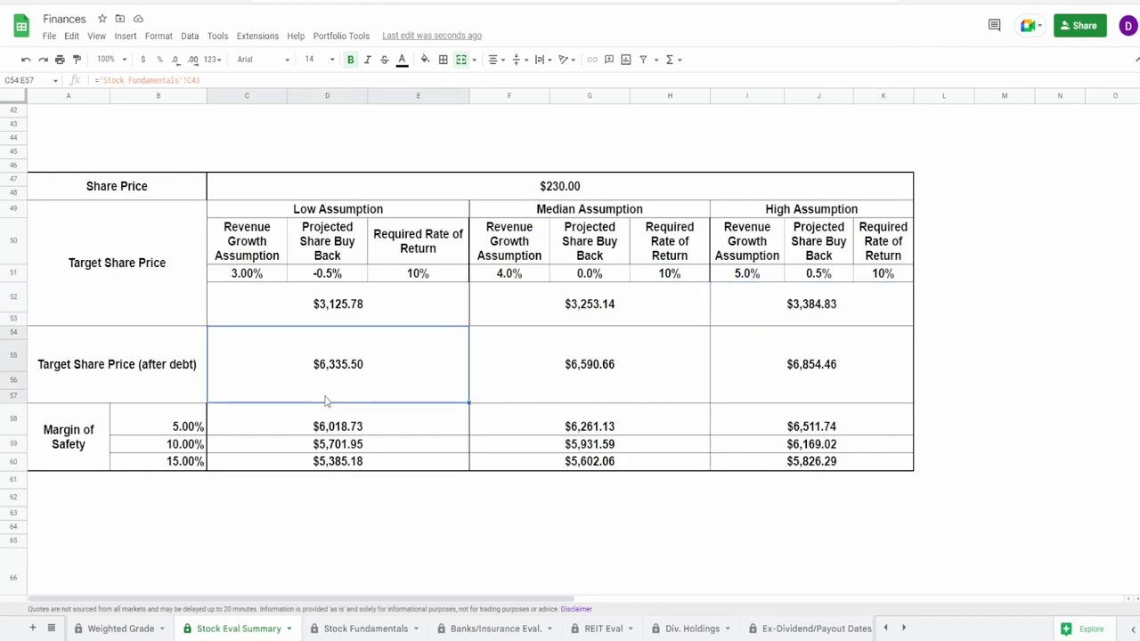
left_click(884, 387)
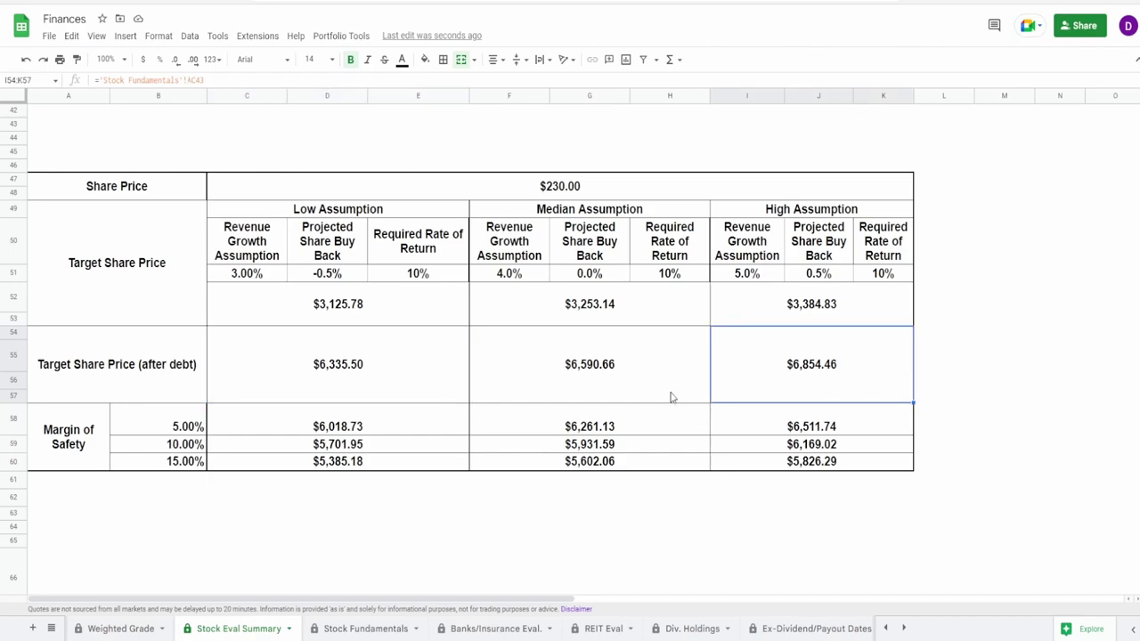
left_click_drag(186, 425, 183, 461)
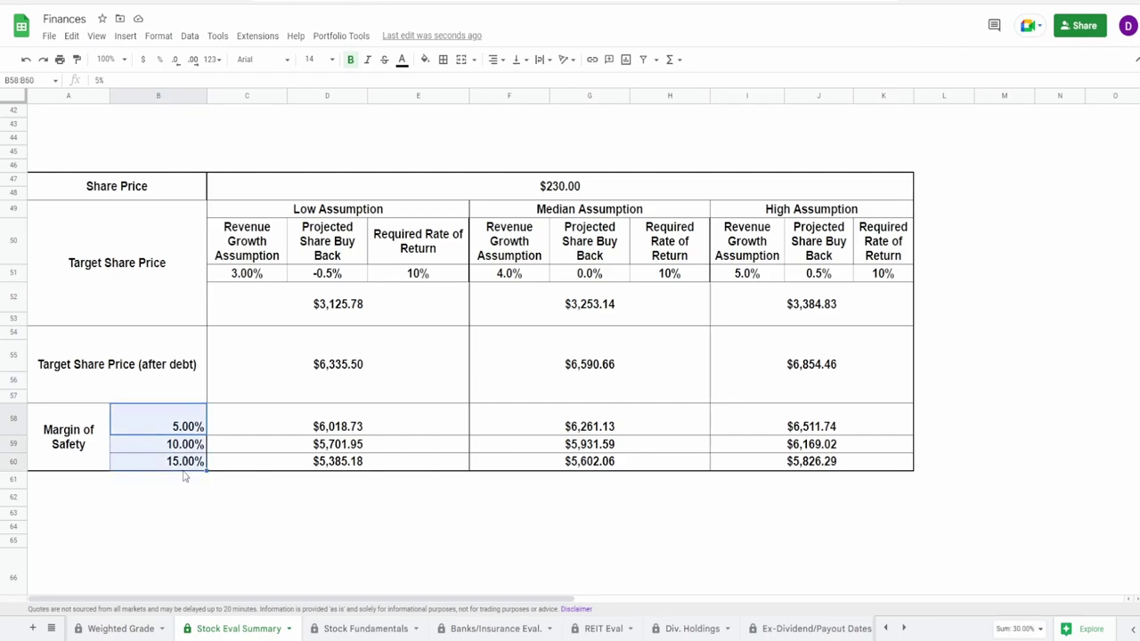
left_click(312, 465)
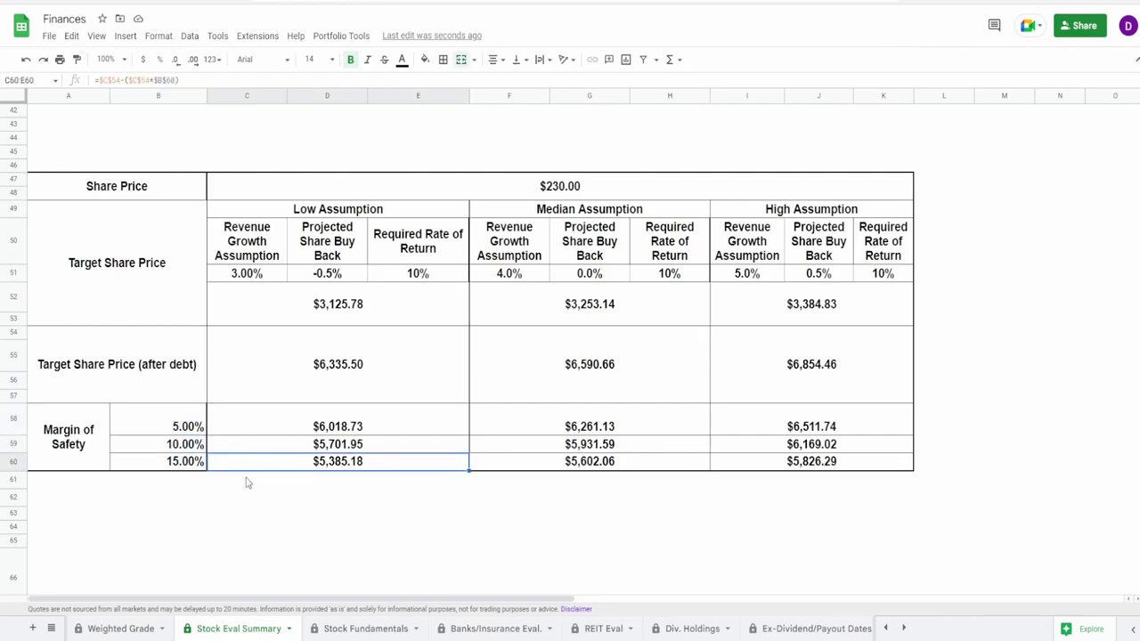
left_click(794, 431)
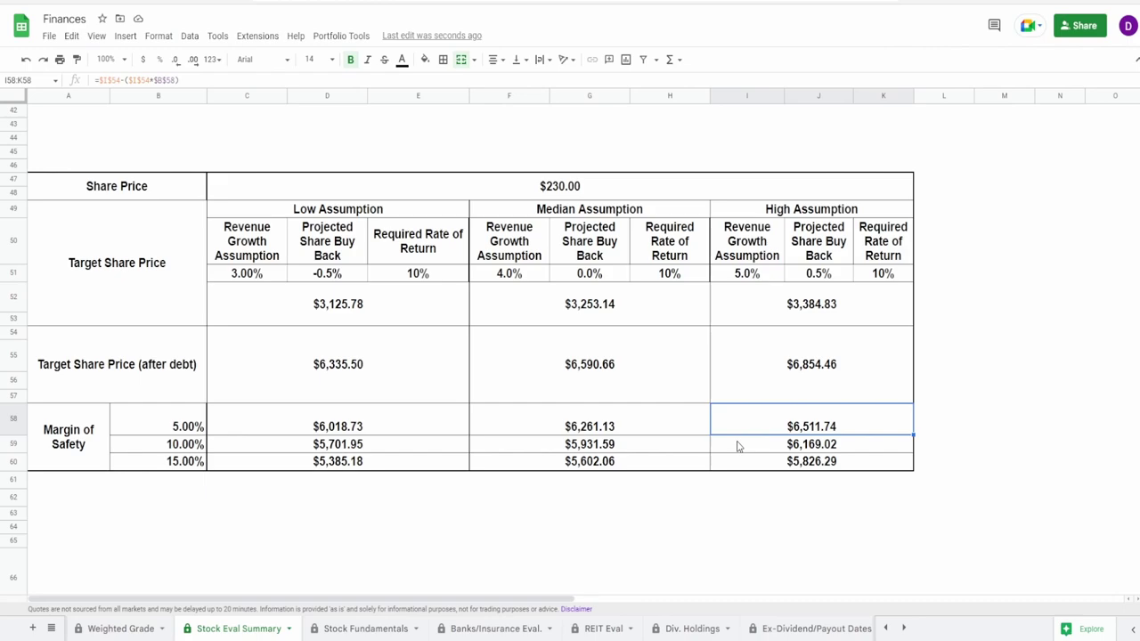
left_click_drag(269, 377, 737, 370)
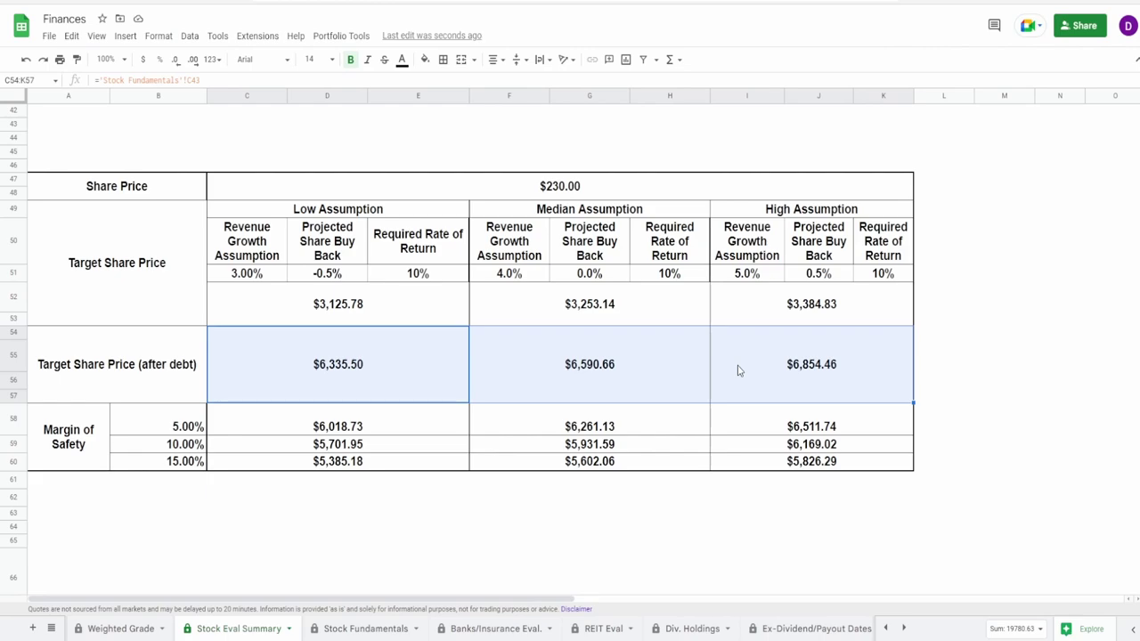
Step: On the Stock Fundamentals sheet, set Net Income to 1500 for the fourth year and 2000 for the fifth year
left_click(374, 627)
left_click(894, 36)
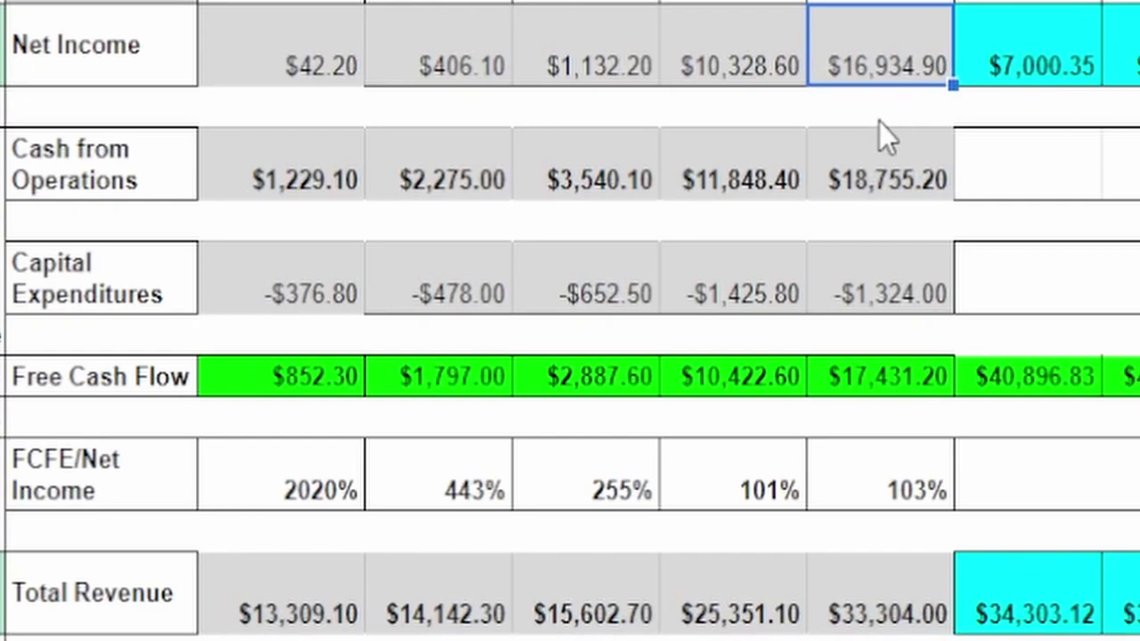
left_click(628, 78)
left_click(721, 76)
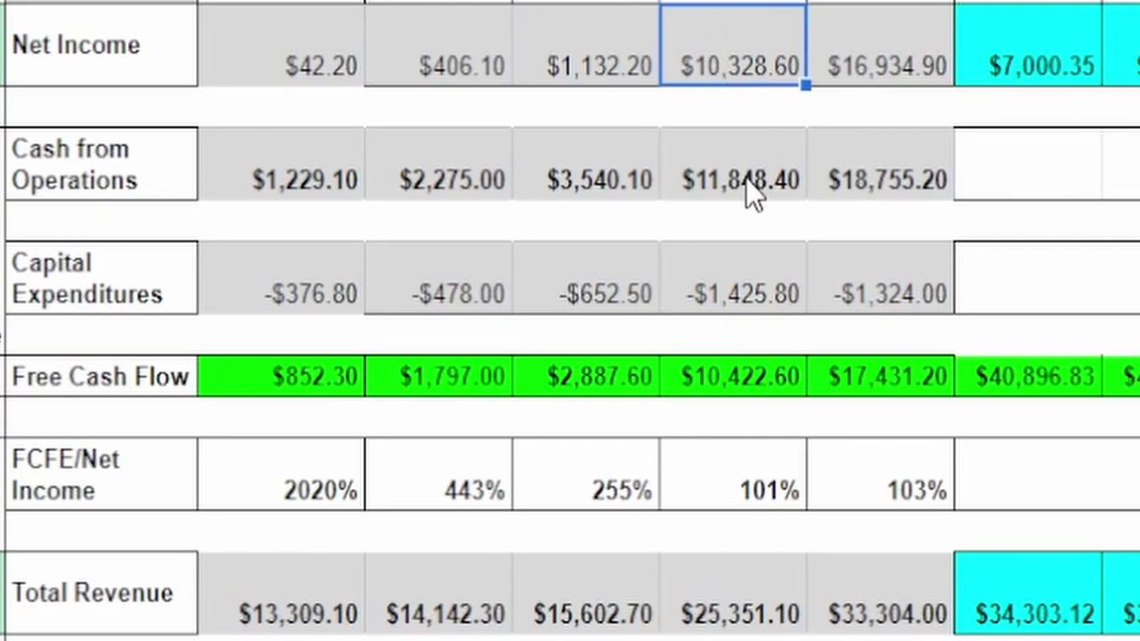
left_click(745, 181)
left_click(732, 62)
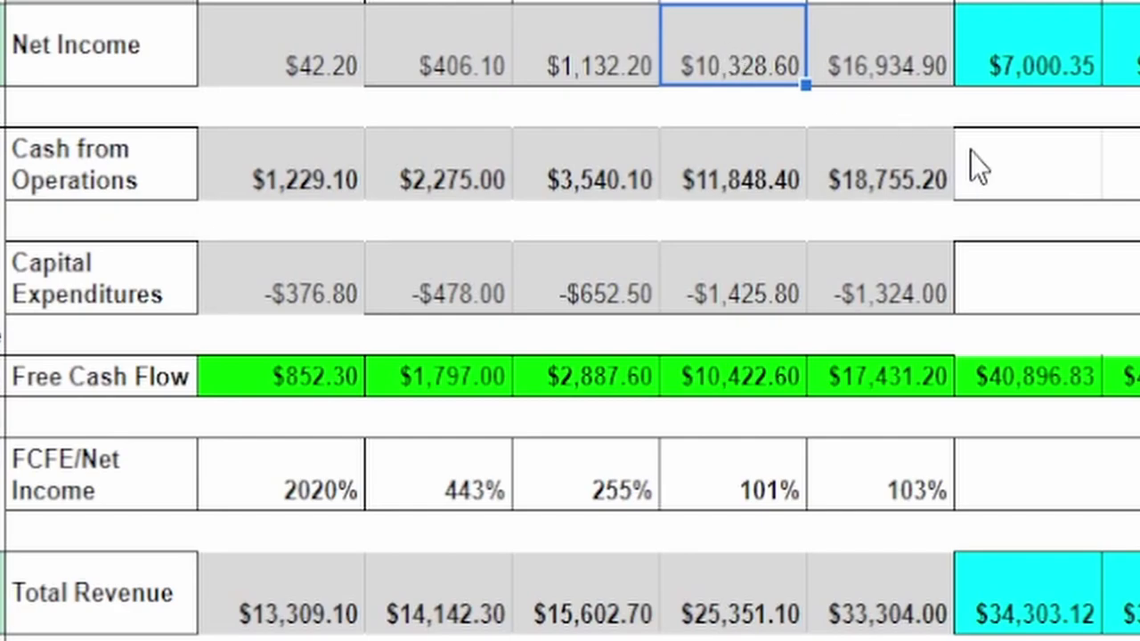
type("1500")
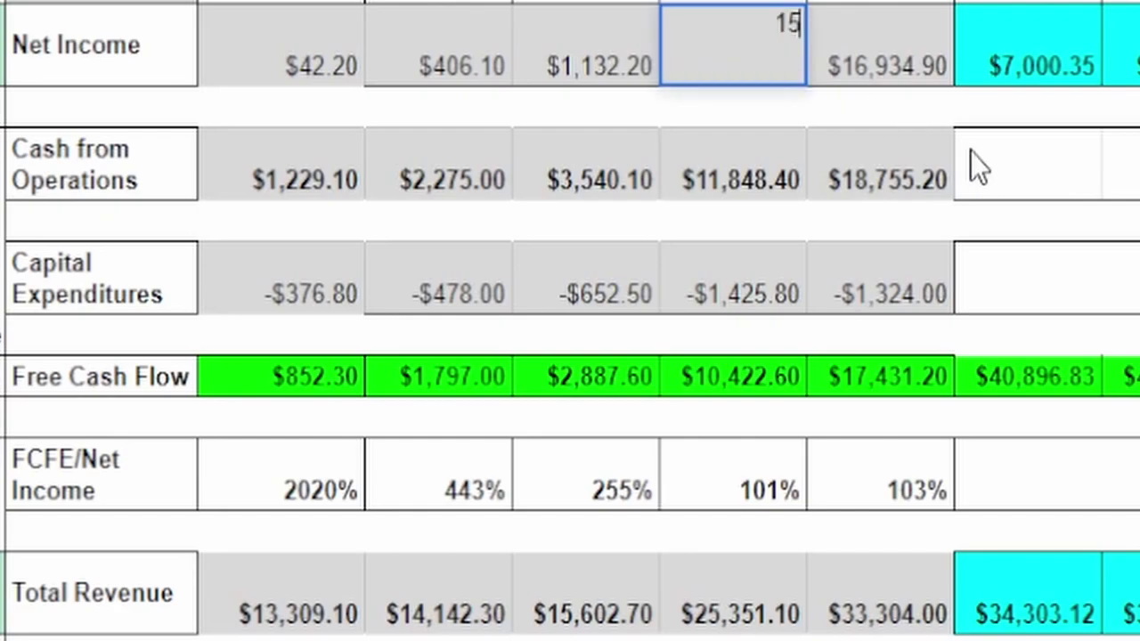
left_click(916, 33)
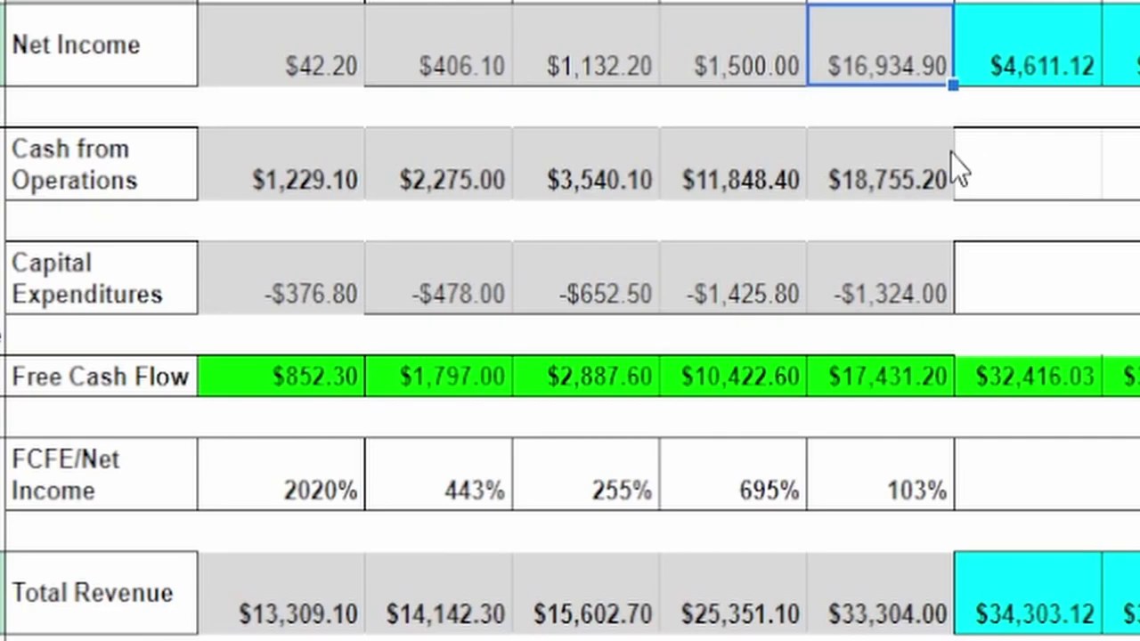
type("2000")
key("Return")
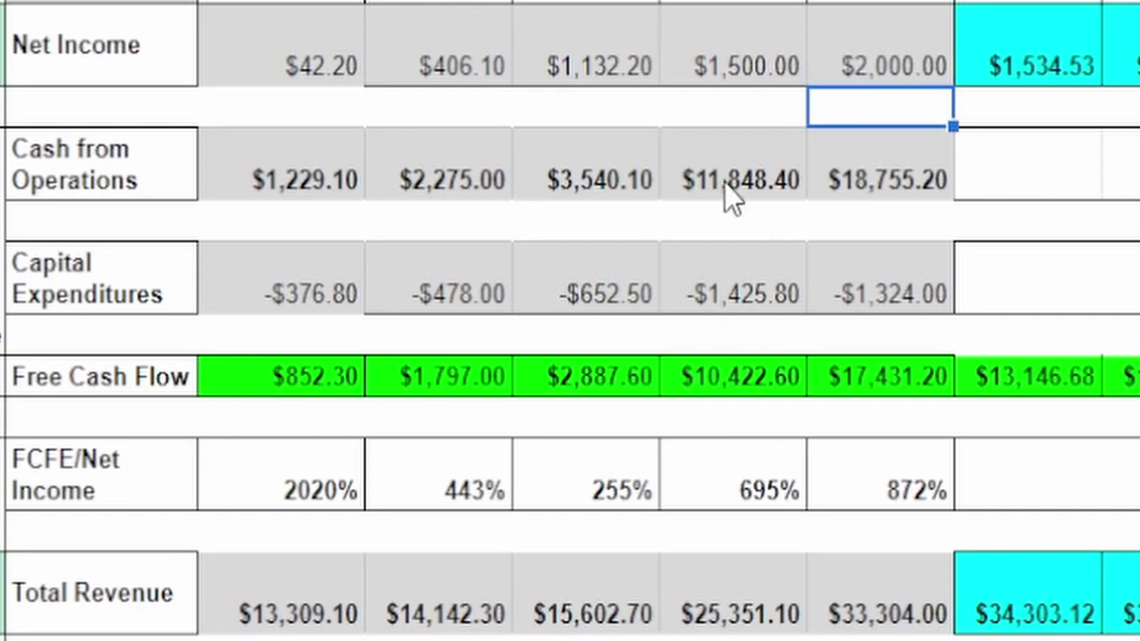
Step: Review the Capital Expenditures and Cash from Operations rows, and set Cash from Operations to 4500 for the fourth year and 5500 for the fifth
left_click(762, 198)
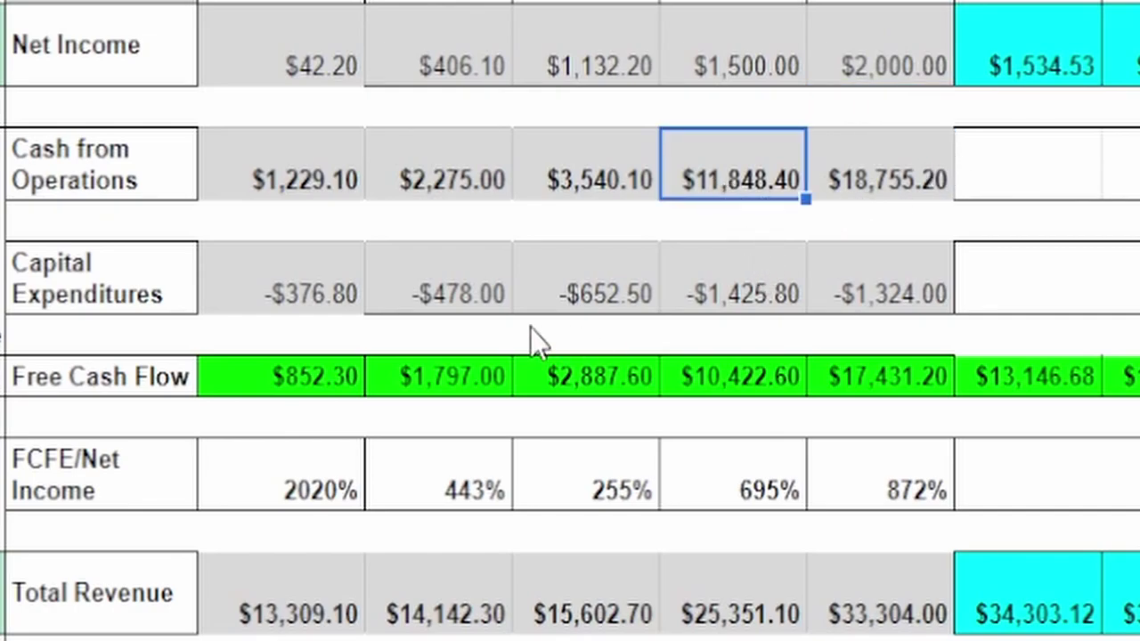
left_click_drag(583, 308, 882, 308)
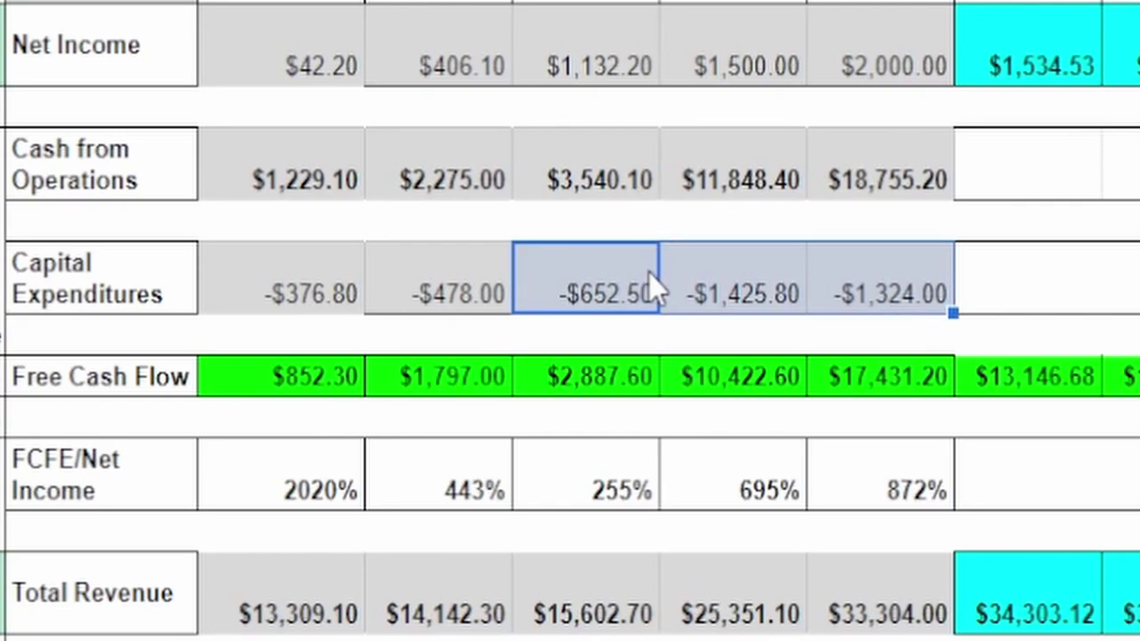
left_click(612, 174)
left_click(753, 178)
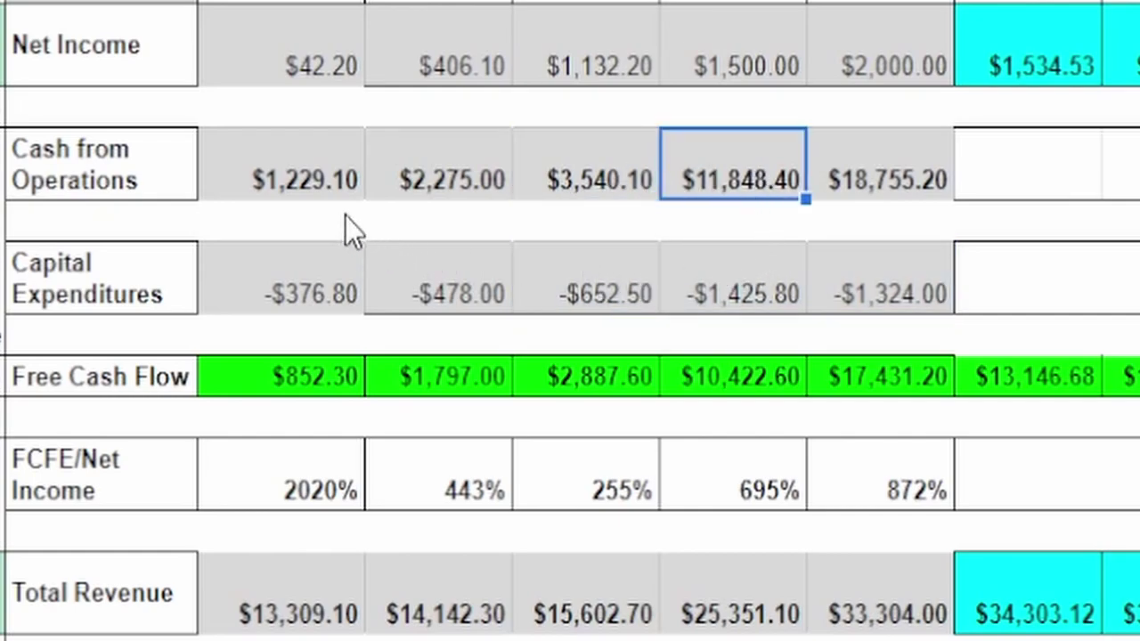
left_click(267, 188)
left_click(445, 185)
left_click(570, 189)
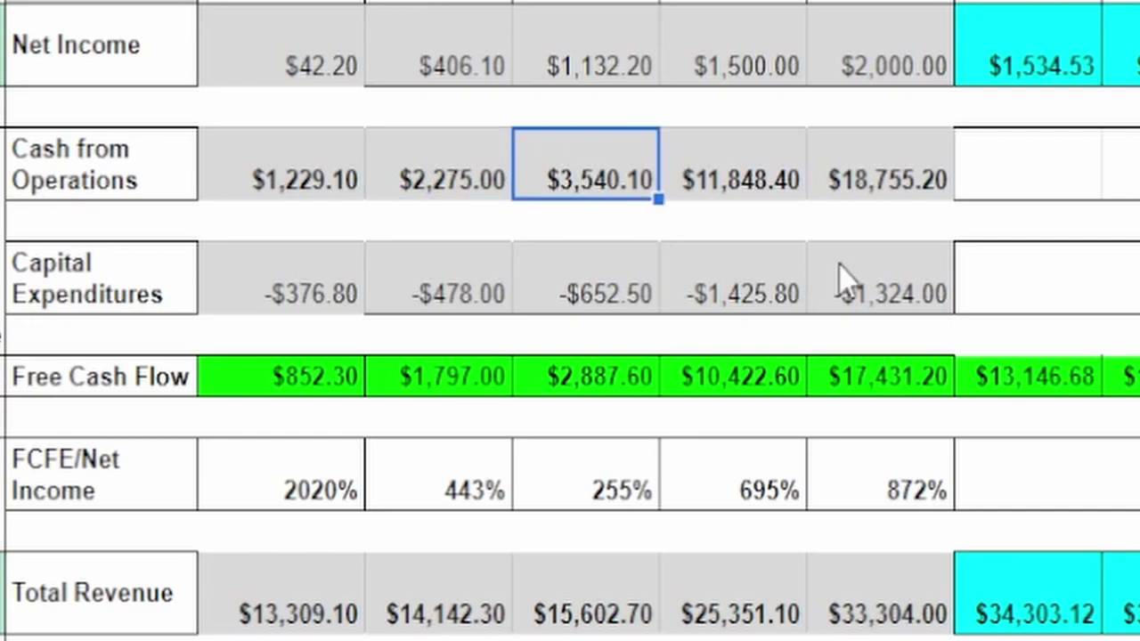
left_click(782, 185)
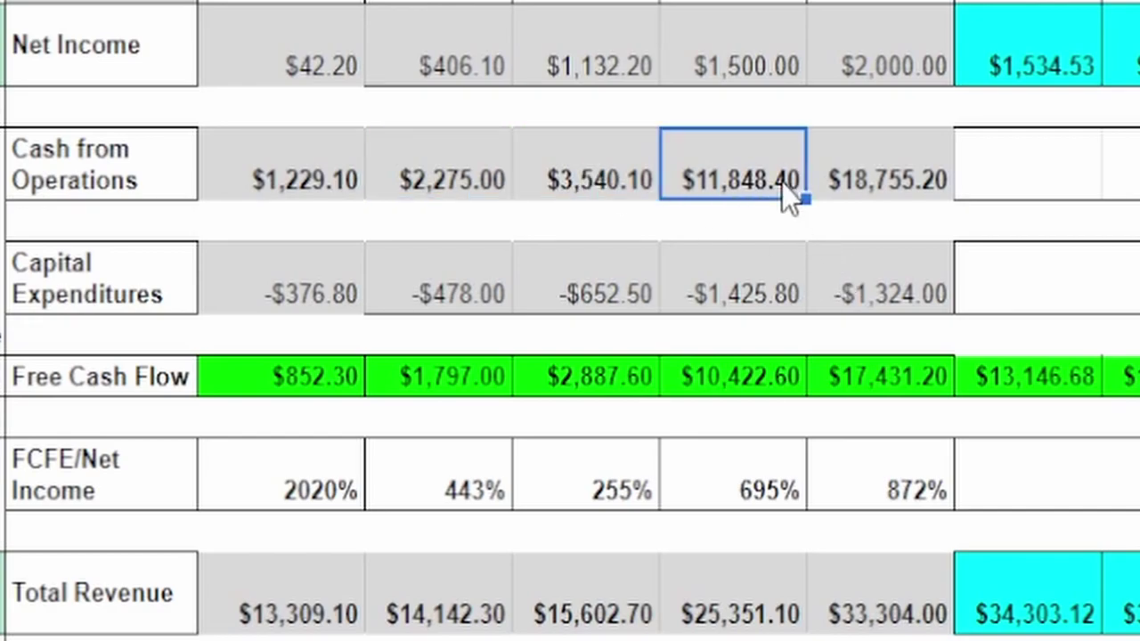
type("4500")
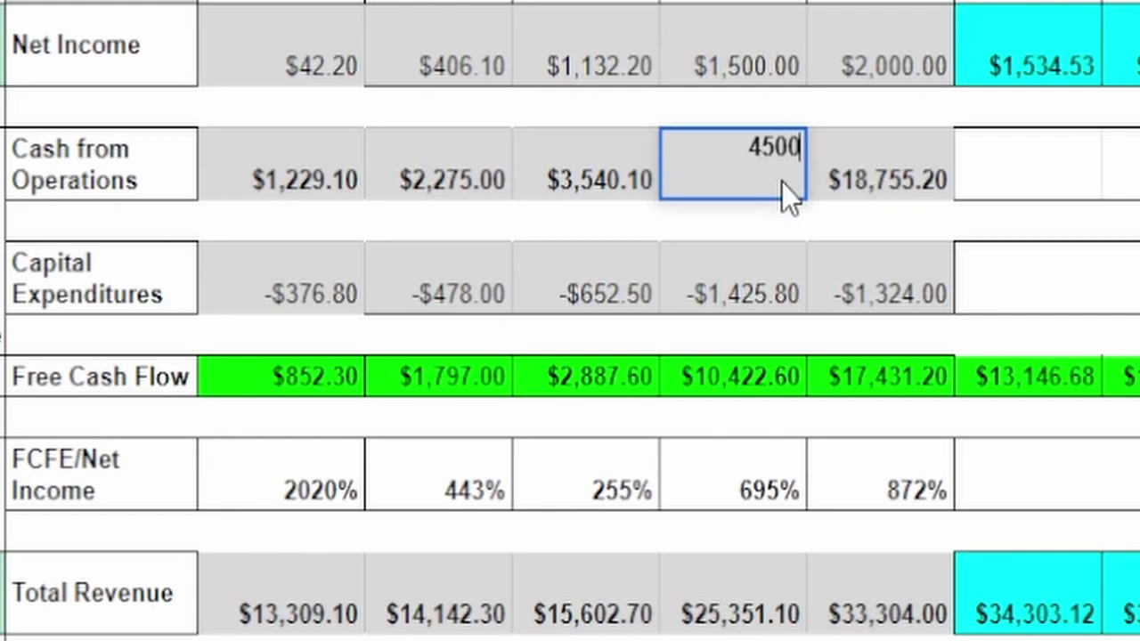
key("Return")
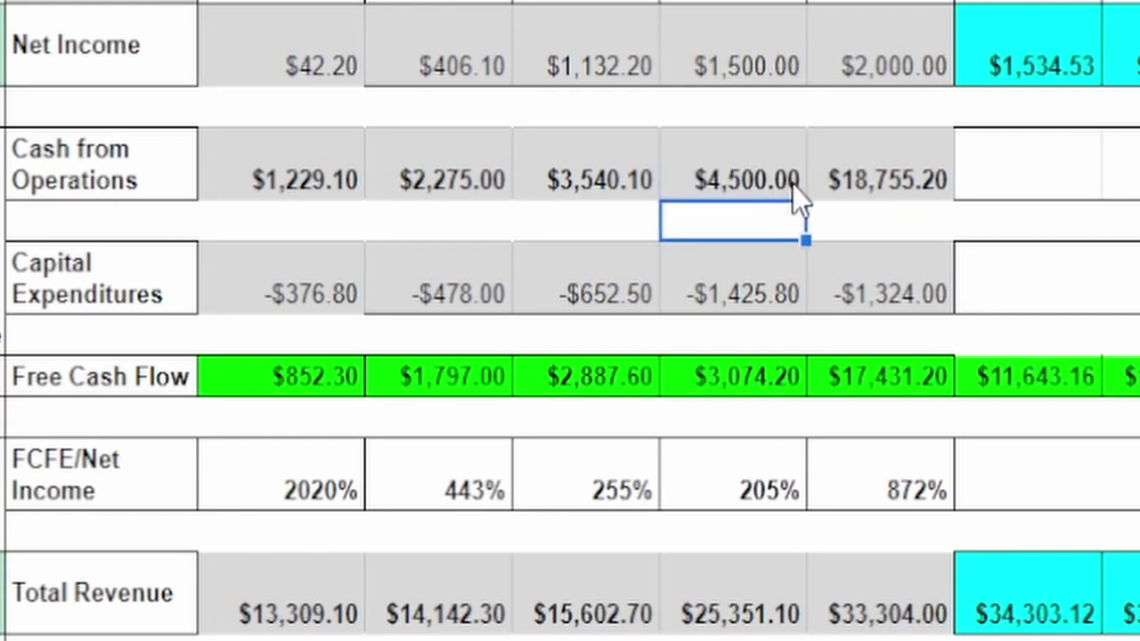
left_click(910, 185)
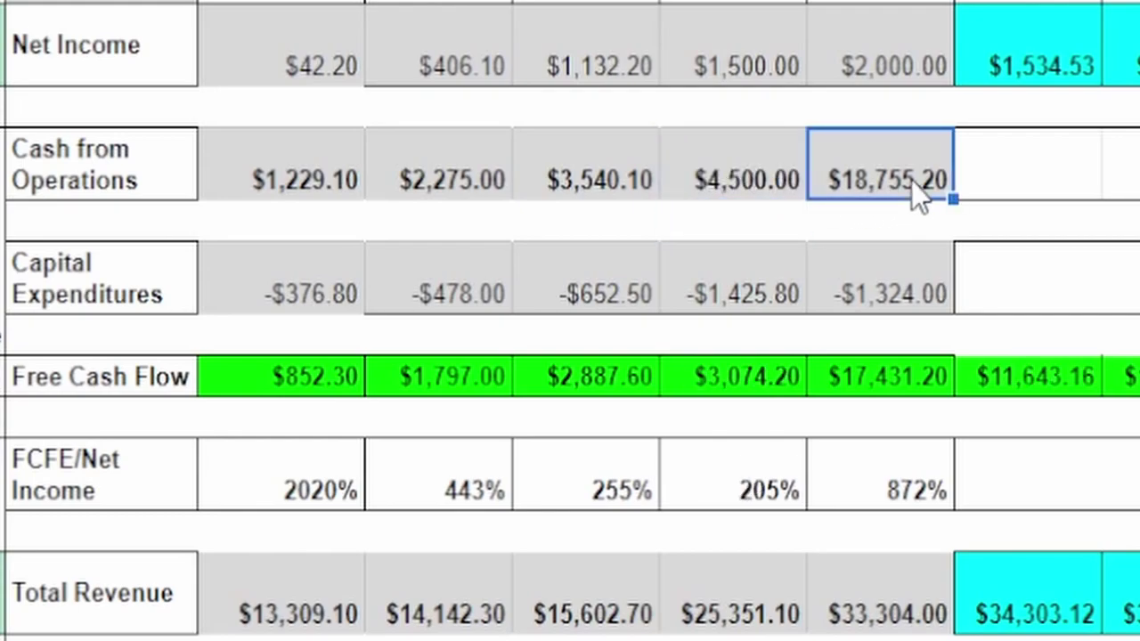
type("55")
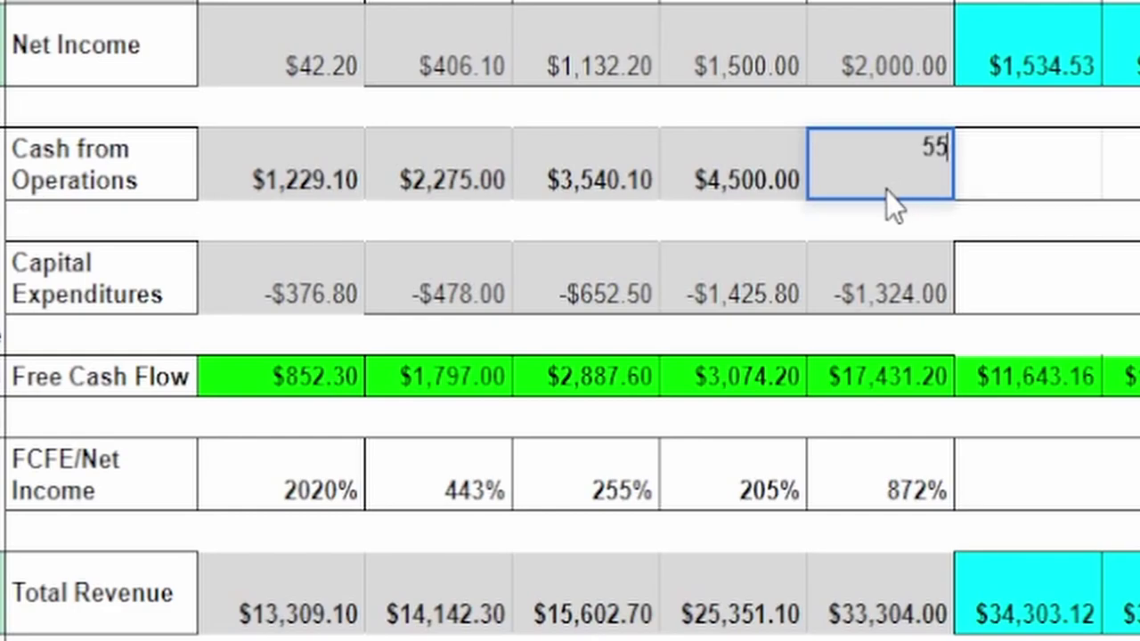
type("00")
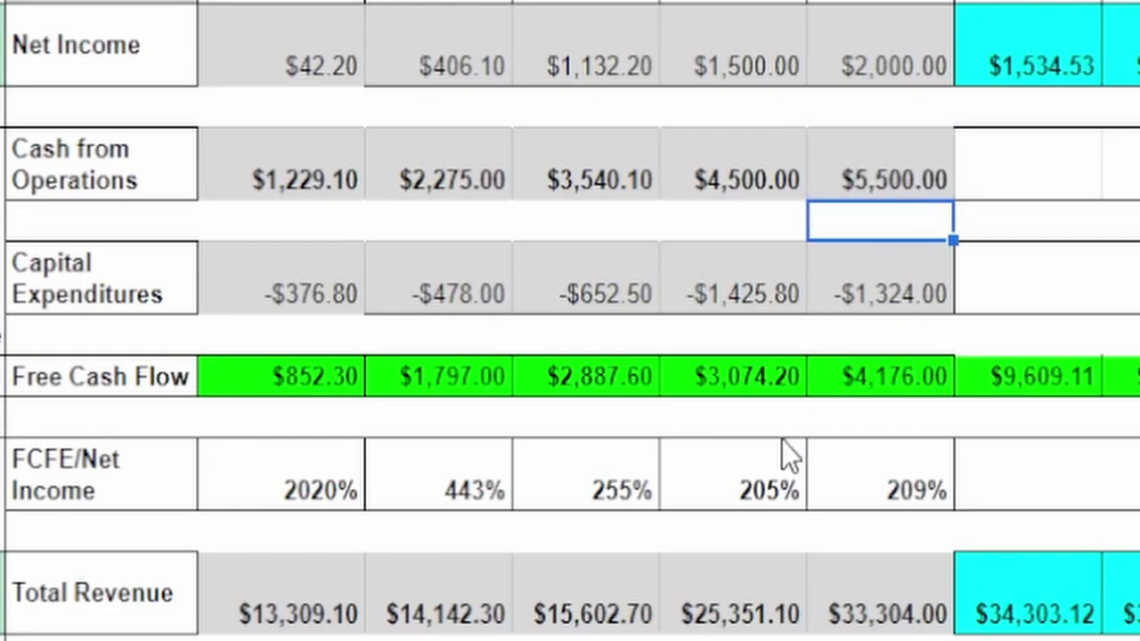
Step: Review the first three years of Total Revenue and set the fourth year's Total Revenue to 16000
left_click(732, 607)
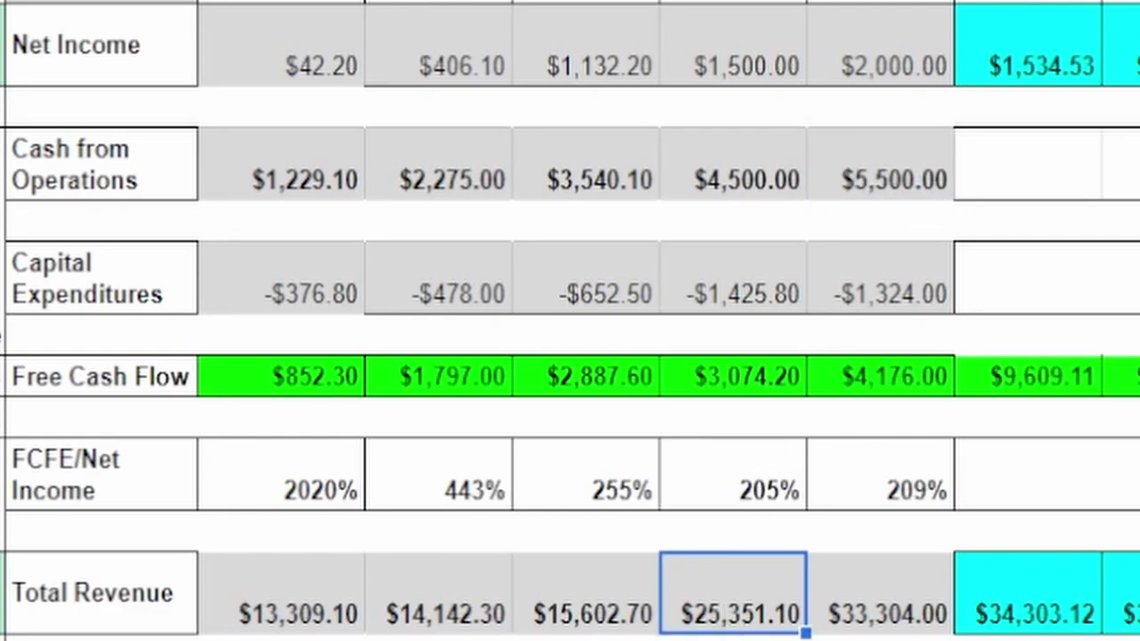
left_click(327, 623)
left_click_drag(327, 623, 564, 610)
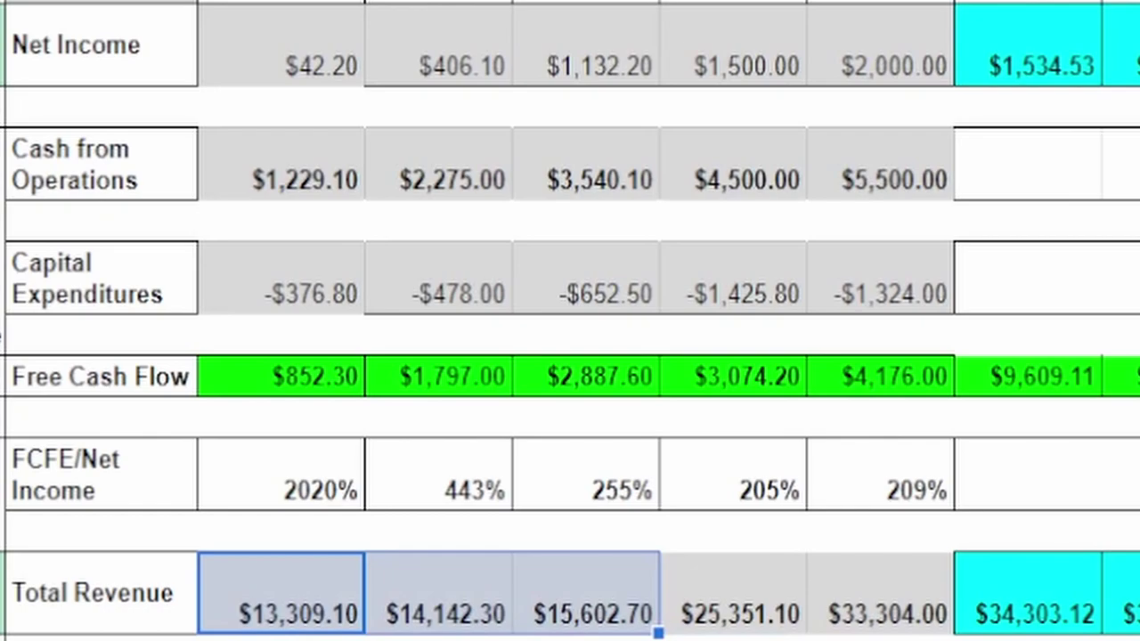
left_click(743, 615)
type("16,000")
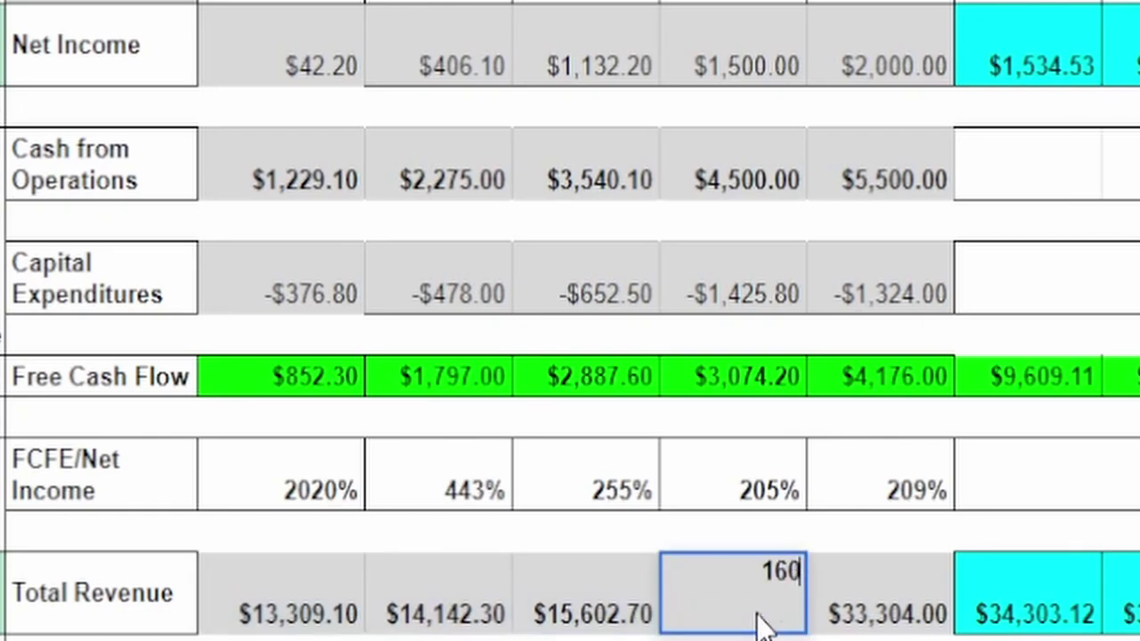
key("Return")
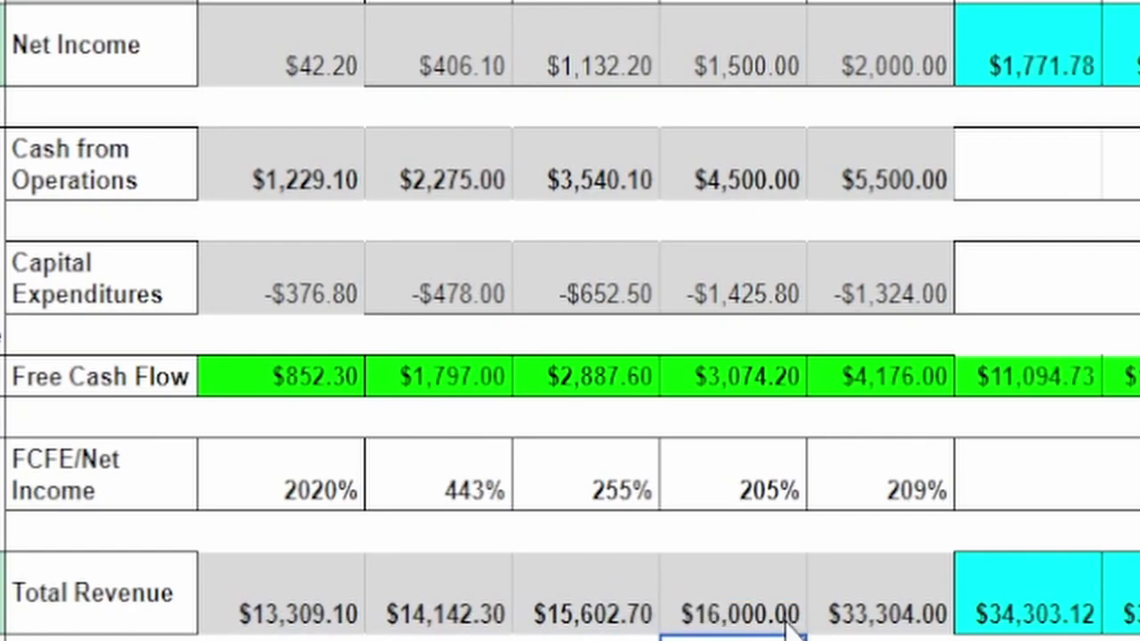
Step: Set Total Revenue to 16600 for the fourth year and 18000 for the fifth year
left_click(880, 613)
left_click(725, 623)
type("16600")
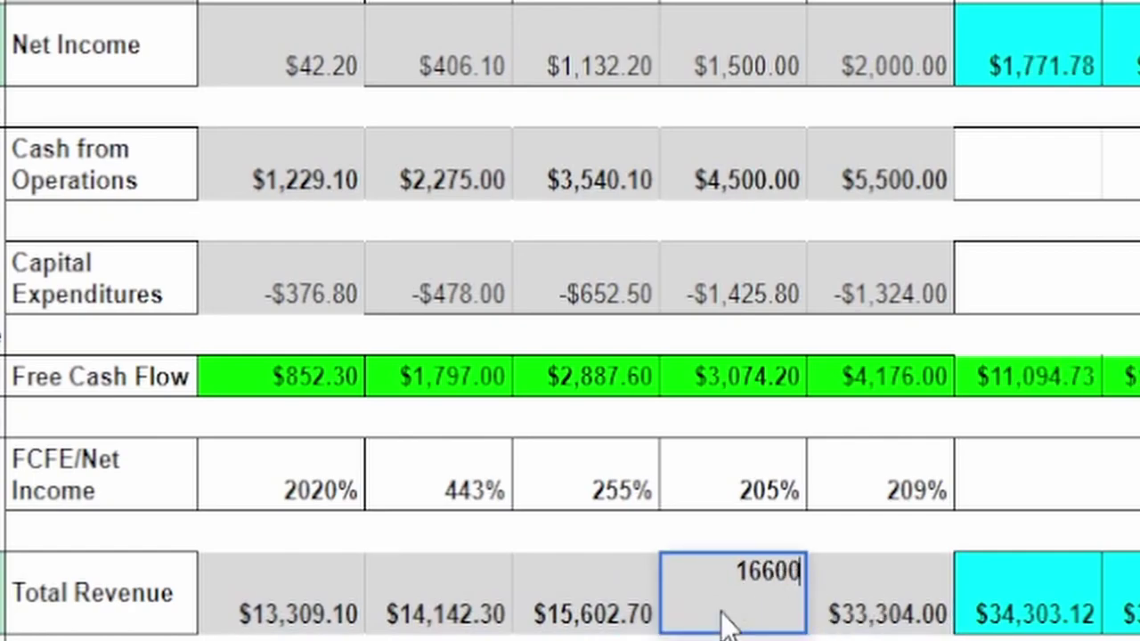
key("Return")
left_click(929, 611)
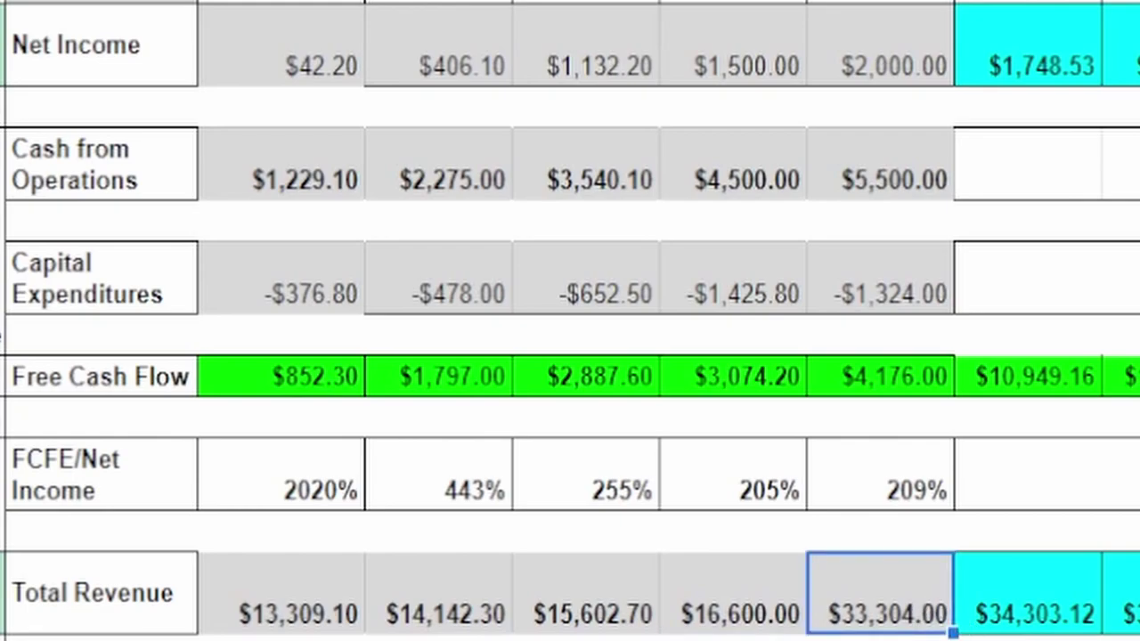
type("18,00")
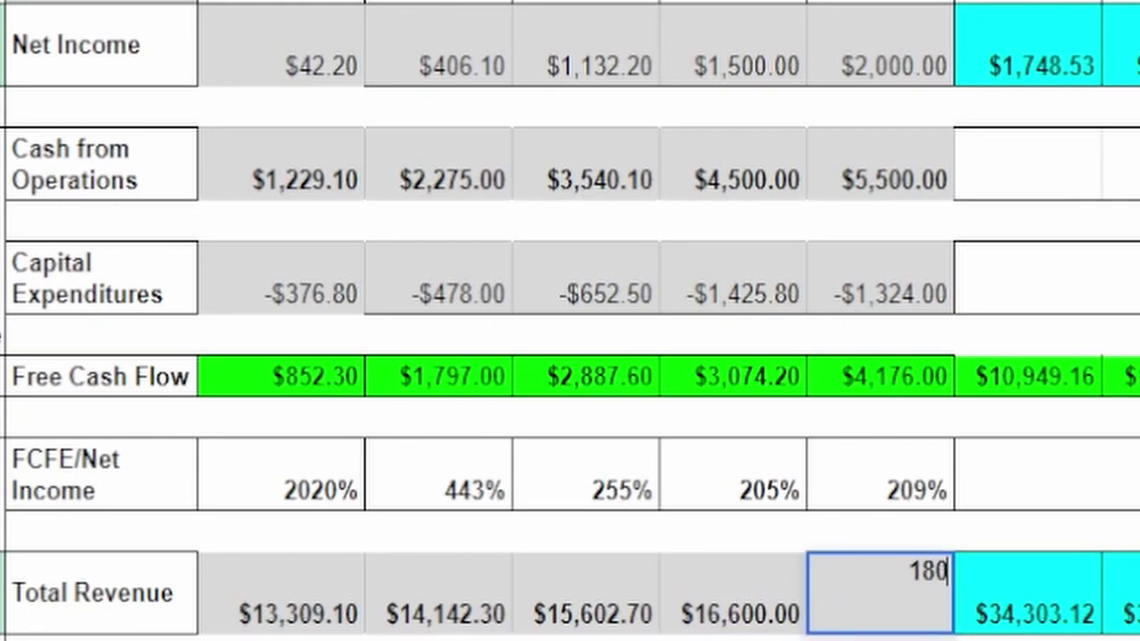
type("00")
key("Return")
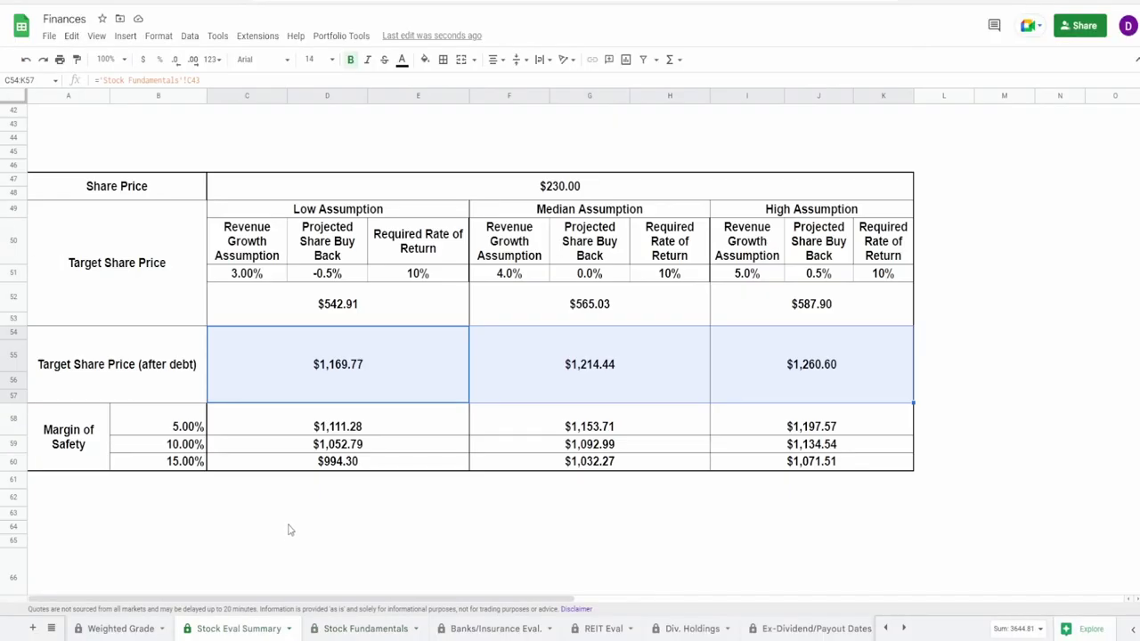
Step: On the Stock Eval Summary sheet, compare the target share prices before and after debt for the low and high assumptions
left_click(340, 292)
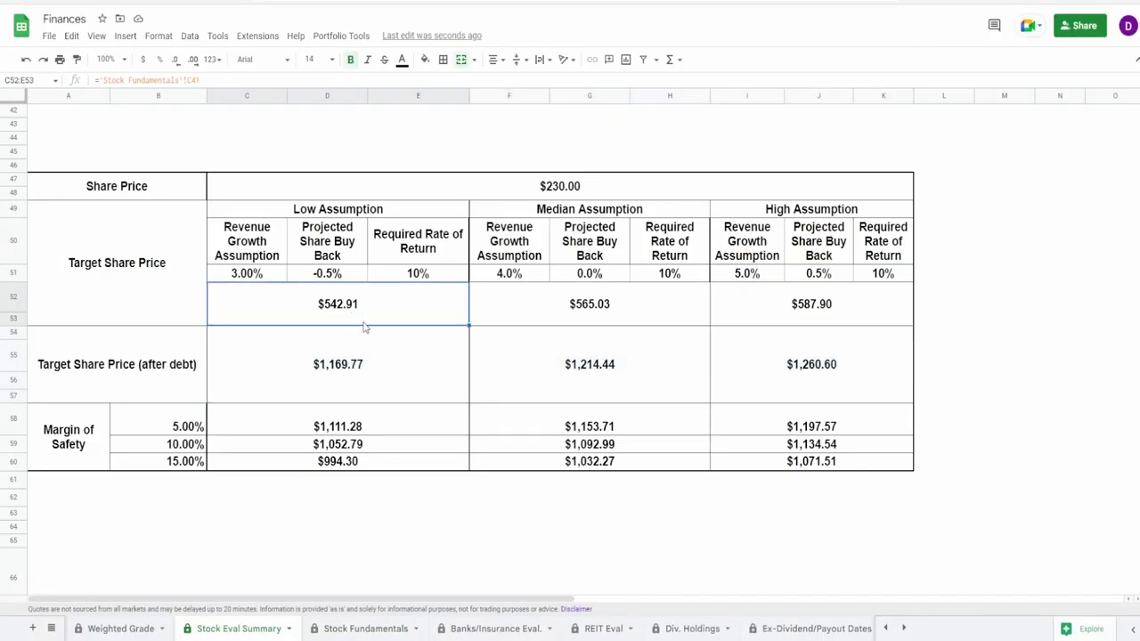
left_click(834, 304)
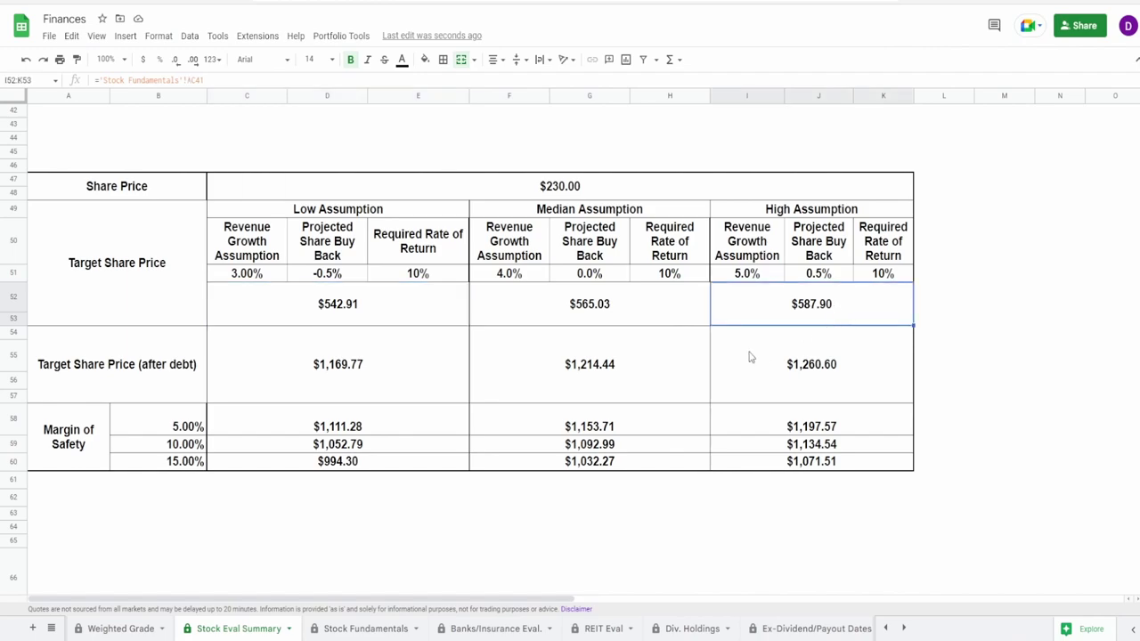
left_click(375, 361)
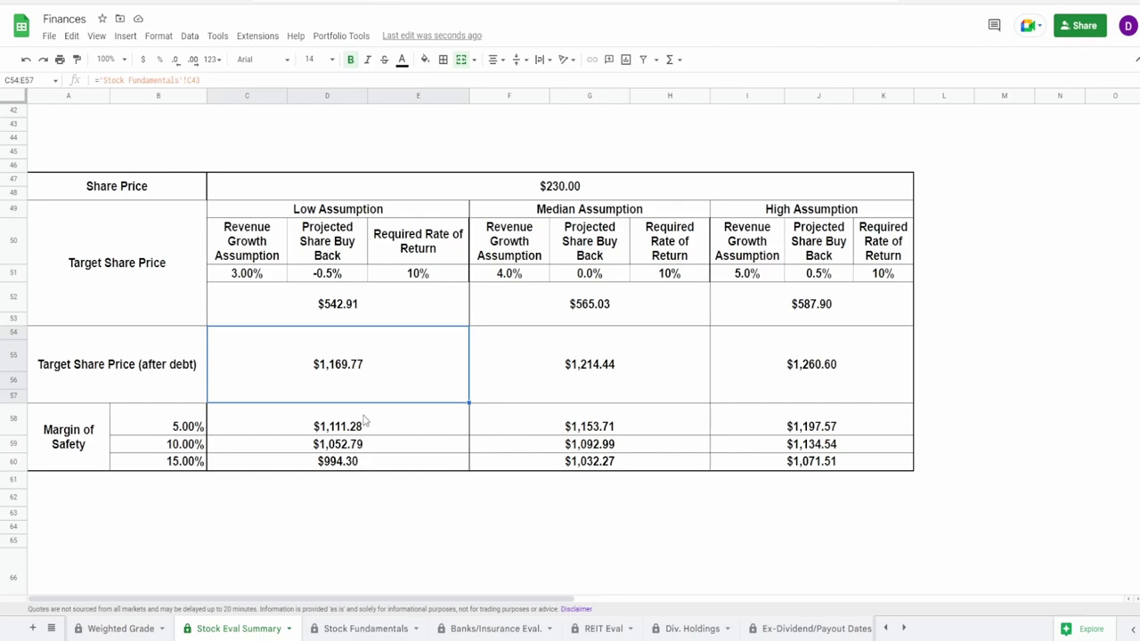
left_click(800, 361)
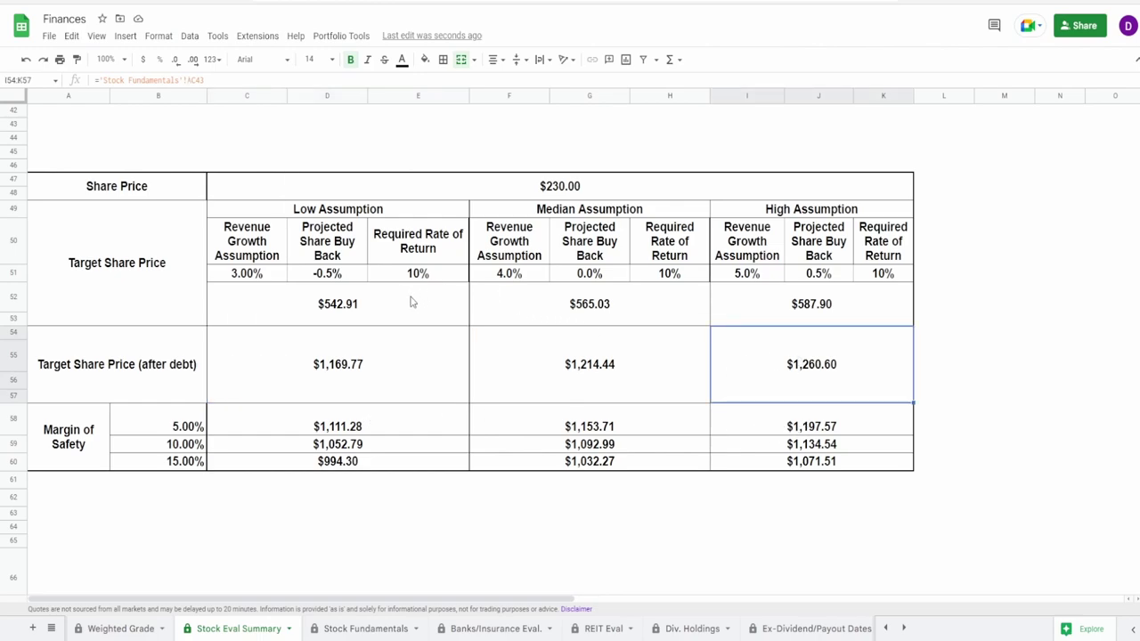
left_click(356, 343)
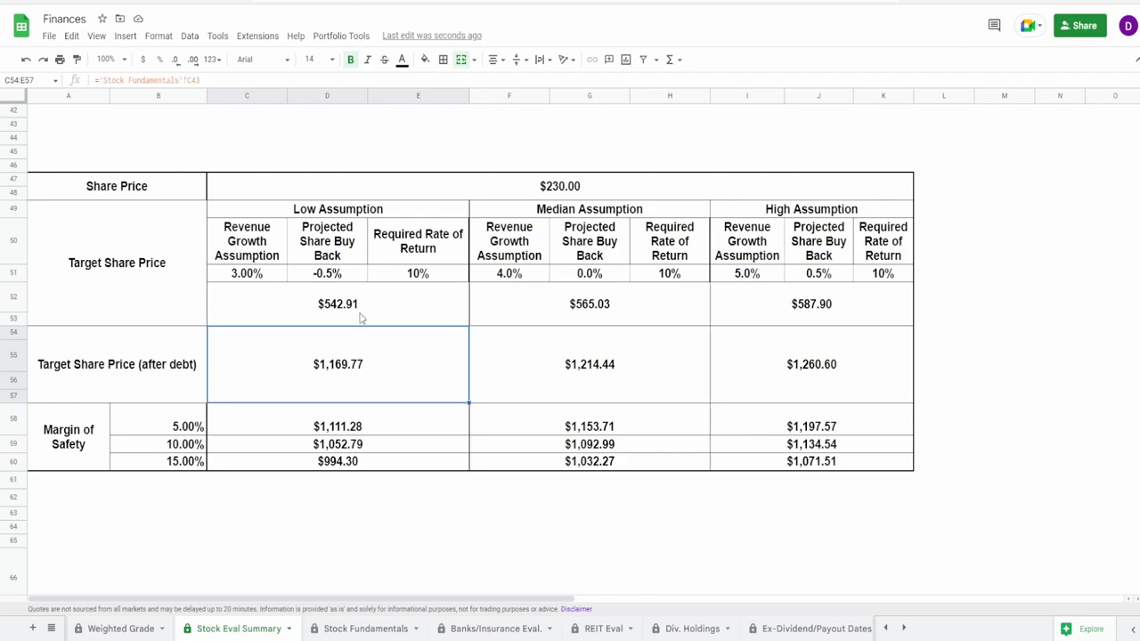
left_click(359, 315)
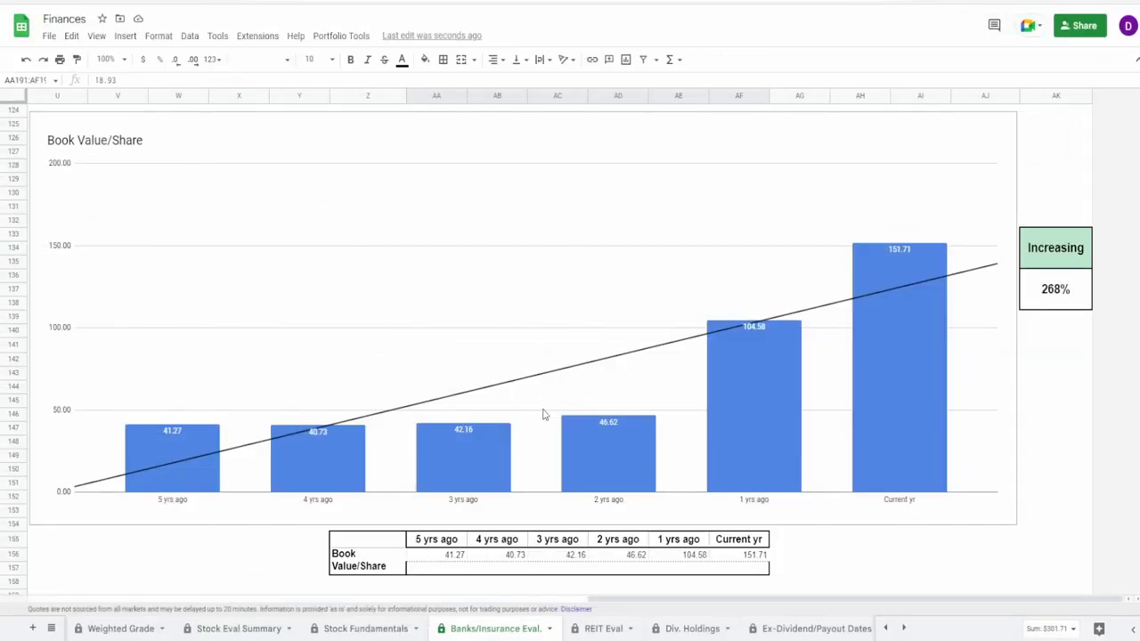
Step: Examine the Book Value/Share and Tangible Book Value/Share charts and their growth percentages on the Banks/Insurance Eval. sheet
key("ctrl+v")
left_click(862, 361)
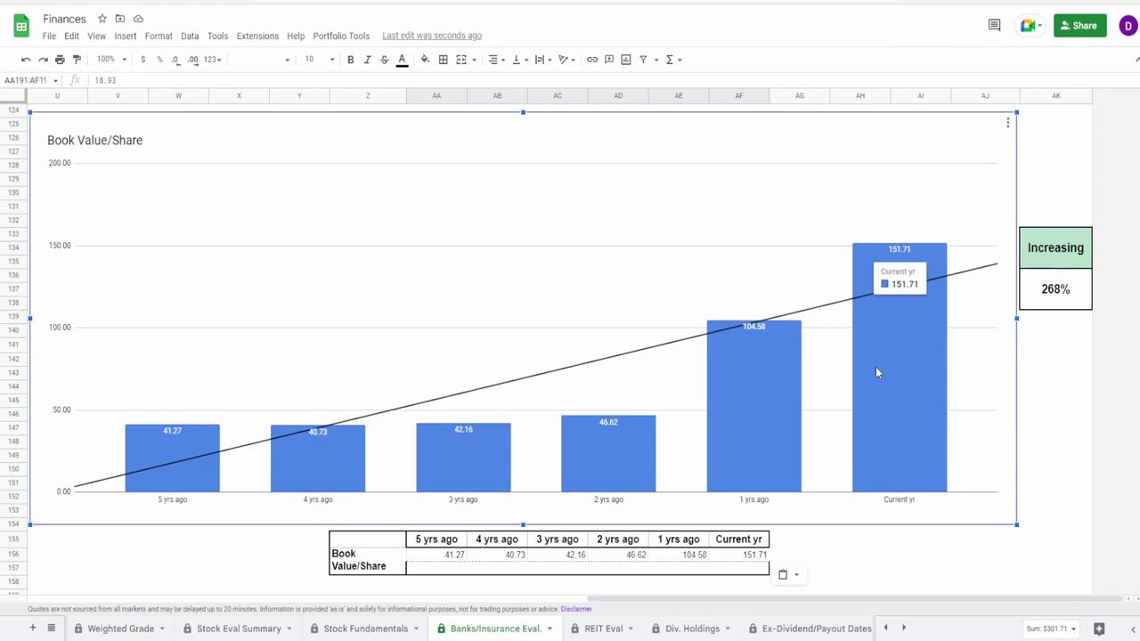
left_click(1082, 302)
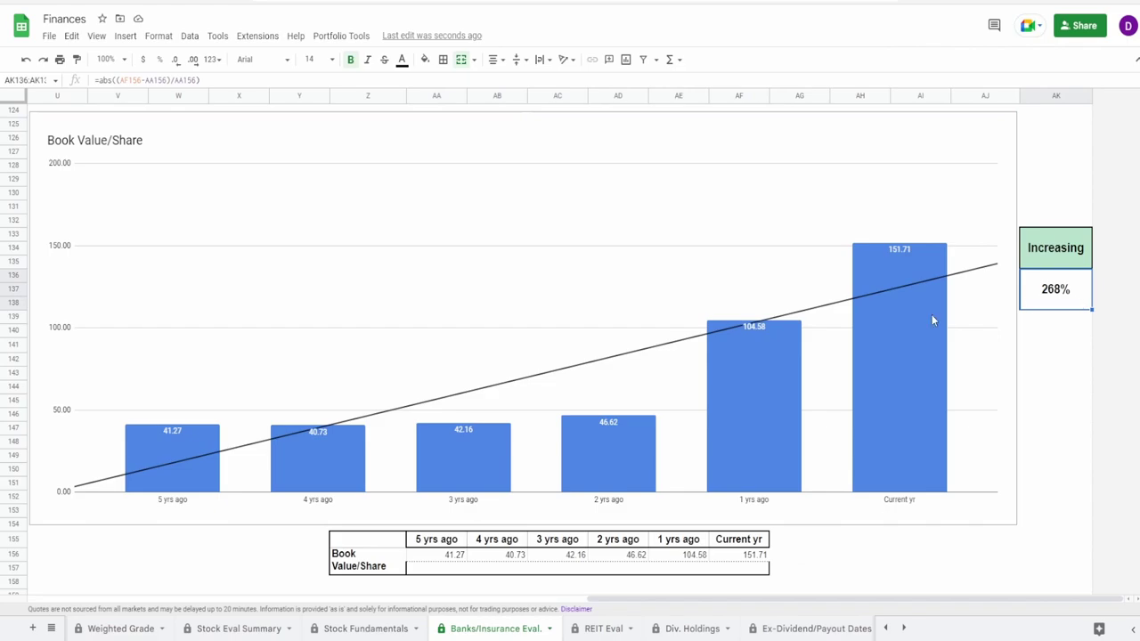
left_click(303, 476)
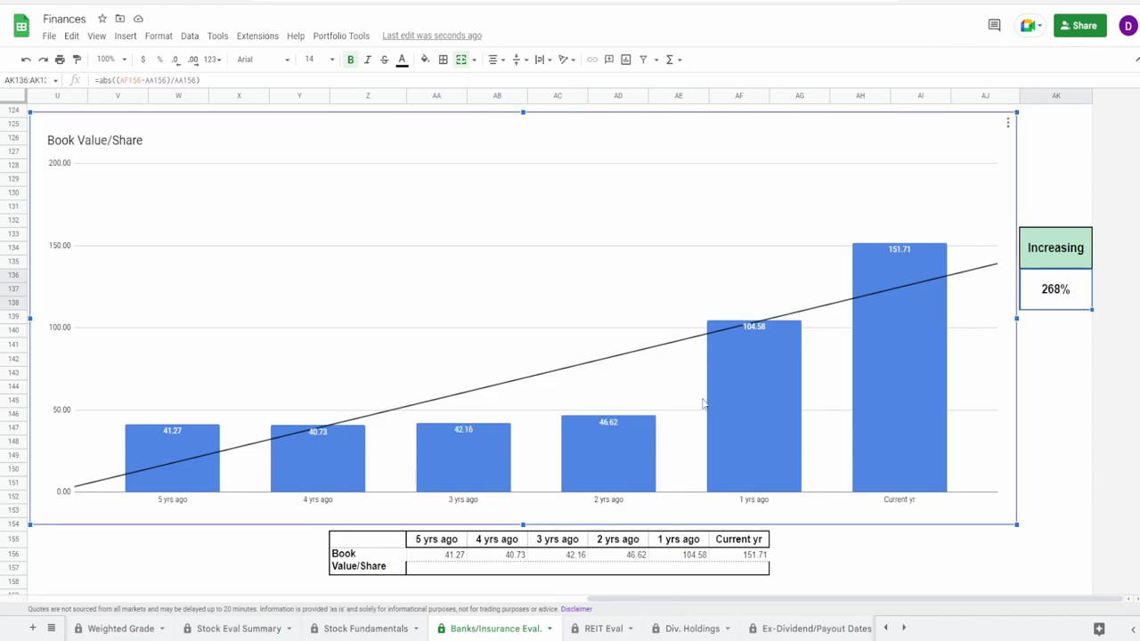
scroll(533, 481, "down", 5)
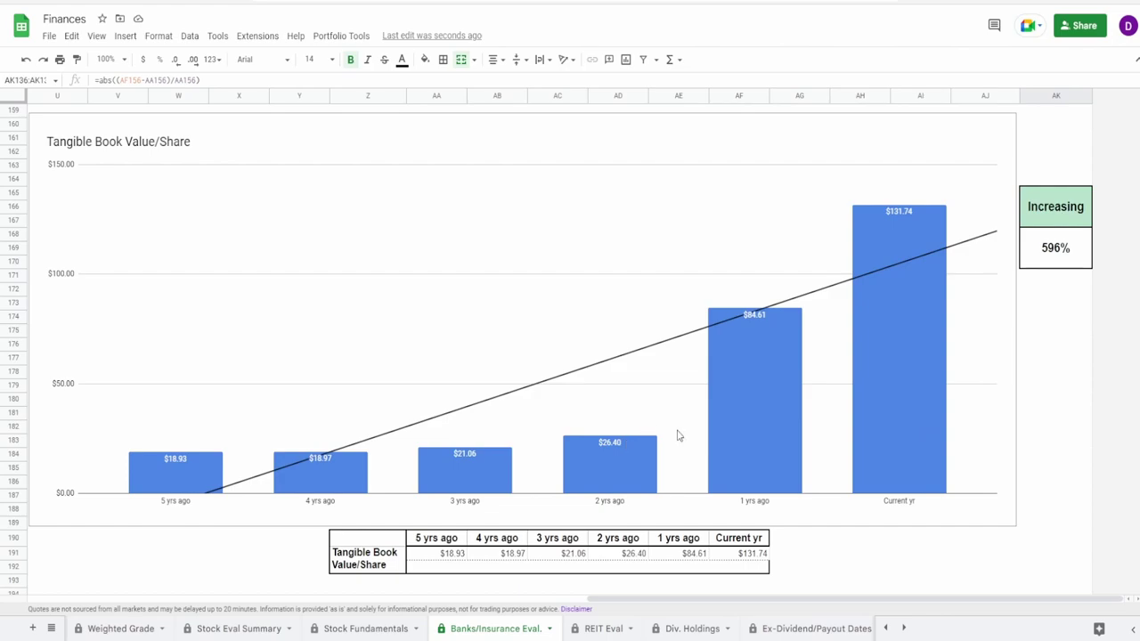
left_click(893, 438)
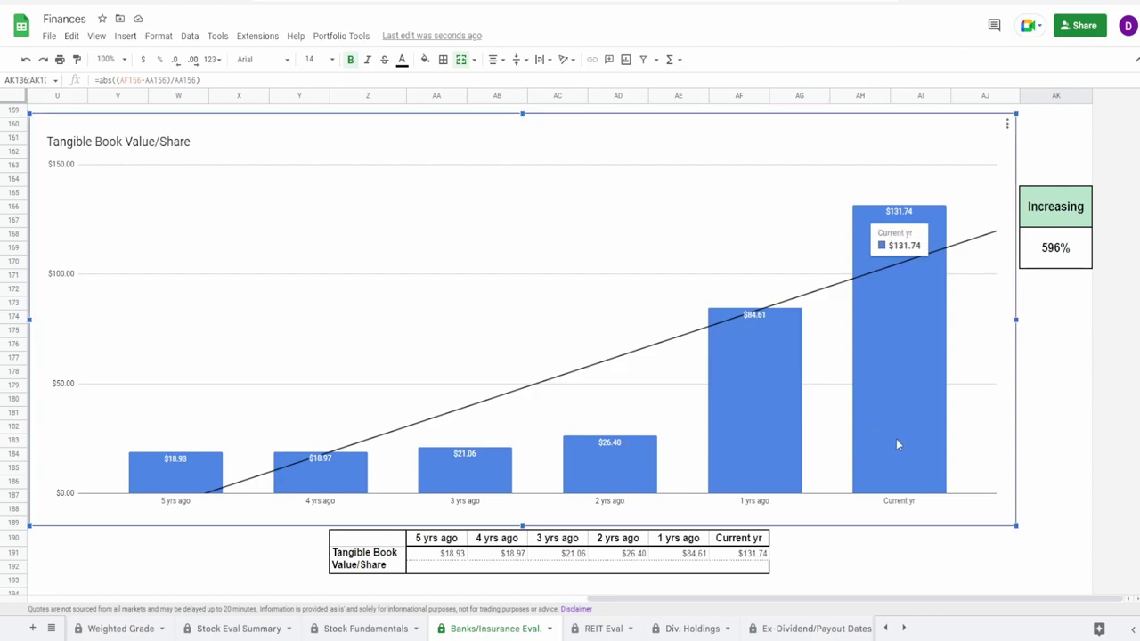
left_click(1057, 249)
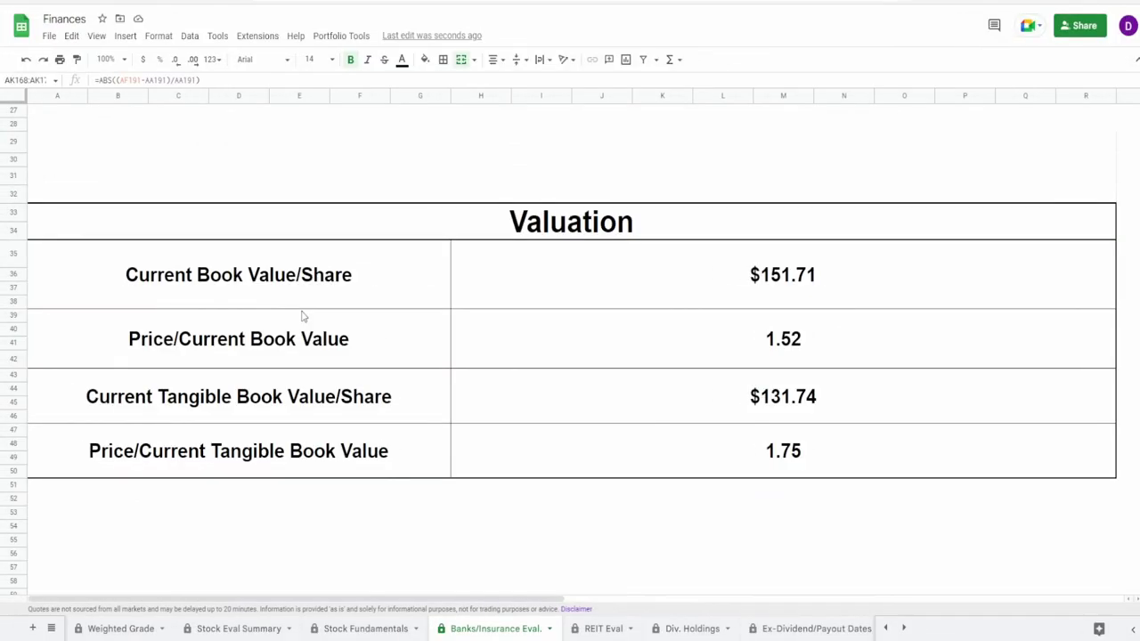
Step: Check the Price/Current Book Value and Price/Current Tangible Book Value ratios in the Valuation table
left_click(187, 354)
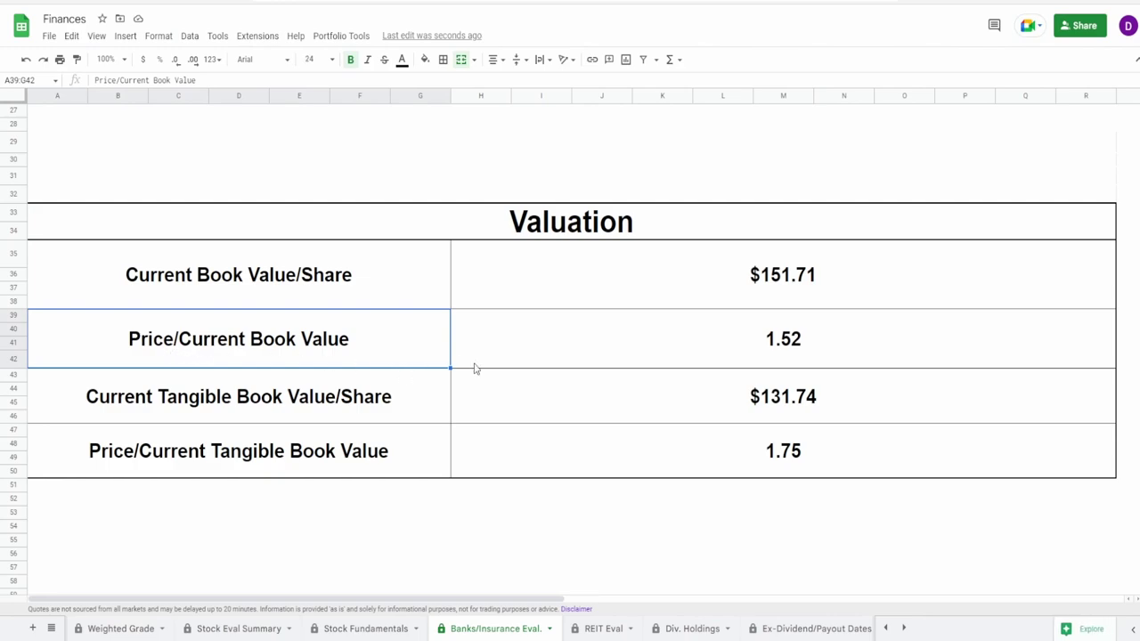
left_click(827, 359)
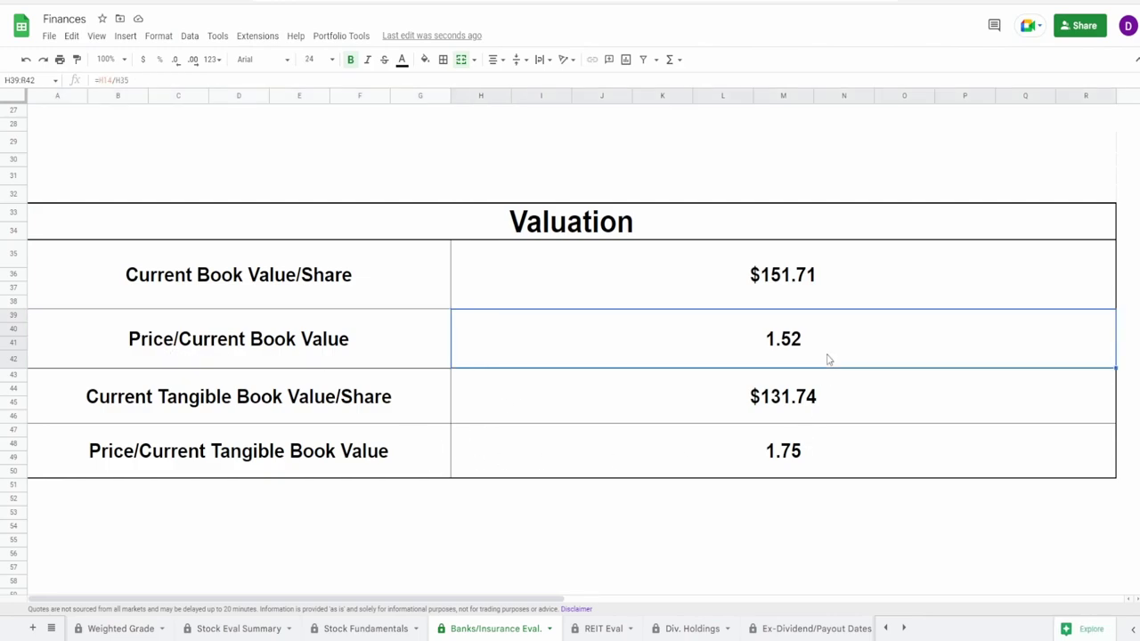
left_click(783, 463)
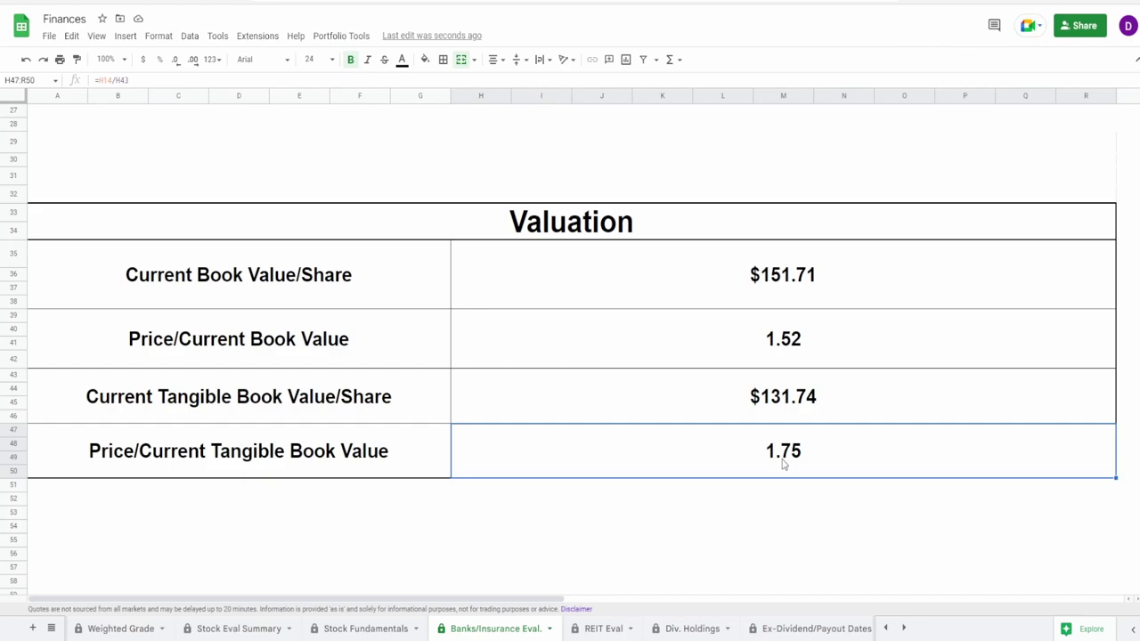
left_click(787, 365)
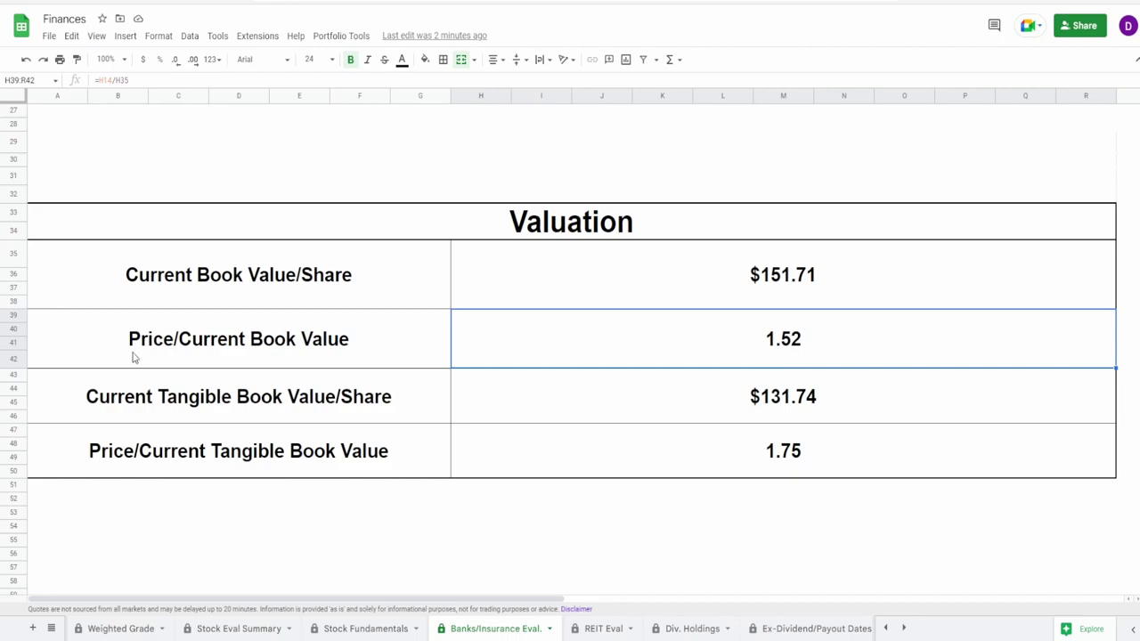
Step: View the category grades and Total Grade on the Weighted Grade sheet
key("ctrl+shift+Page_Up")
key("ctrl+shift+Page_Up")
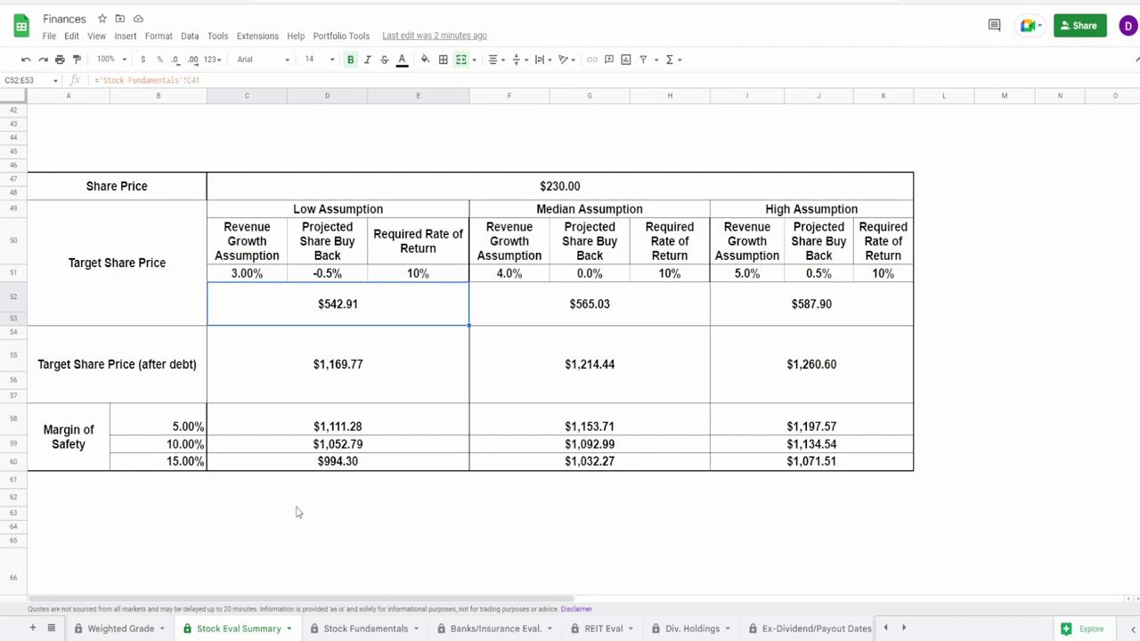
left_click(139, 627)
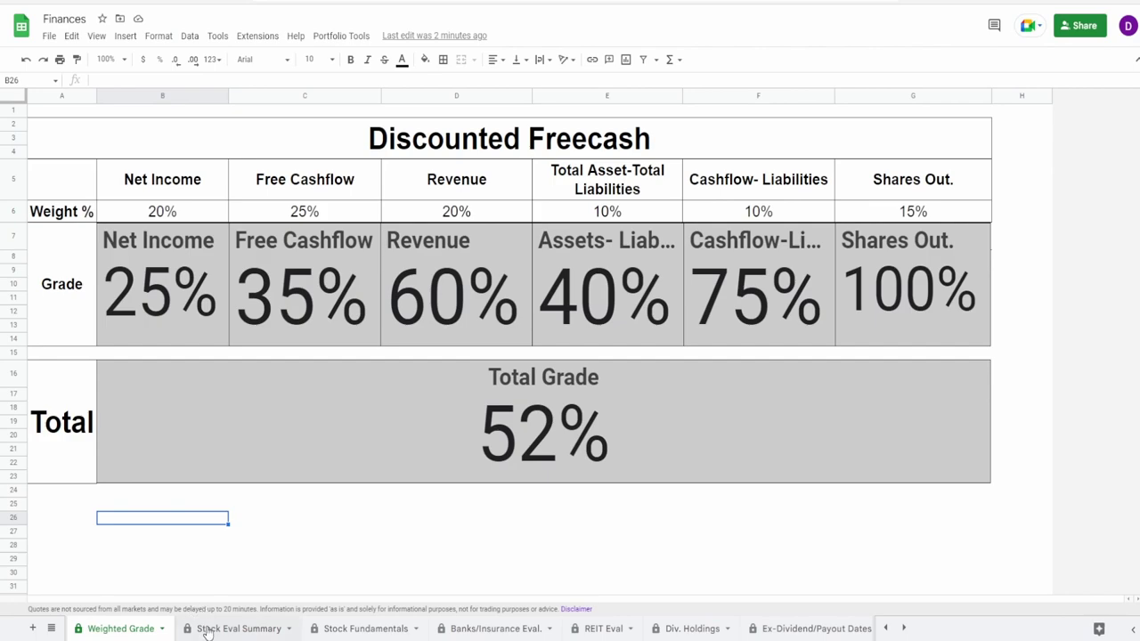
Step: Revisit the target prices and book value ratios, and open the Div. Holdings sheet to view the dividend portfolio
left_click(210, 628)
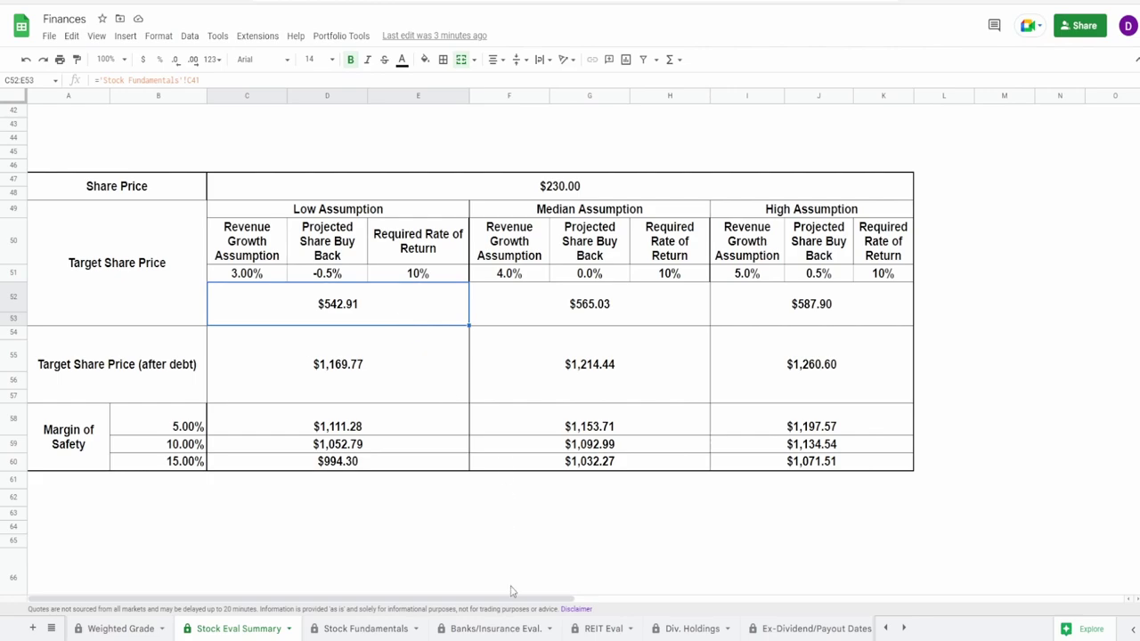
left_click(520, 626)
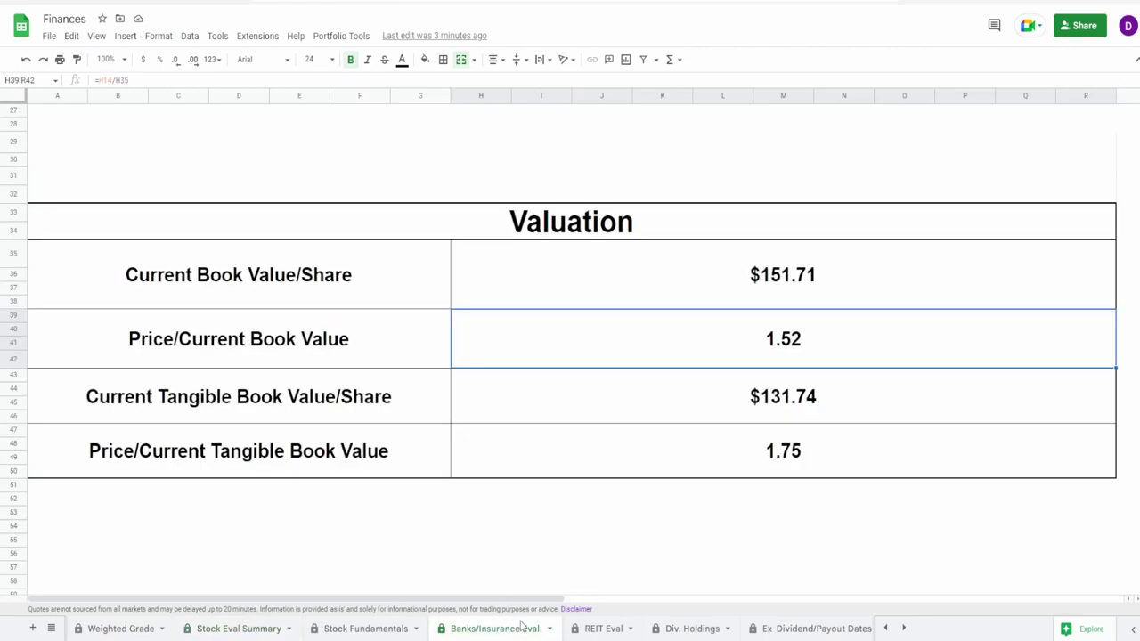
left_click(615, 632)
left_click(659, 630)
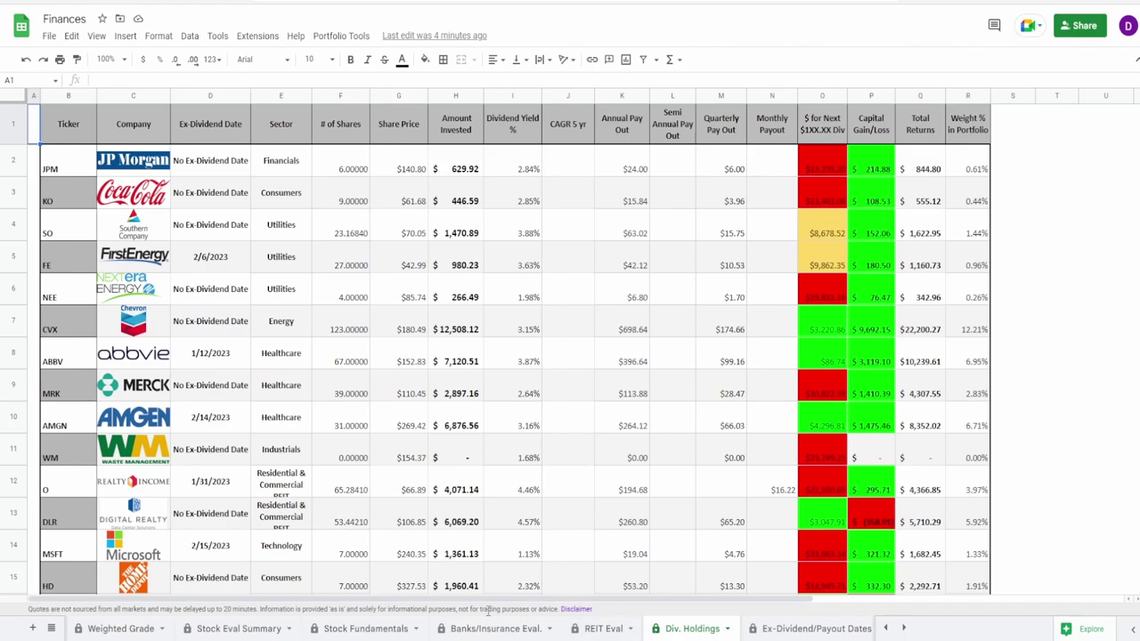
Step: On the Stock Eval Summary sheet, examine the Dividends at Current Price table from monthly income and share count to annual, quarterly and monthly dividends
left_click(260, 627)
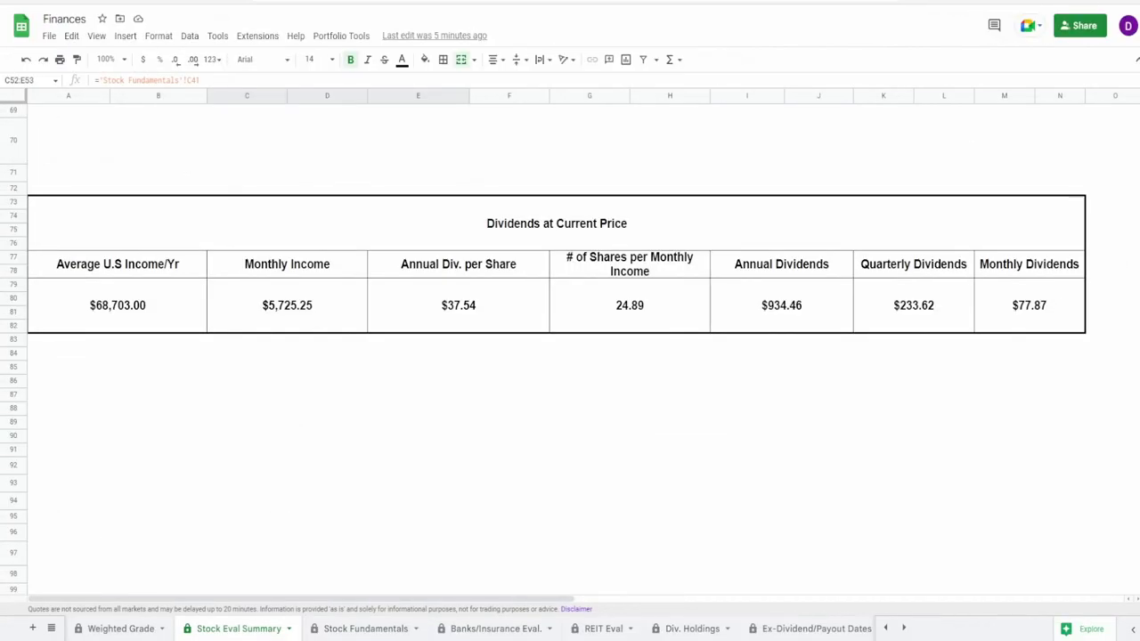
left_click(424, 326)
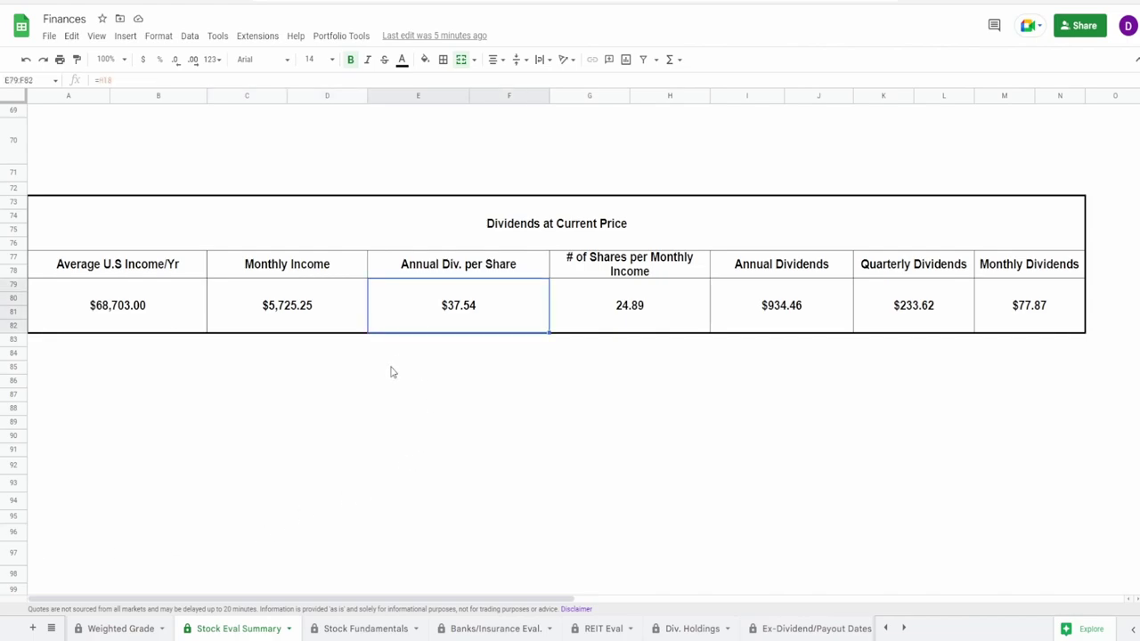
left_click(327, 327)
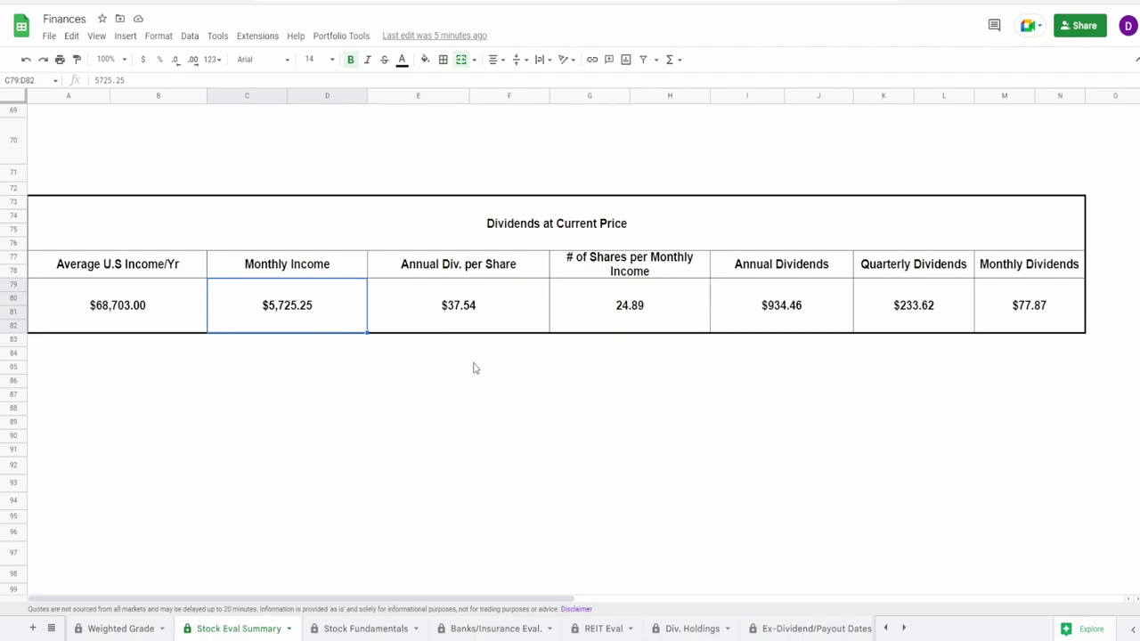
left_click(620, 322)
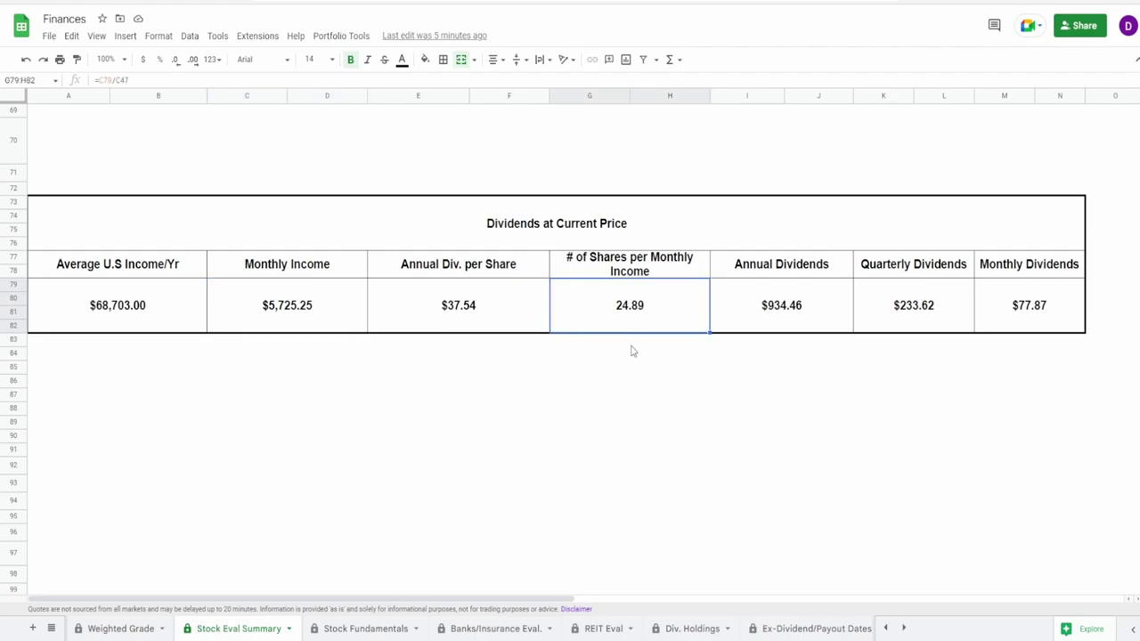
left_click(788, 329)
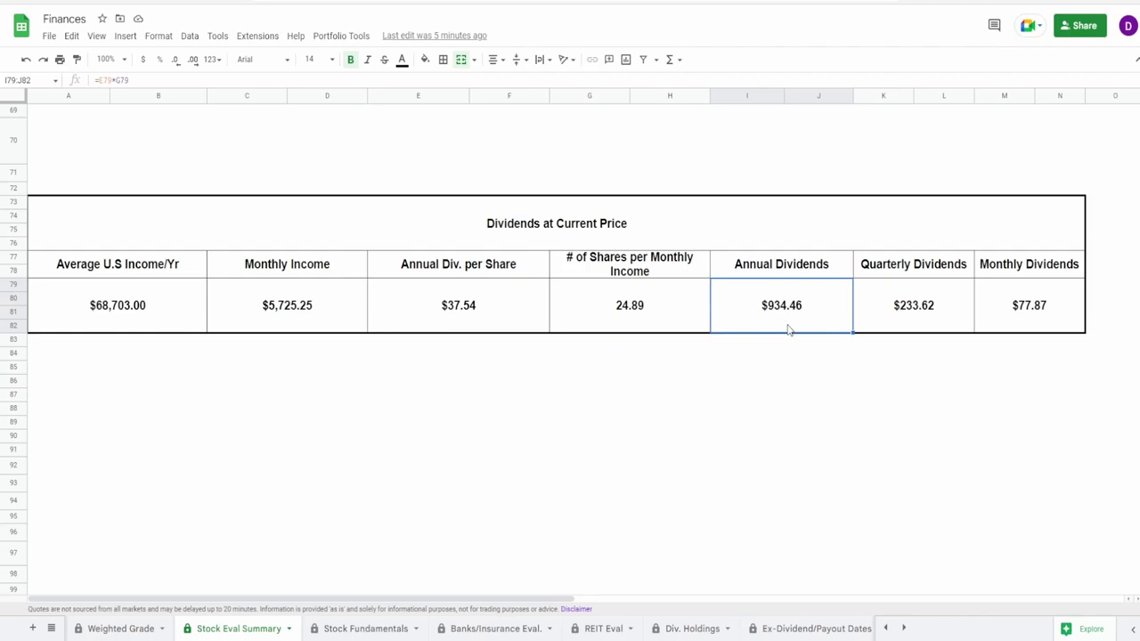
left_click(880, 314)
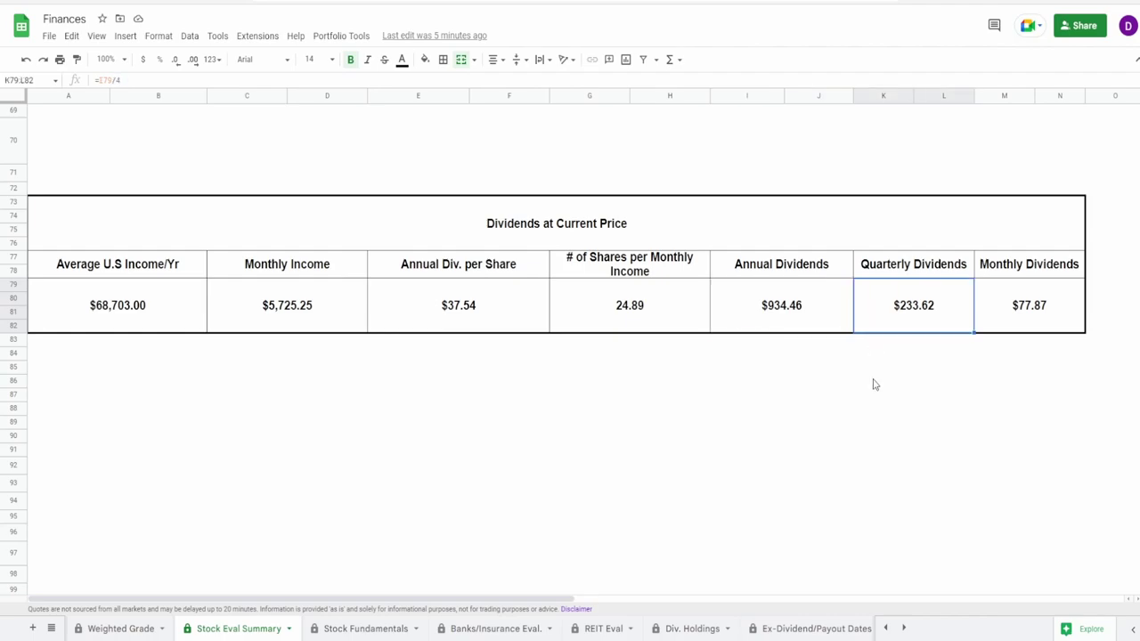
left_click(1015, 324)
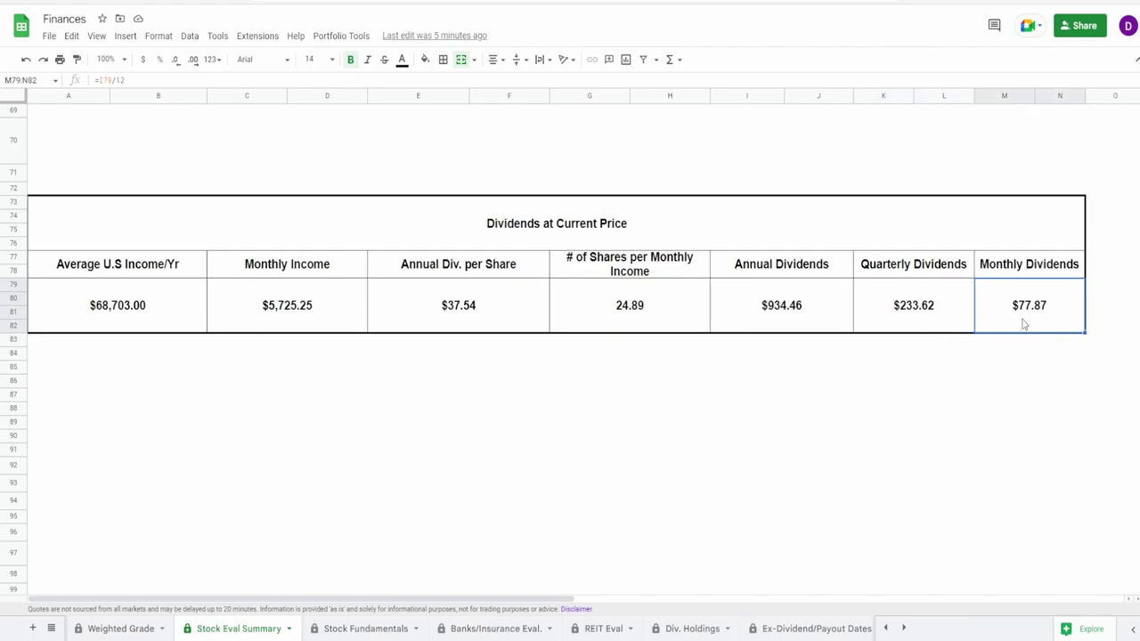
left_click(806, 318)
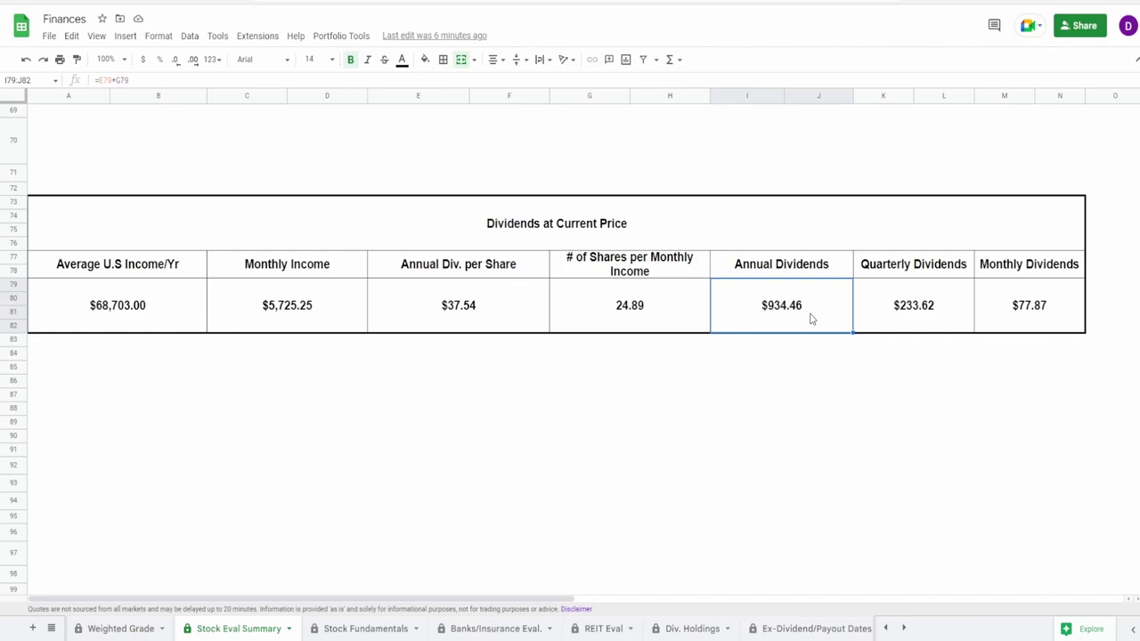
left_click(928, 303)
left_click(753, 298)
Step: Check the free cash flow left and cash flow payout ratios in the summary, and return to the Dividends at Current Price table
scroll(752, 351, "up", 10)
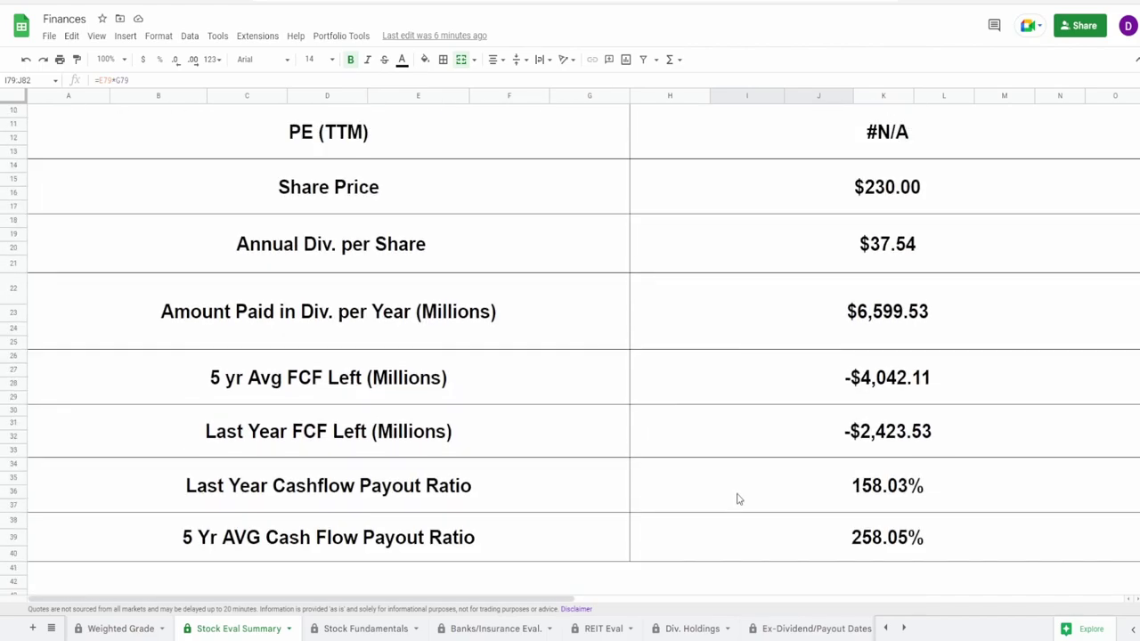
scroll(758, 497, "down", 10)
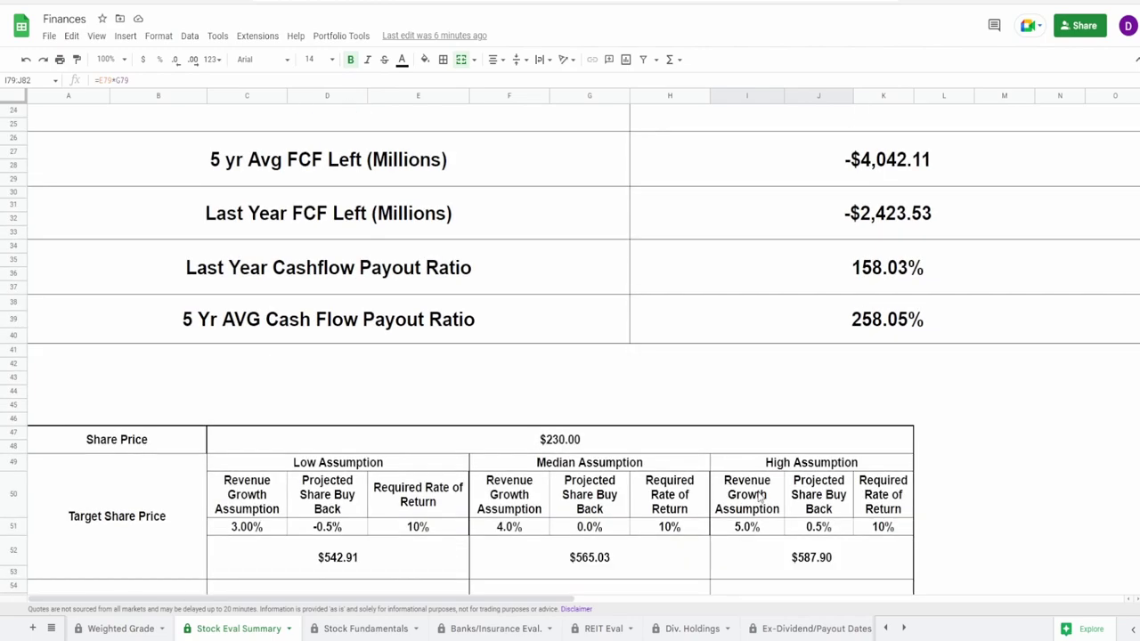
scroll(742, 498, "down", 2)
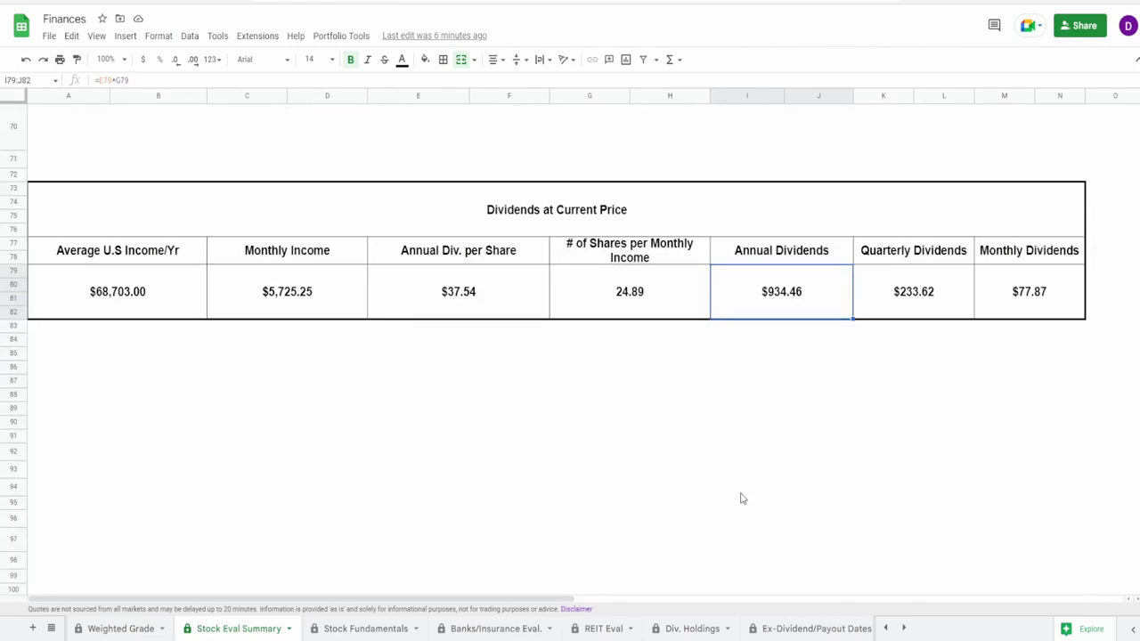